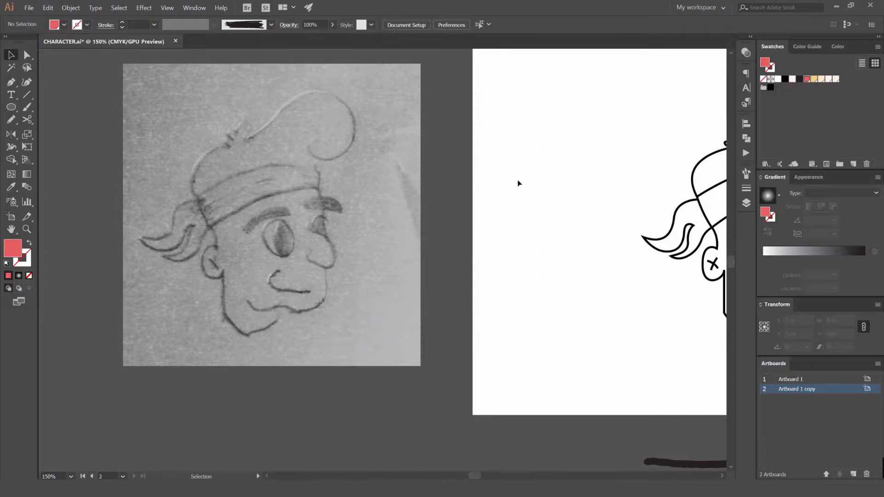
# Examine the pencil sketch, the black line-art artboard and the coloured character artboard in CHARACTER.ai
pyautogui.moveTo(555, 160); pyautogui.dragTo(355, 167)
pyautogui.moveTo(582, 105); pyautogui.dragTo(321, 350)
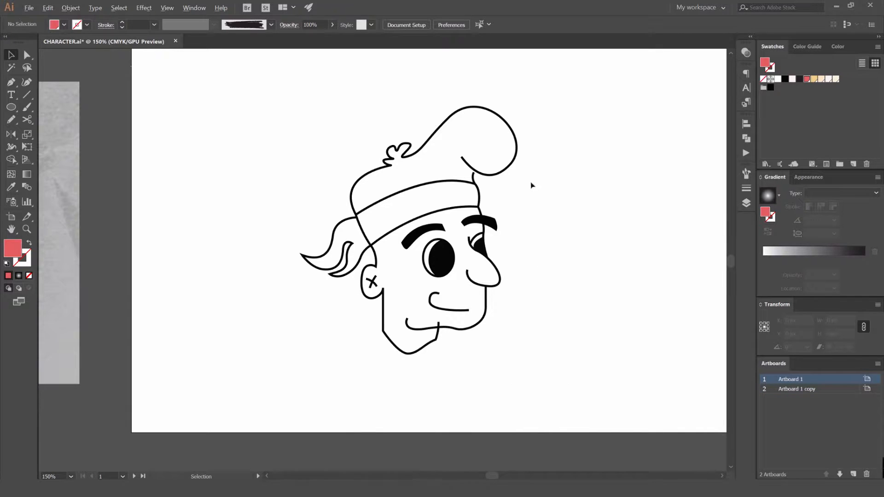
pyautogui.scroll(2, 481, 200)
pyautogui.moveTo(290, 312); pyautogui.dragTo(319, 219)
pyautogui.scroll(1, 315, 223)
pyautogui.scroll(-4, 305, 224)
pyautogui.moveTo(489, 174); pyautogui.dragTo(349, 194)
pyautogui.moveTo(519, 185); pyautogui.dragTo(317, 209)
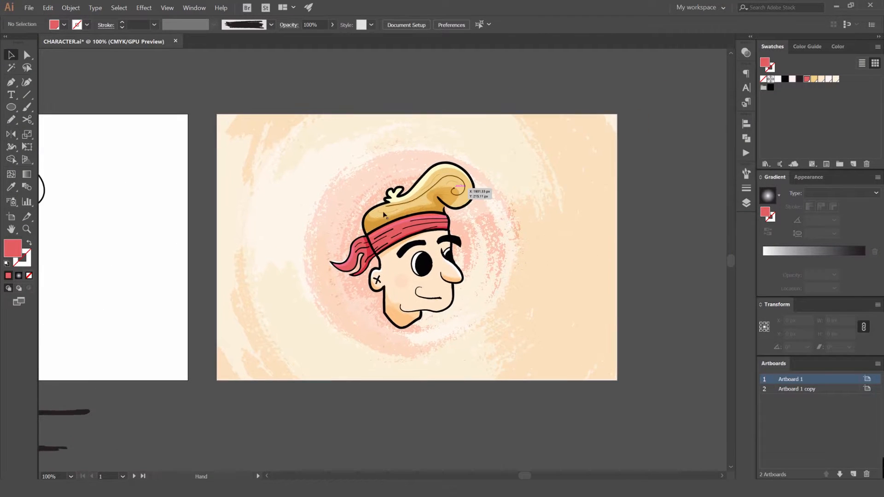
# Examine the coloured character's outline, hair, headband and face shading up close, including the brush texture of its lines
pyautogui.scroll(1, 466, 213)
pyautogui.scroll(7, 454, 201)
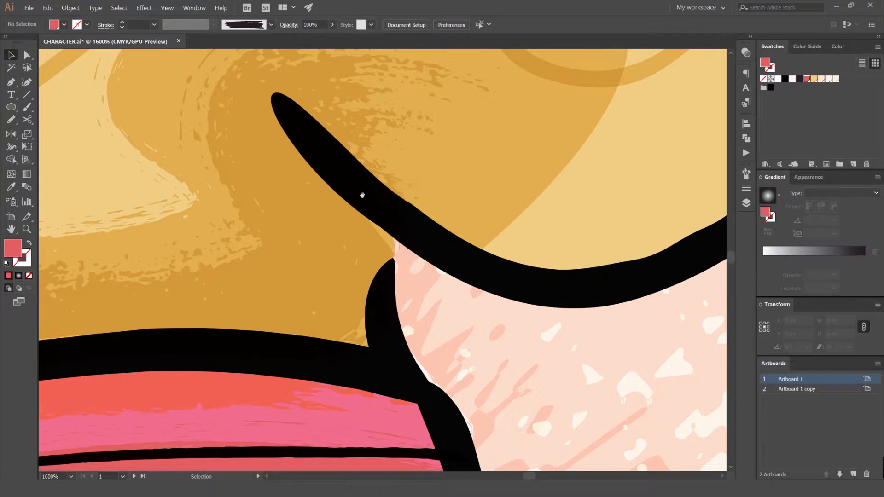
pyautogui.scroll(-5, 317, 158)
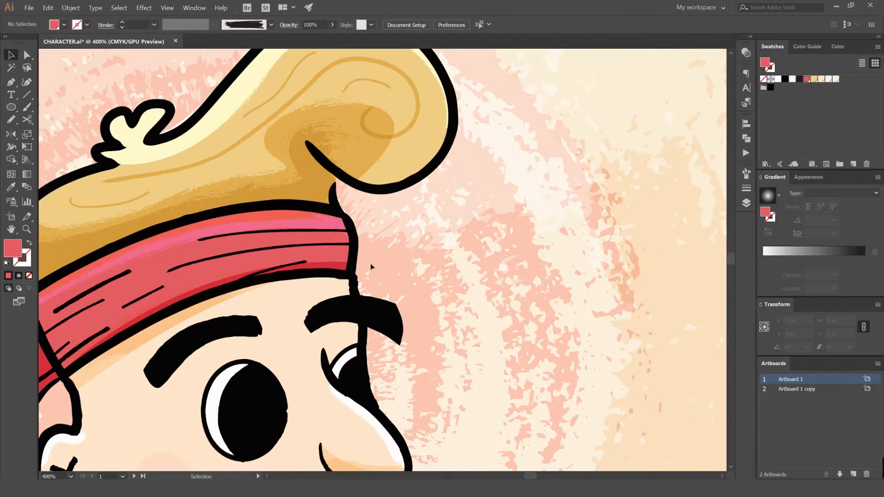
pyautogui.scroll(1, 400, 260)
pyautogui.moveTo(354, 259); pyautogui.dragTo(398, 225)
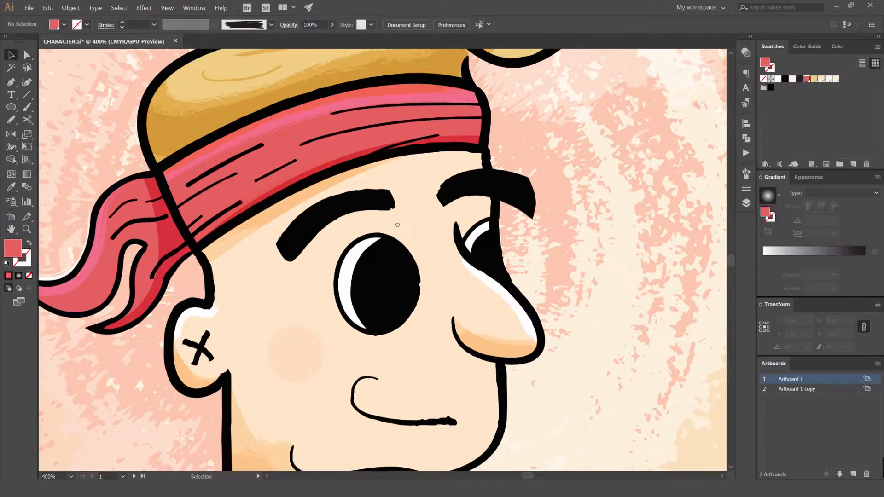
pyautogui.moveTo(425, 393); pyautogui.dragTo(502, 285)
pyautogui.scroll(-1, 503, 277)
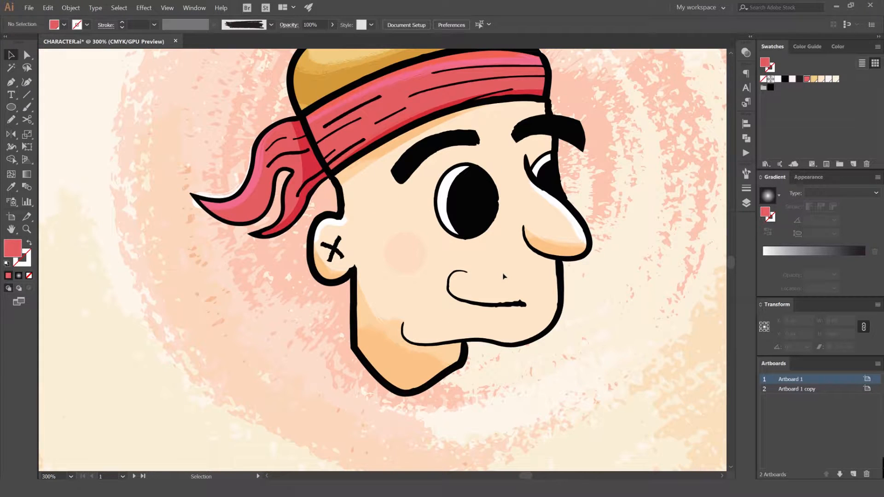
pyautogui.moveTo(635, 181); pyautogui.dragTo(584, 248)
pyautogui.scroll(2, 419, 106)
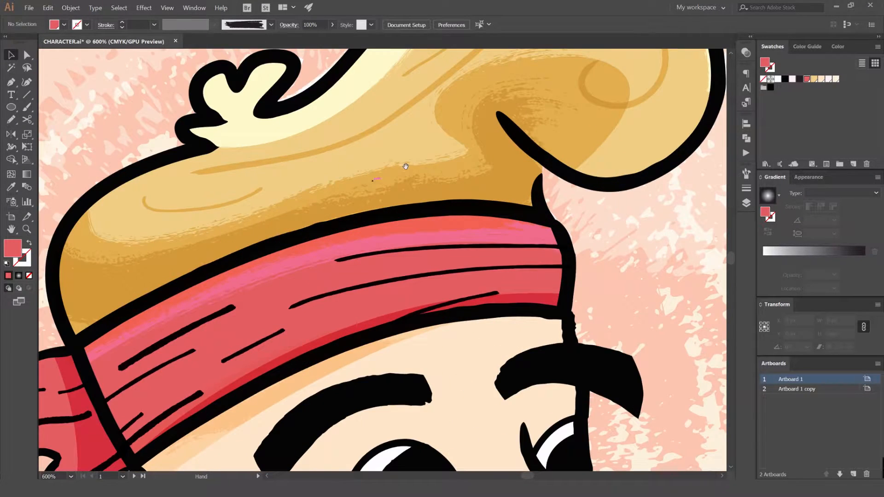
pyautogui.scroll(3, 359, 170)
pyautogui.scroll(-4, 353, 165)
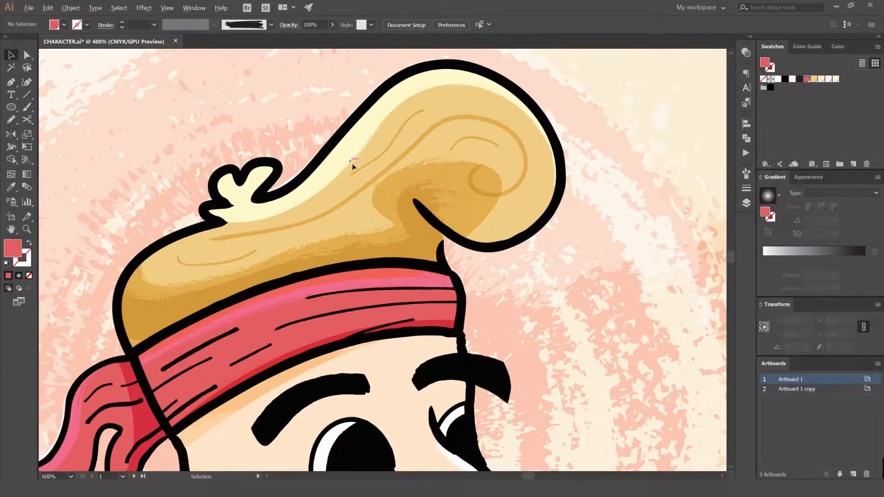
pyautogui.scroll(-2, 454, 235)
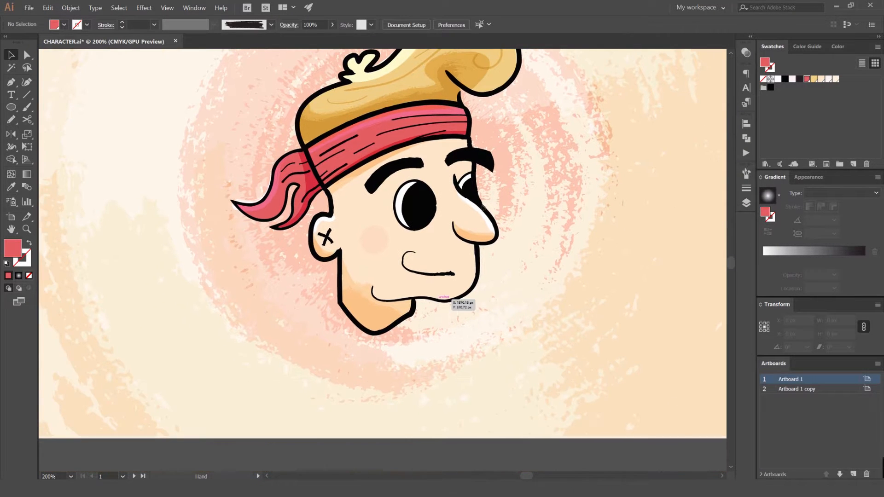
pyautogui.scroll(3, 412, 268)
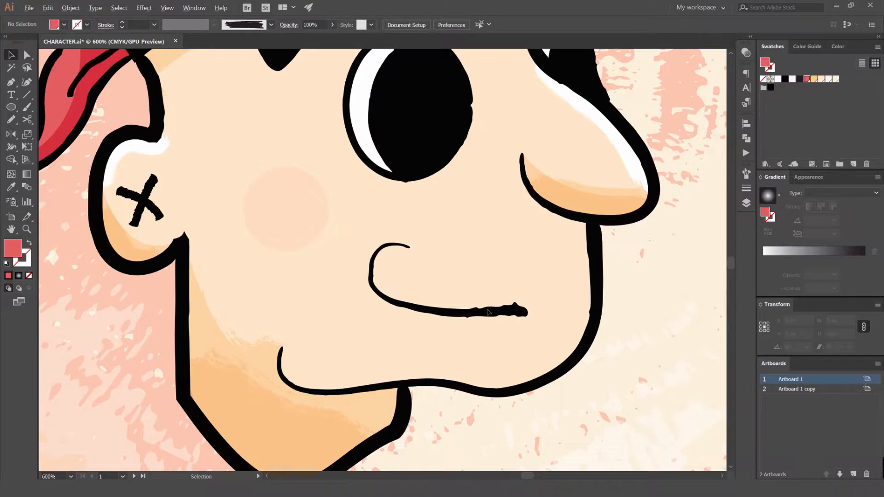
pyautogui.scroll(1, 488, 312)
pyautogui.scroll(-2, 489, 313)
pyautogui.scroll(-2, 506, 308)
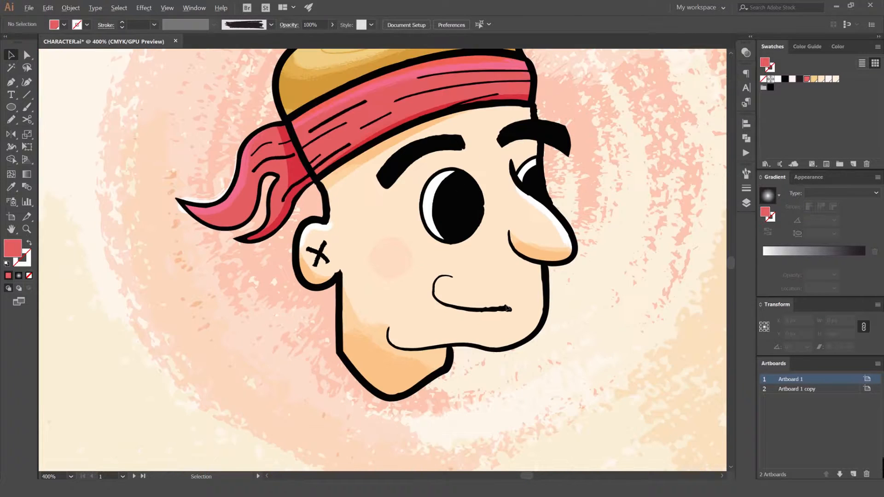
pyautogui.scroll(-4, 507, 308)
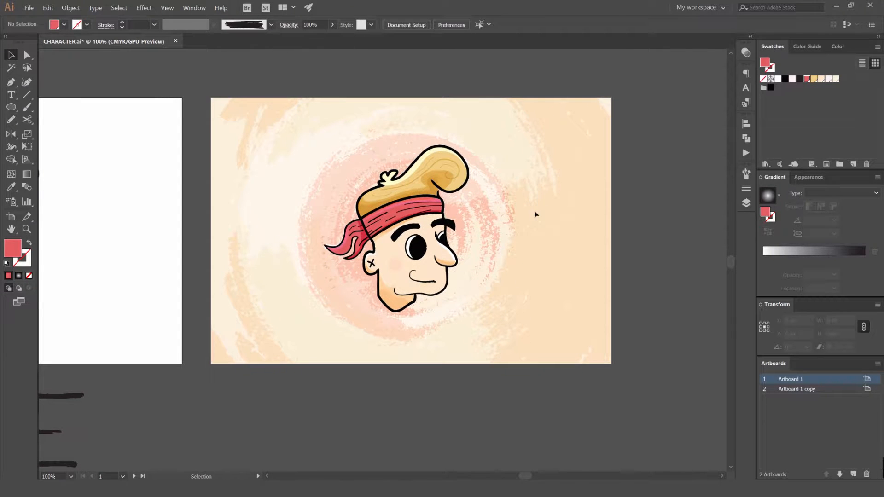
# Examine the dark hand-painted brush strokes below the line-art artboard, including the rough-edged ones
pyautogui.moveTo(368, 391); pyautogui.dragTo(695, 184)
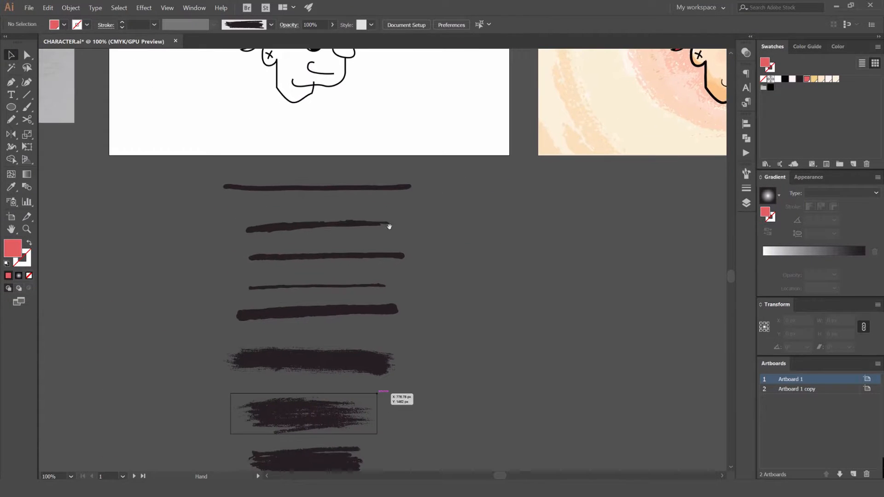
pyautogui.moveTo(439, 241); pyautogui.dragTo(518, 144)
pyautogui.moveTo(445, 119); pyautogui.dragTo(441, 149)
pyautogui.scroll(1, 441, 150)
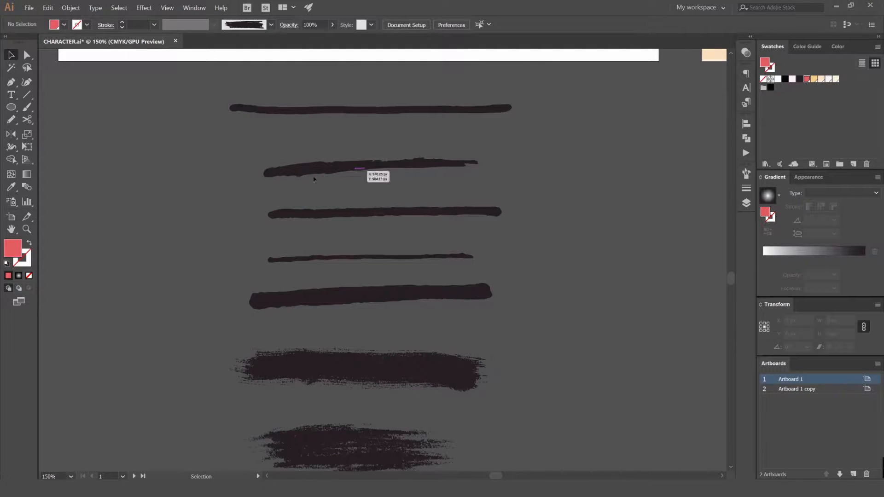
pyautogui.moveTo(565, 361)
pyautogui.mouseDown()
pyautogui.moveTo(545, 183)
pyautogui.moveTo(561, 125)
pyautogui.mouseUp()
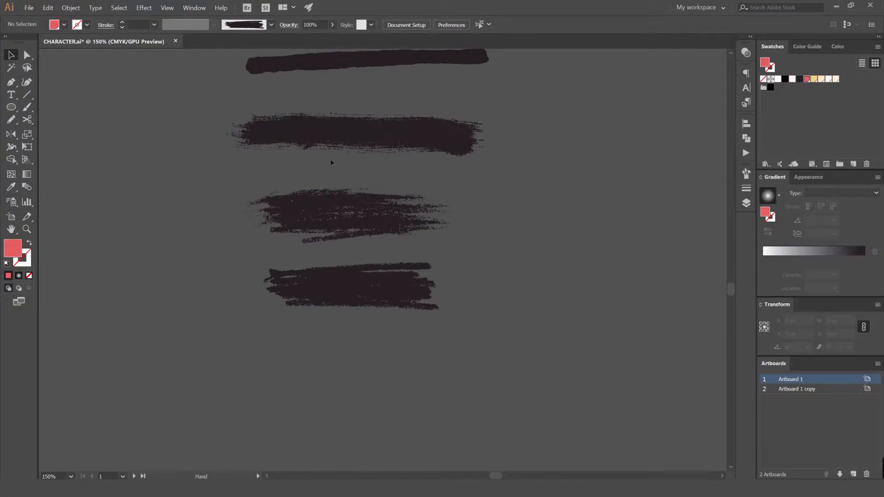
pyautogui.scroll(1, 335, 165)
pyautogui.scroll(-3, 387, 212)
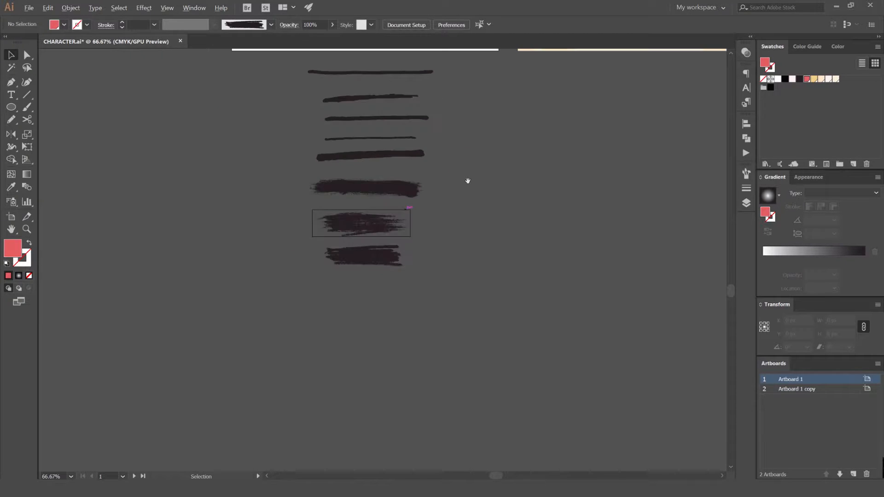
pyautogui.scroll(2, 305, 182)
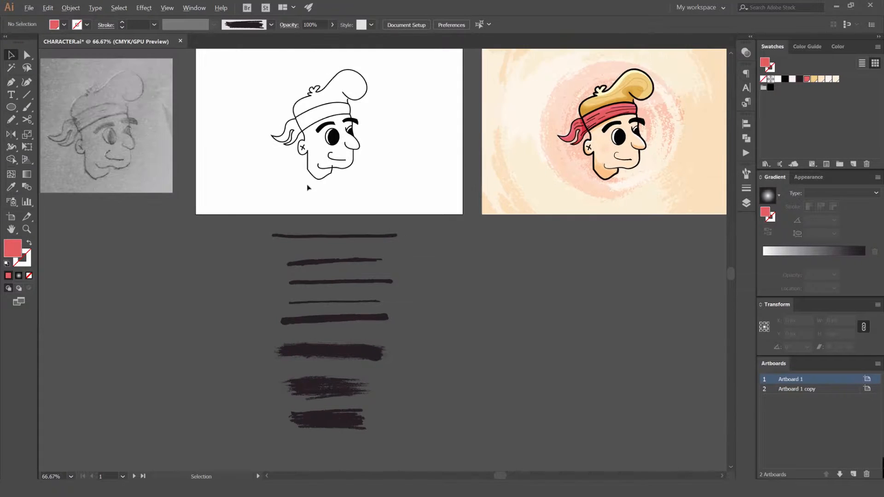
pyautogui.scroll(1, 258, 134)
pyautogui.scroll(-1, 258, 134)
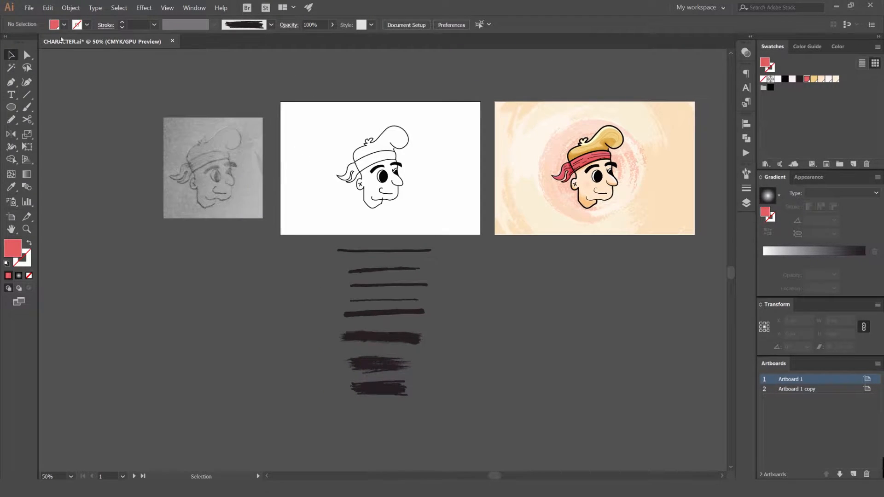
# Create a 1160 x 772 px CMYK document named Character Face from the recent Art & Illustration preset and dismiss the getting-started guide
pyautogui.click(28, 10)
pyautogui.press('Escape')
pyautogui.hotkey('ctrl', 'n')
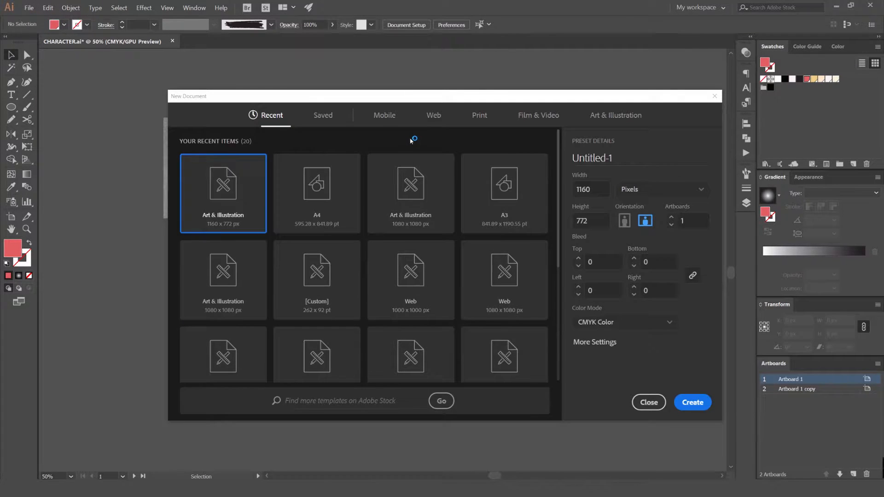
pyautogui.click(399, 196)
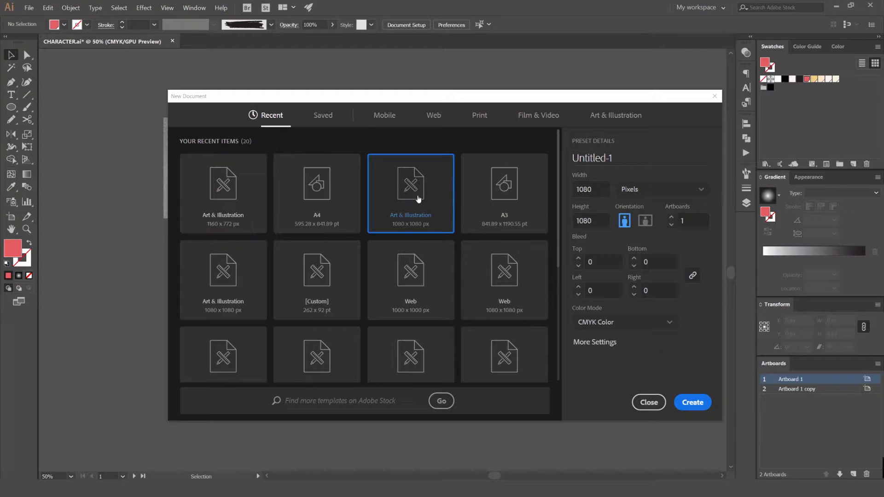
pyautogui.click(244, 198)
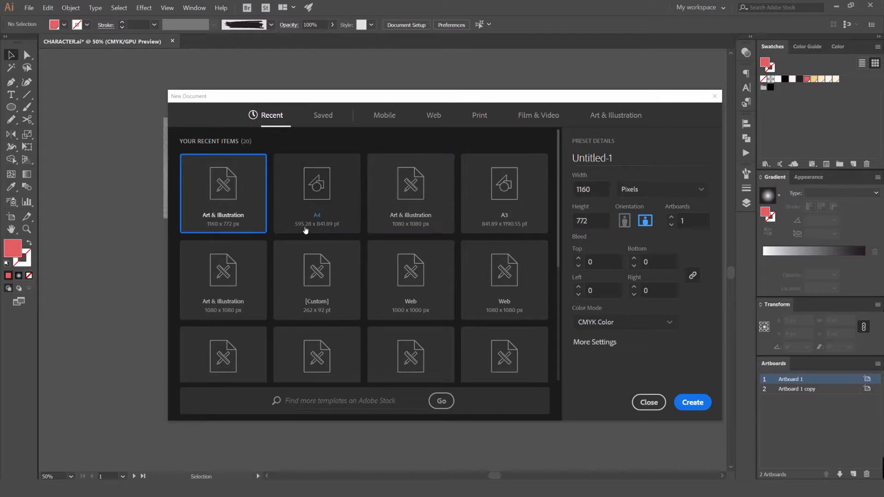
pyautogui.click(594, 218)
pyautogui.hotkey('shift', 'Tab')
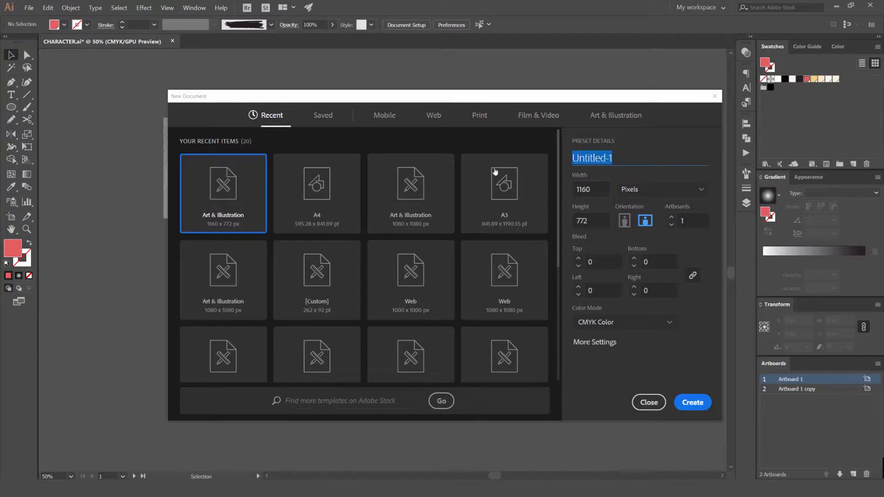
pyautogui.write('Character')
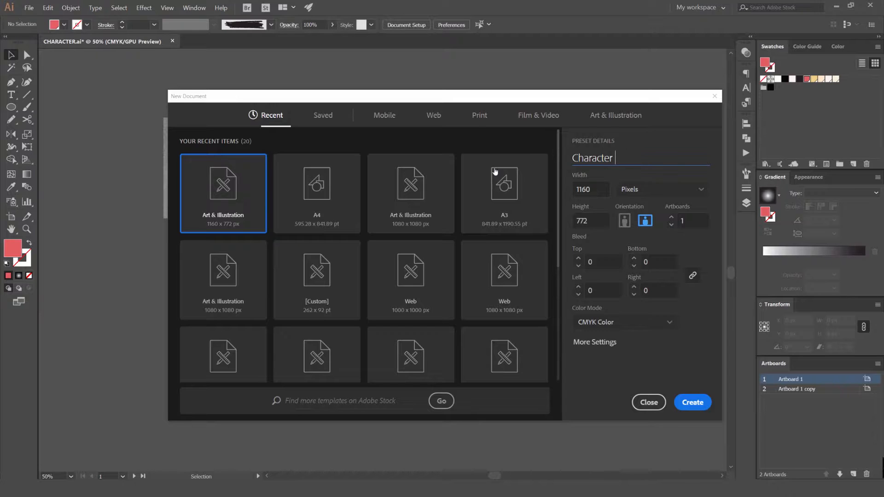
pyautogui.write(' Face')
pyautogui.click(694, 403)
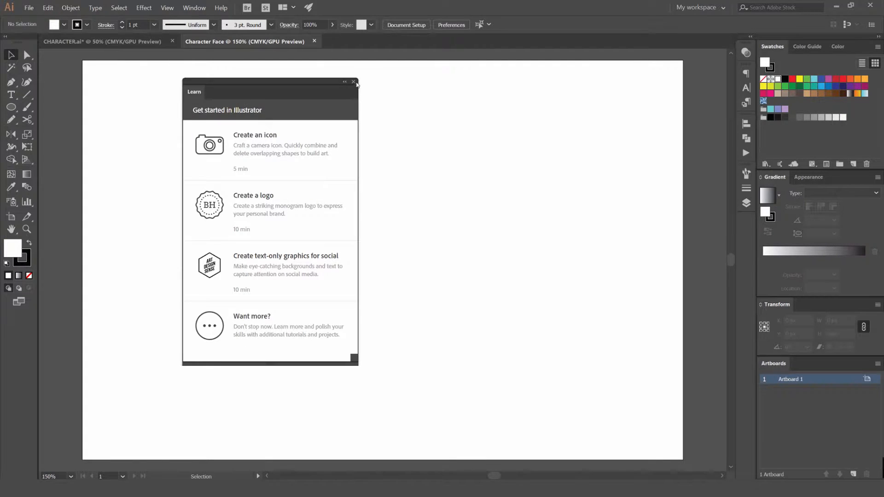
pyautogui.click(354, 82)
# Copy the pencil sketch image from CHARACTER.ai and paste it into the Character Face document
pyautogui.click(141, 41)
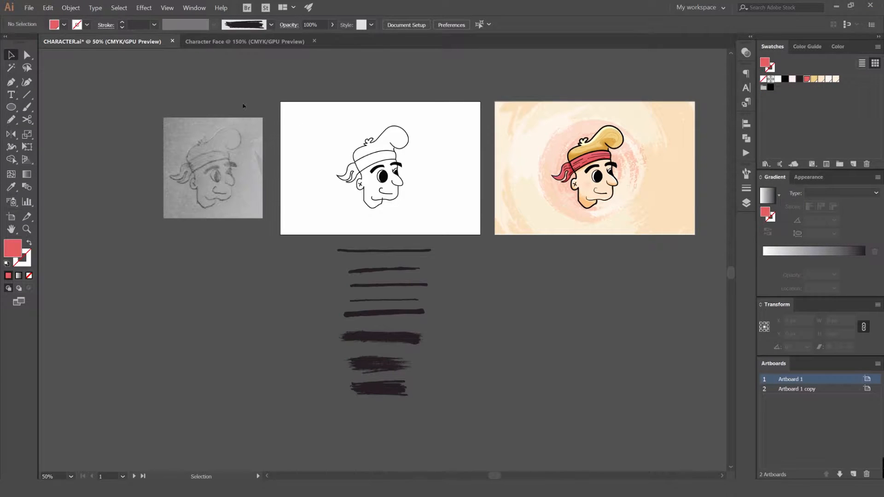
pyautogui.click(747, 203)
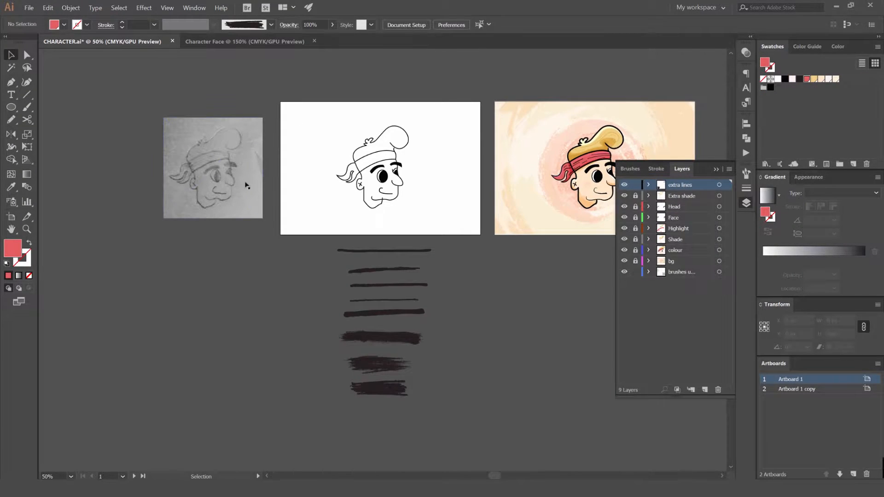
pyautogui.click(252, 188)
pyautogui.hotkey('ctrl', 'c')
pyautogui.click(244, 41)
pyautogui.hotkey('ctrl', 'v')
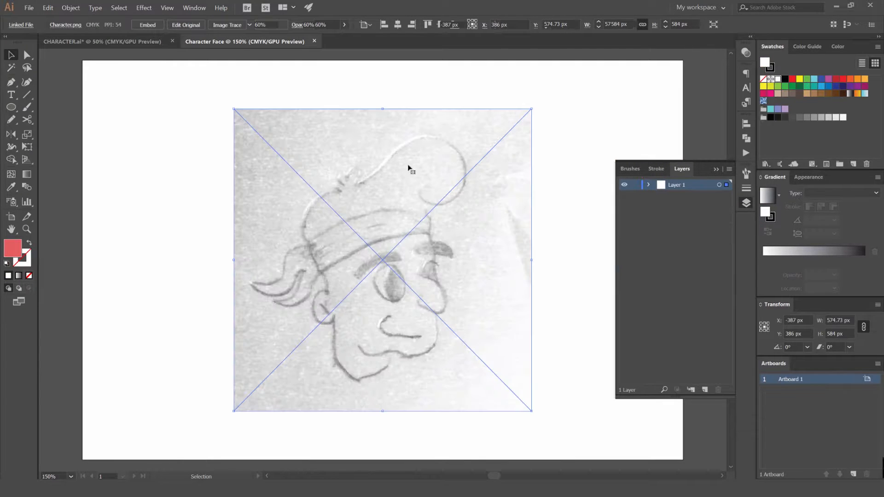
pyautogui.click(557, 140)
# Copy all the brush strokes from CHARACTER.ai into Character Face and place them outside the artboard, beside the sketch
pyautogui.click(133, 41)
pyautogui.moveTo(448, 284)
pyautogui.mouseDown()
pyautogui.moveTo(385, 346)
pyautogui.moveTo(336, 416)
pyautogui.mouseUp()
pyautogui.click(262, 42)
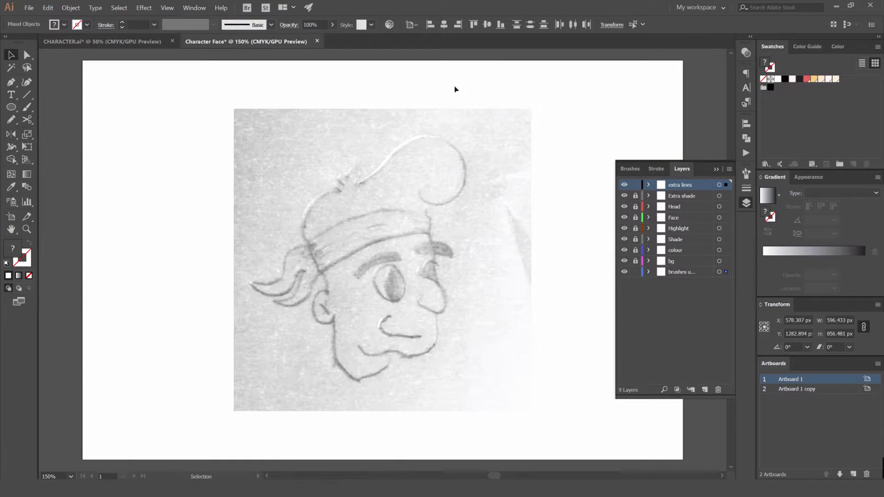
pyautogui.hotkey('ctrl', 'v')
pyautogui.hotkey('ctrl', '-')
pyautogui.hotkey('ctrl', '-')
pyautogui.moveTo(436, 156)
pyautogui.mouseDown()
pyautogui.moveTo(253, 163)
pyautogui.moveTo(284, 100)
pyautogui.moveTo(256, 101)
pyautogui.mouseUp()
pyautogui.moveTo(223, 148); pyautogui.dragTo(248, 147)
pyautogui.click(302, 114)
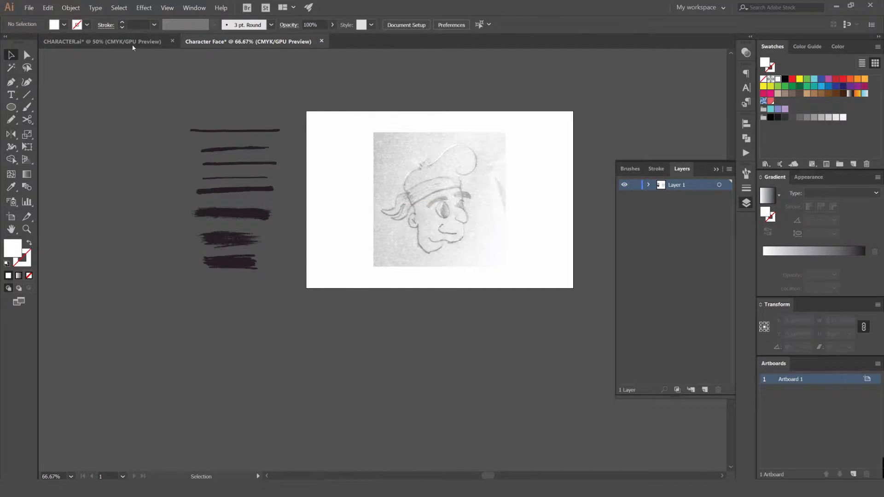
# Rename the layer holding the sketch in Character Face as Sketch and deselect the artwork
pyautogui.click(133, 44)
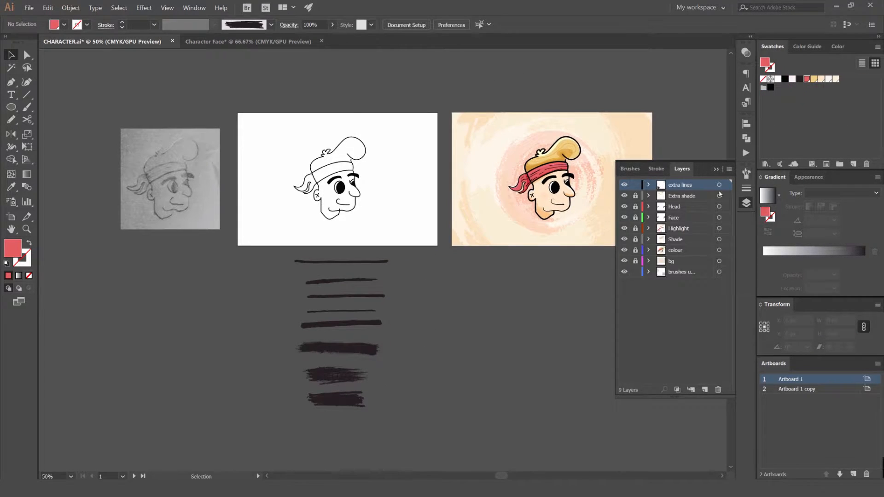
pyautogui.click(216, 41)
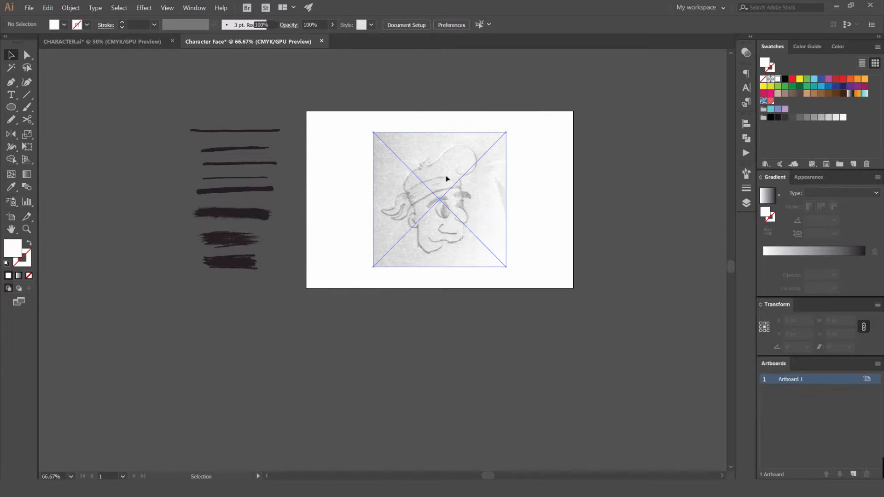
pyautogui.click(446, 179)
pyautogui.click(747, 203)
pyautogui.doubleClick(677, 185)
pyautogui.write('Sketch')
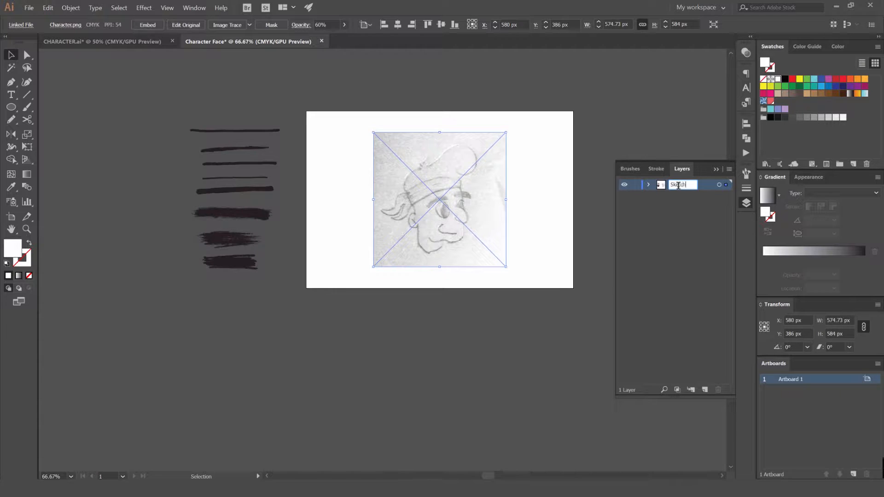
pyautogui.press('Return')
pyautogui.click(521, 150)
pyautogui.click(507, 148)
pyautogui.click(390, 120)
# Show the document's available brushes alongside the pasted brush strokes
pyautogui.moveTo(226, 282); pyautogui.dragTo(177, 124)
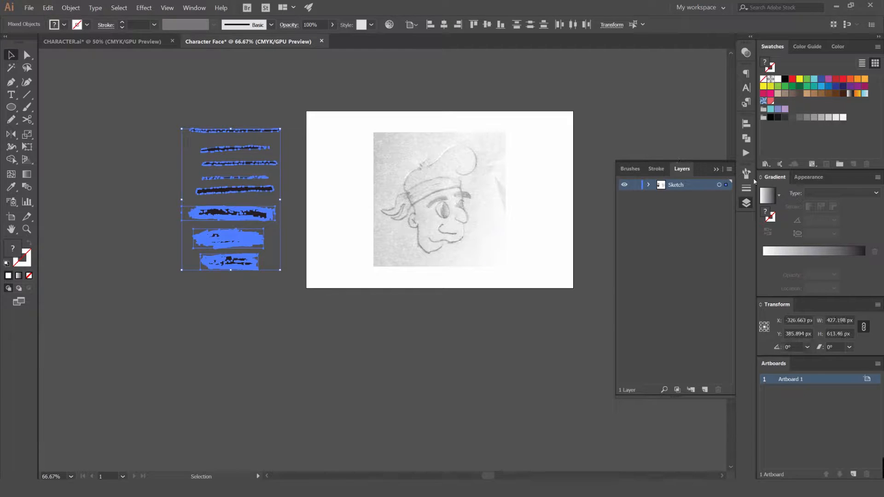
pyautogui.click(746, 203)
pyautogui.click(194, 7)
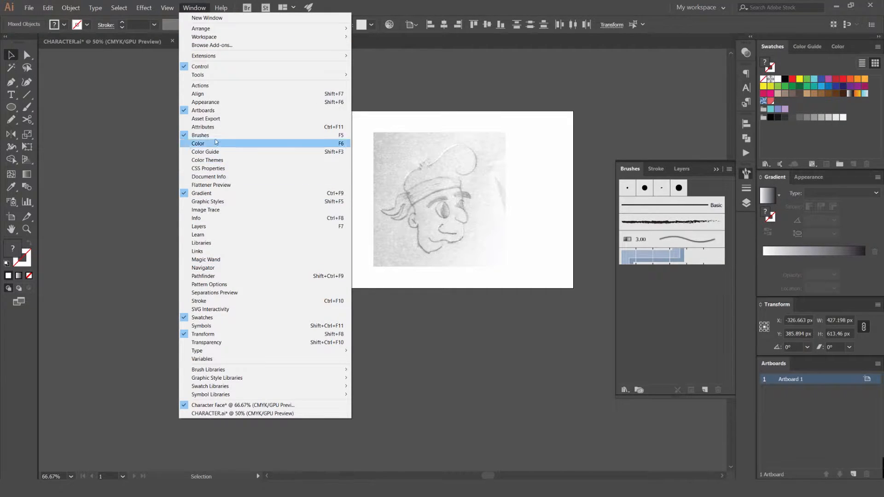
pyautogui.click(429, 94)
pyautogui.scroll(1, 193, 170)
pyautogui.scroll(1, 192, 170)
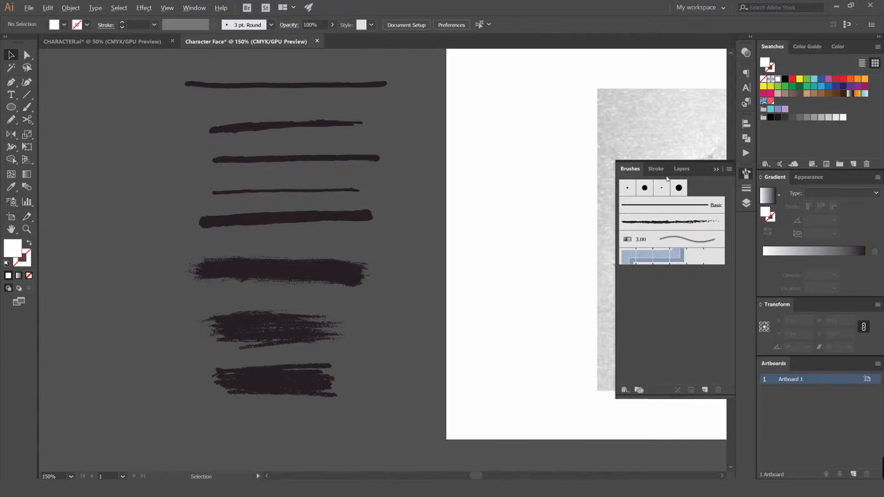
# Delete all the unused brushes from the document's brush collection
pyautogui.click(730, 169)
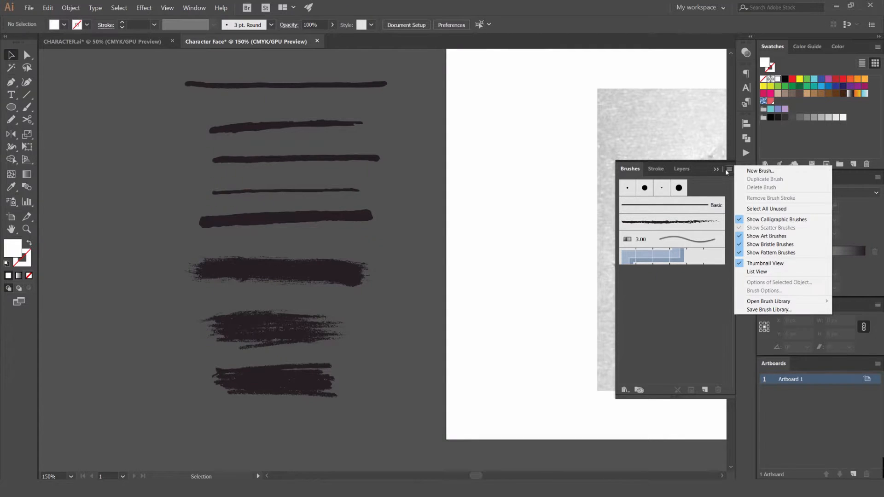
pyautogui.click(768, 208)
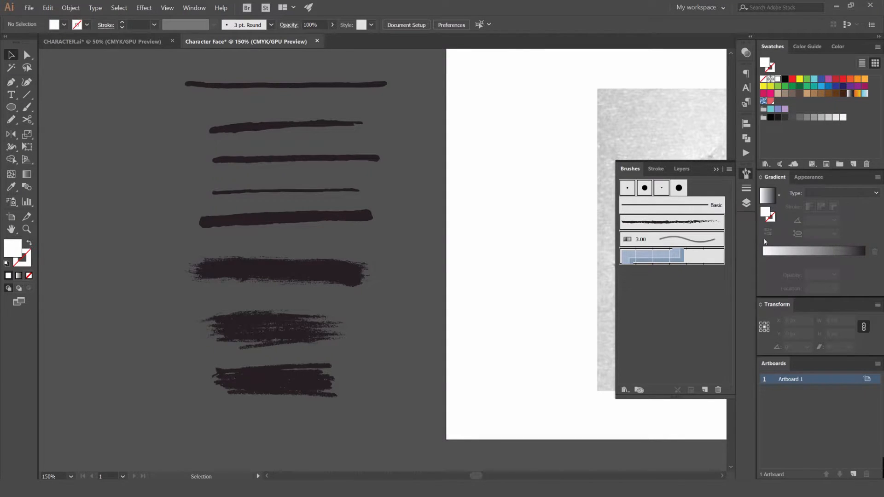
pyautogui.click(717, 391)
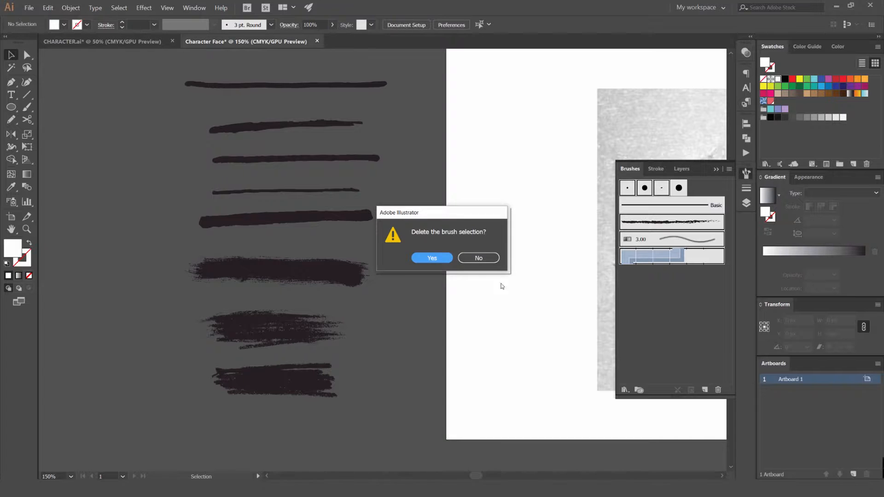
pyautogui.click(432, 258)
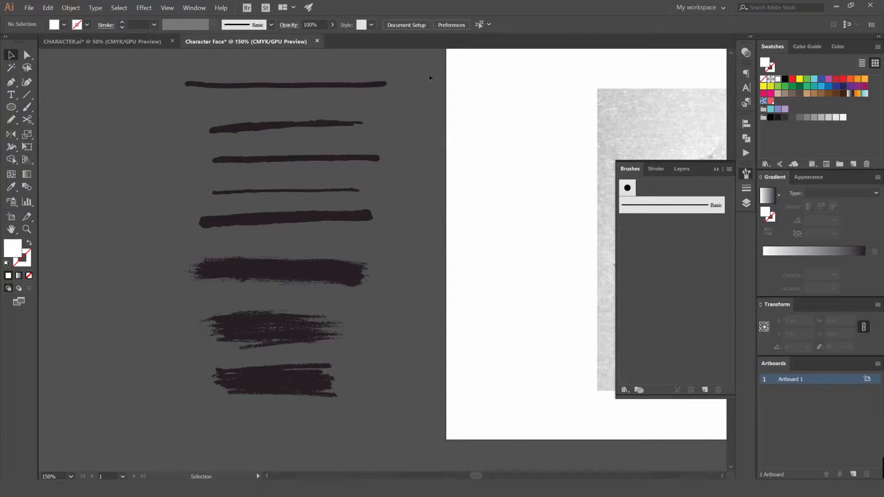
# Create an art brush from the topmost pasted stroke, using the Tints colorization method and fixed width
pyautogui.moveTo(368, 84); pyautogui.dragTo(661, 230)
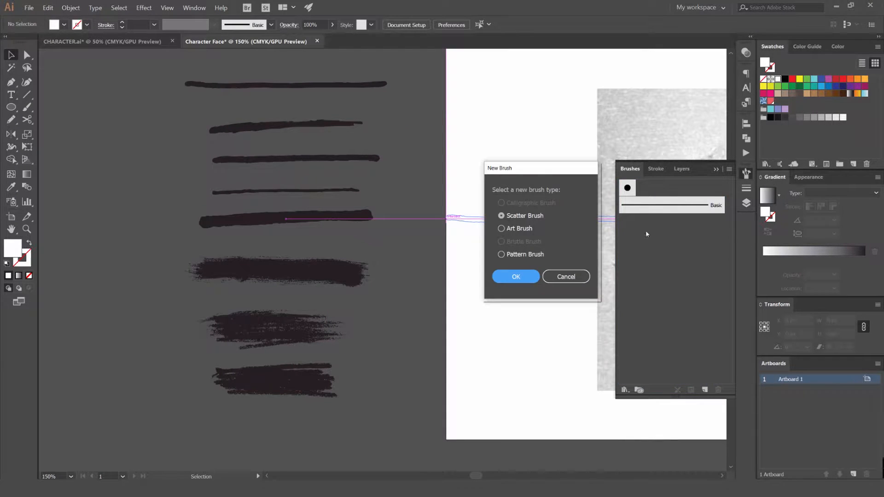
pyautogui.click(524, 230)
pyautogui.click(511, 276)
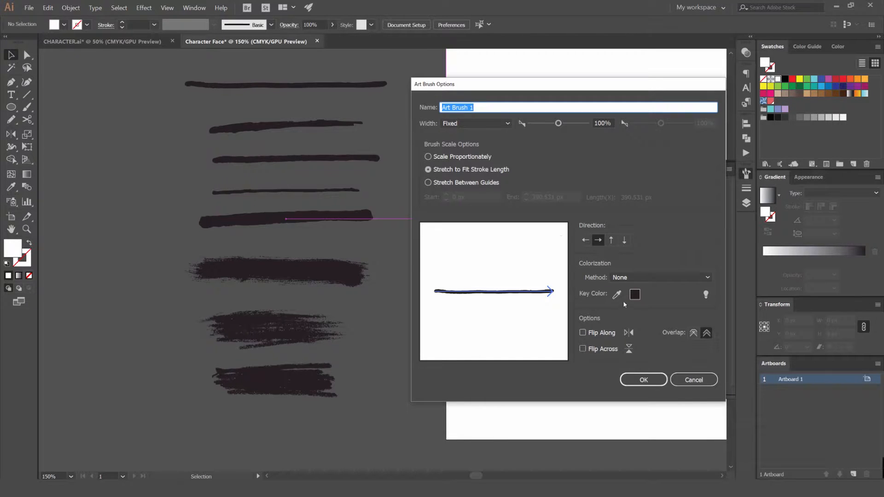
pyautogui.click(640, 279)
pyautogui.click(635, 296)
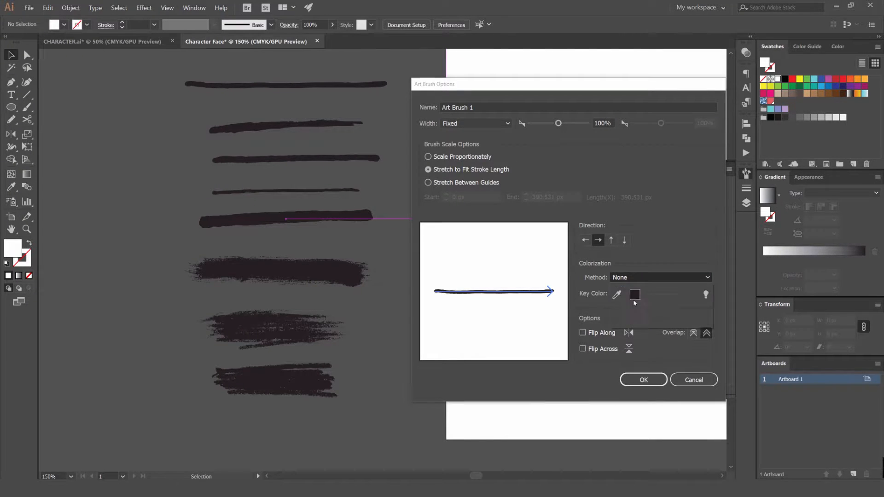
pyautogui.click(499, 128)
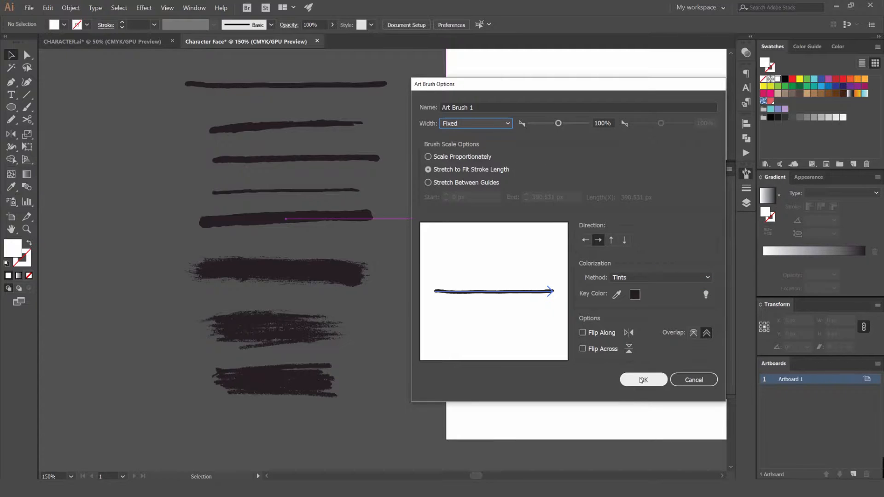
pyautogui.click(644, 380)
pyautogui.click(487, 264)
# Create an art brush from the second pasted stroke and choose its colorization method
pyautogui.moveTo(366, 125)
pyautogui.mouseDown()
pyautogui.moveTo(651, 251)
pyautogui.moveTo(653, 236)
pyautogui.mouseUp()
pyautogui.click(502, 229)
pyautogui.click(520, 276)
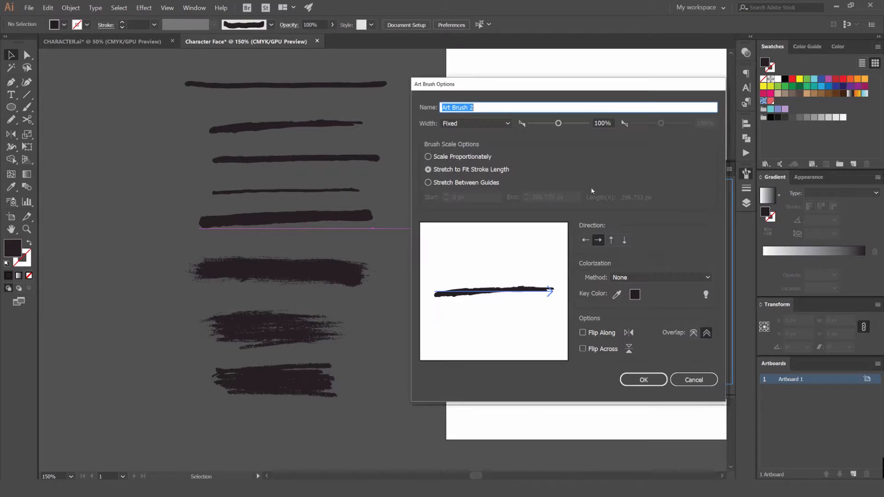
pyautogui.click(659, 277)
pyautogui.click(654, 277)
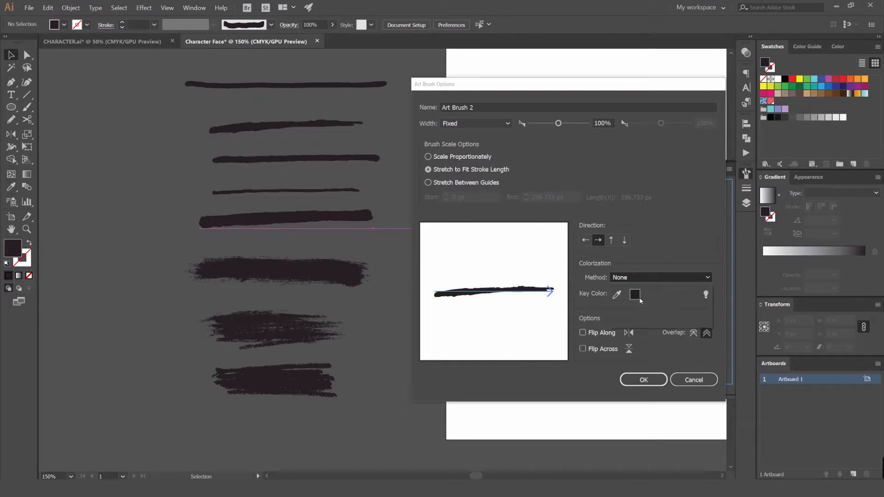
pyautogui.click(642, 377)
pyautogui.click(412, 181)
# Turn the third and fourth pasted strokes into separate art brushes
pyautogui.moveTo(362, 159); pyautogui.dragTo(659, 272)
pyautogui.click(502, 229)
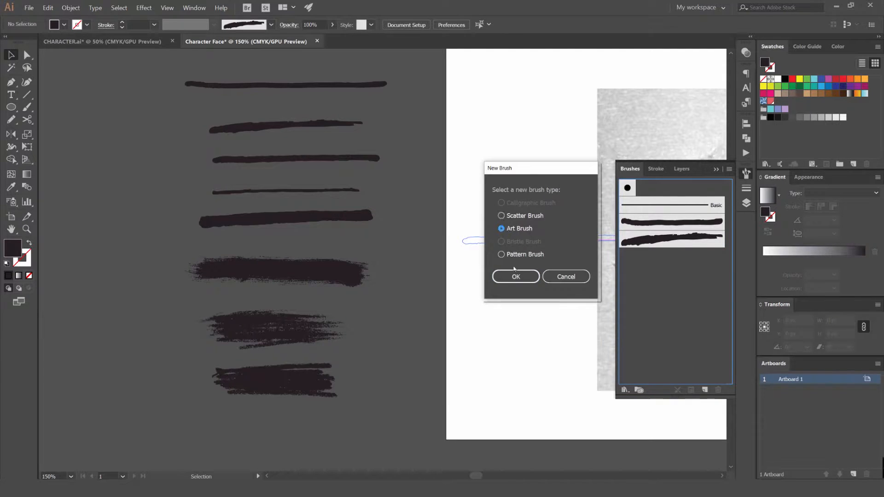
pyautogui.click(516, 276)
pyautogui.click(643, 379)
pyautogui.moveTo(351, 190); pyautogui.dragTo(683, 297)
pyautogui.click(502, 229)
pyautogui.click(511, 277)
pyautogui.click(643, 379)
# Turn the thick fifth stroke and the rough sixth stroke into separate art brushes
pyautogui.moveTo(359, 216); pyautogui.dragTo(663, 314)
pyautogui.click(502, 229)
pyautogui.click(516, 276)
pyautogui.click(643, 378)
pyautogui.moveTo(335, 269); pyautogui.dragTo(656, 330)
pyautogui.click(516, 276)
pyautogui.click(643, 378)
# Turn the last two rough, dry-looking strokes into separate art brushes
pyautogui.moveTo(311, 331); pyautogui.dragTo(638, 353)
pyautogui.click(516, 277)
pyautogui.click(643, 378)
pyautogui.moveTo(313, 375); pyautogui.dragTo(636, 359)
pyautogui.click(516, 276)
pyautogui.click(643, 379)
# Add a new layer above the Sketch layer and name it Linework
pyautogui.hscroll(5, 529, 217)
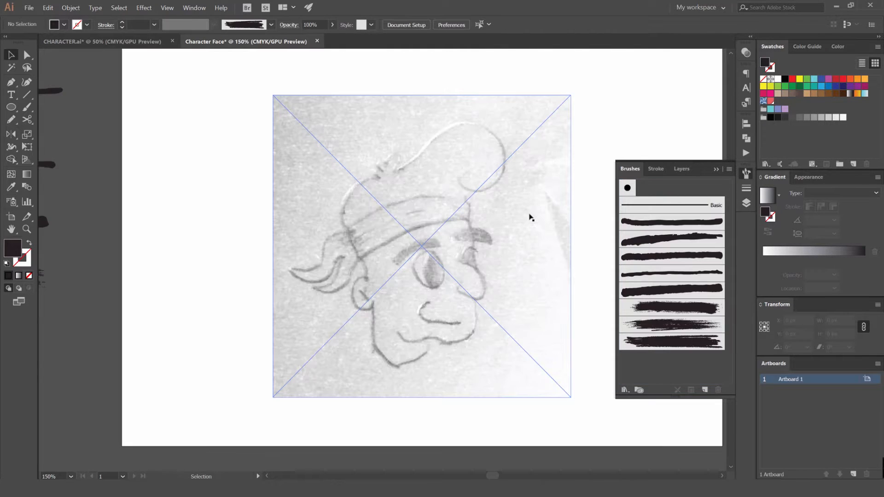
pyautogui.click(746, 174)
pyautogui.click(746, 203)
pyautogui.click(705, 389)
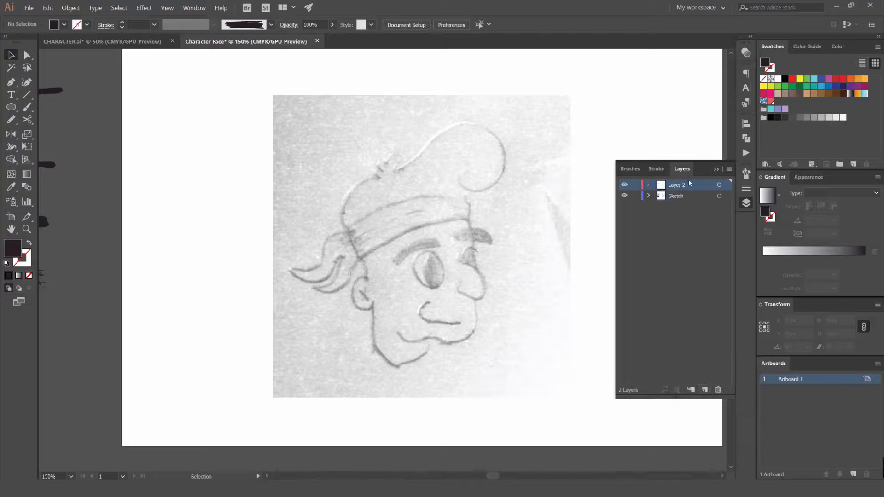
pyautogui.doubleClick(673, 184)
pyautogui.write('Des')
pyautogui.press('Return')
pyautogui.doubleClick(682, 186)
pyautogui.write('Linework')
pyautogui.press('Return')
# Lock the Sketch layer, keeping it visible and Linework active for drawing
pyautogui.click(625, 196)
pyautogui.click(625, 196)
pyautogui.hotkey('ctrl', '-')
pyautogui.hotkey('ctrl', '-')
pyautogui.moveTo(574, 162); pyautogui.dragTo(541, 186)
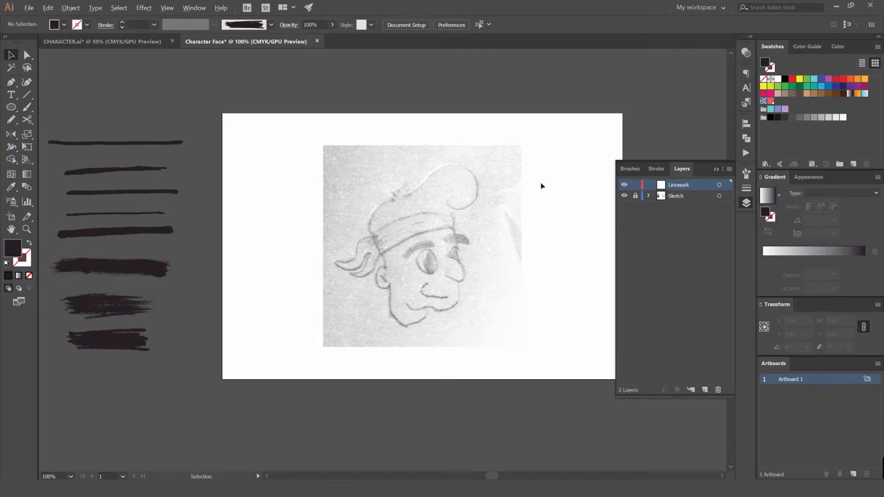
pyautogui.scroll(1, 455, 221)
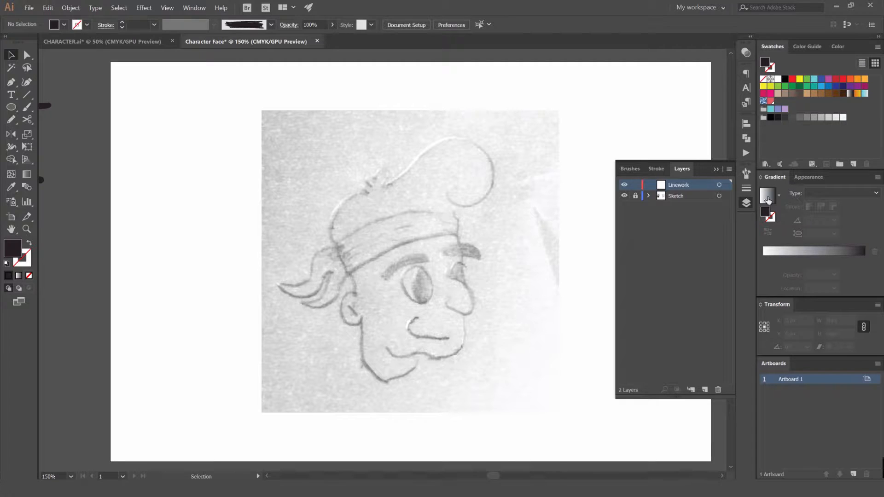
# Begin tracing the front hair curl with the Pen tool, using magenta as the stroke colour and no fill
pyautogui.press('p')
pyautogui.click(785, 78)
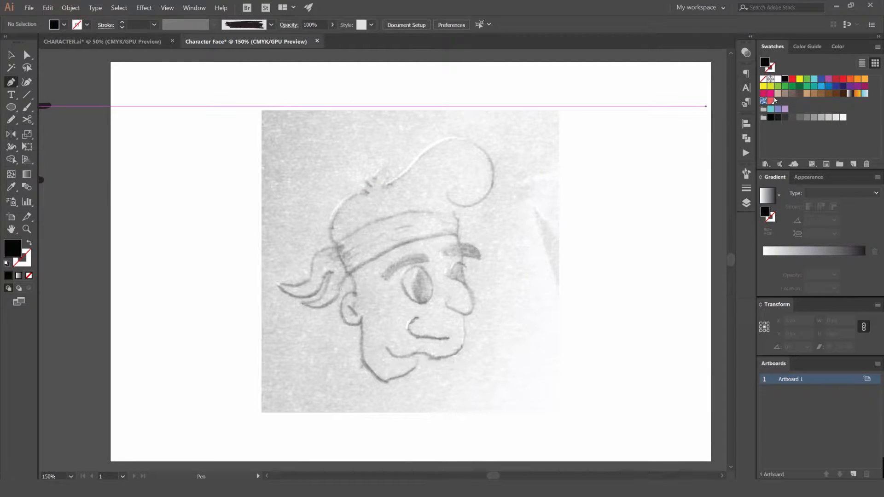
pyautogui.click(770, 94)
pyautogui.scroll(1, 451, 181)
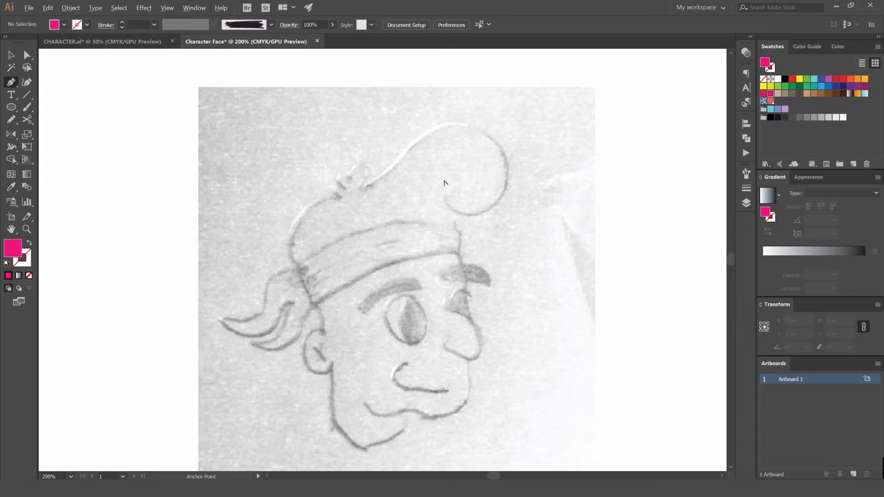
pyautogui.scroll(2, 444, 183)
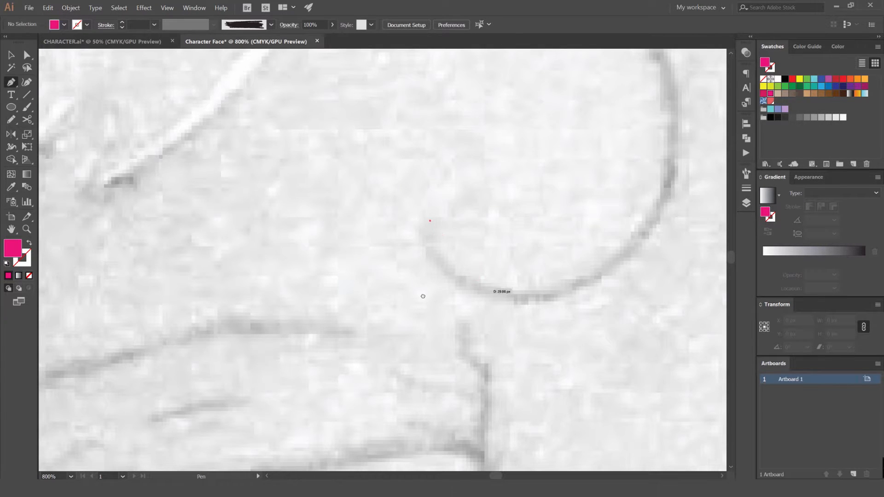
pyautogui.hscroll(3, 423, 296)
pyautogui.moveTo(428, 302); pyautogui.dragTo(551, 303)
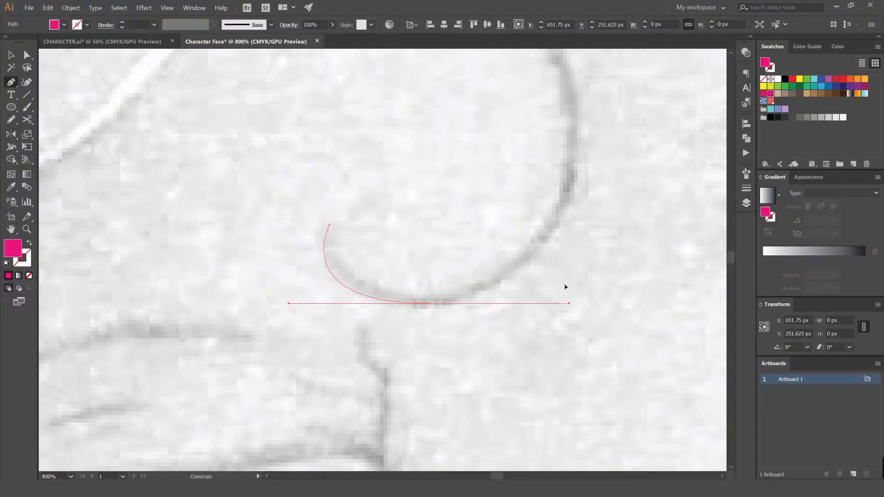
pyautogui.scroll(-1, 525, 289)
pyautogui.scroll(2, 535, 276)
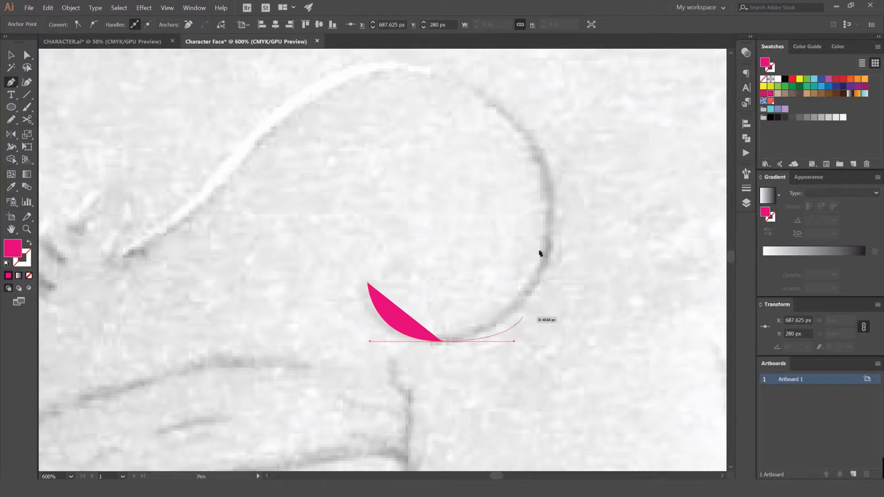
pyautogui.hotkey('shift', 'x')
# Continue the path around the hair curl, over the top and the small tufts, and down to the back of the headband
pyautogui.moveTo(550, 180); pyautogui.dragTo(549, 106)
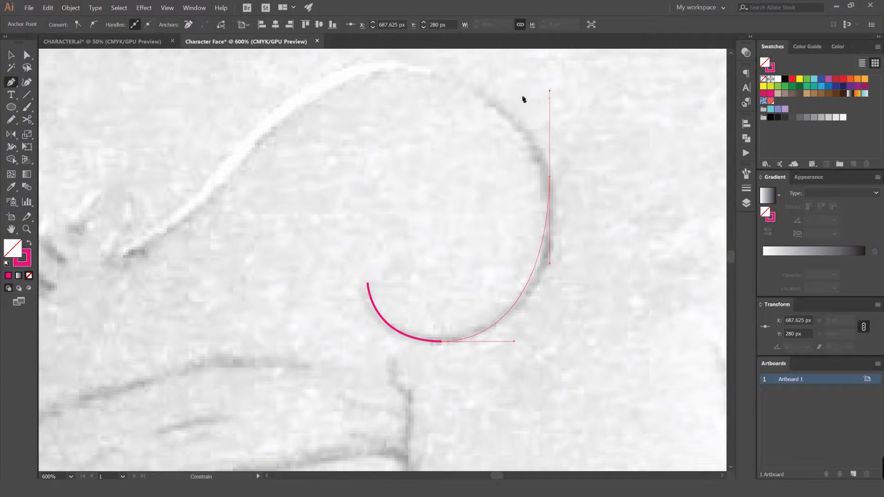
pyautogui.moveTo(305, 97)
pyautogui.mouseDown()
pyautogui.moveTo(252, 132)
pyautogui.moveTo(217, 174)
pyautogui.mouseUp()
pyautogui.moveTo(290, 180)
pyautogui.mouseDown()
pyautogui.moveTo(369, 146)
pyautogui.moveTo(570, 92)
pyautogui.mouseUp()
pyautogui.moveTo(404, 170)
pyautogui.mouseDown()
pyautogui.moveTo(363, 183)
pyautogui.moveTo(337, 208)
pyautogui.mouseUp()
pyautogui.click(405, 170)
pyautogui.moveTo(398, 115); pyautogui.dragTo(368, 117)
pyautogui.click(358, 146)
pyautogui.click(357, 178)
pyautogui.click(325, 207)
pyautogui.scroll(-2, 303, 162)
pyautogui.moveTo(248, 278); pyautogui.dragTo(284, 362)
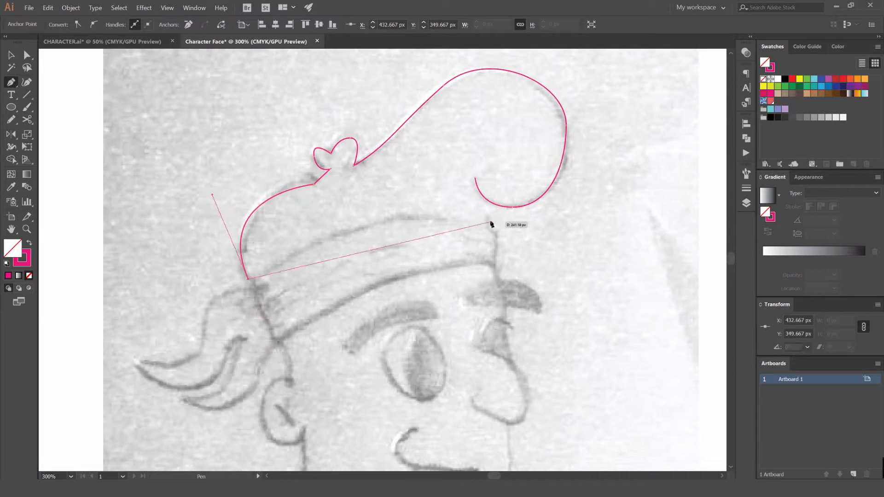
# Trace the headband's upper edge from the back of the head to the forehead
pyautogui.scroll(2, 488, 224)
pyautogui.moveTo(483, 223); pyautogui.dragTo(707, 279)
pyautogui.click(483, 223)
pyautogui.moveTo(462, 132); pyautogui.dragTo(463, 82)
pyautogui.scroll(2, 460, 140)
pyautogui.press('a')
pyautogui.scroll(-2, 555, 146)
pyautogui.press('p')
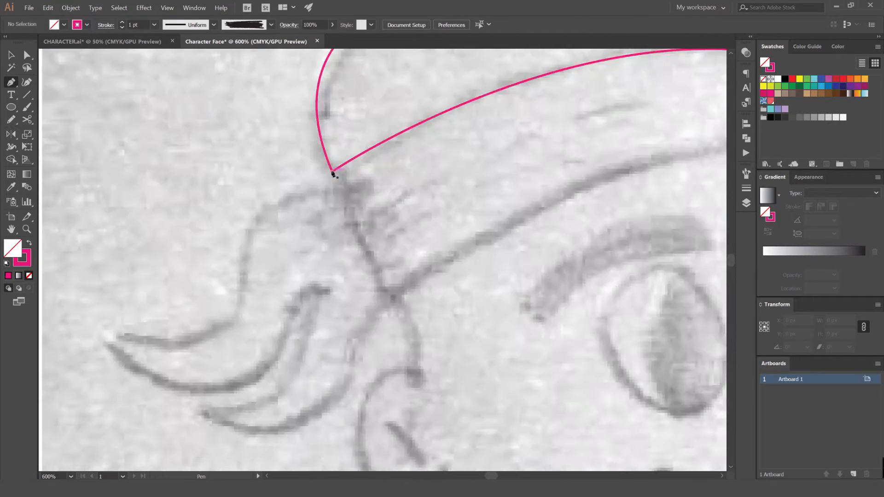
# Trace the headband's back edge and its curved lower edge across the forehead
pyautogui.click(332, 171)
pyautogui.click(394, 297)
pyautogui.moveTo(499, 240); pyautogui.dragTo(686, 251)
pyautogui.click(486, 158)
pyautogui.moveTo(373, 193); pyautogui.dragTo(90, 367)
# Trace the two pointed, wavy tails behind the headband and join them back to its lower corner
pyautogui.click(414, 136)
pyautogui.moveTo(315, 215); pyautogui.dragTo(287, 307)
pyautogui.moveTo(217, 286); pyautogui.dragTo(170, 275)
pyautogui.click(184, 294)
pyautogui.moveTo(284, 331); pyautogui.dragTo(327, 321)
pyautogui.moveTo(383, 235); pyautogui.dragTo(440, 236)
pyautogui.click(382, 235)
pyautogui.moveTo(297, 360); pyautogui.dragTo(174, 360)
pyautogui.click(284, 358)
pyautogui.moveTo(354, 376); pyautogui.dragTo(396, 377)
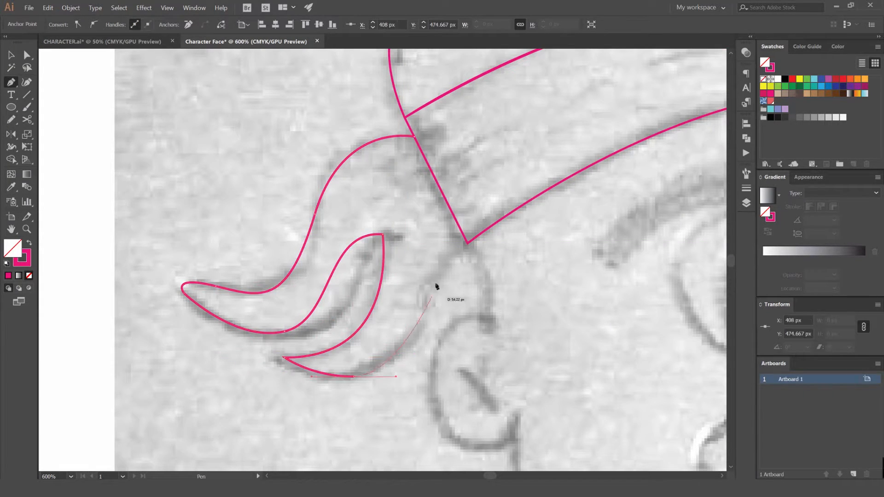
pyautogui.moveTo(421, 289); pyautogui.dragTo(421, 253)
pyautogui.click(462, 234)
# Trace the ear and the back of the jaw, continuing around the chin
pyautogui.click(746, 203)
pyautogui.scroll(3, 334, 205)
pyautogui.click(319, 108)
pyautogui.moveTo(342, 195); pyautogui.dragTo(340, 237)
pyautogui.moveTo(278, 234); pyautogui.dragTo(277, 321)
pyautogui.moveTo(367, 290); pyautogui.dragTo(367, 257)
pyautogui.click(328, 269)
pyautogui.moveTo(395, 326); pyautogui.dragTo(428, 325)
pyautogui.moveTo(476, 257); pyautogui.dragTo(477, 192)
# Trace the mouth line and carry it around the upper lip up to the nose
pyautogui.click(198, 189)
pyautogui.moveTo(268, 245); pyautogui.dragTo(338, 242)
pyautogui.moveTo(449, 248); pyautogui.dragTo(501, 316)
pyautogui.click(465, 271)
# Trace the nose from its nostril curve around the tip and up to the far eye and forehead
pyautogui.moveTo(409, 259); pyautogui.dragTo(409, 271)
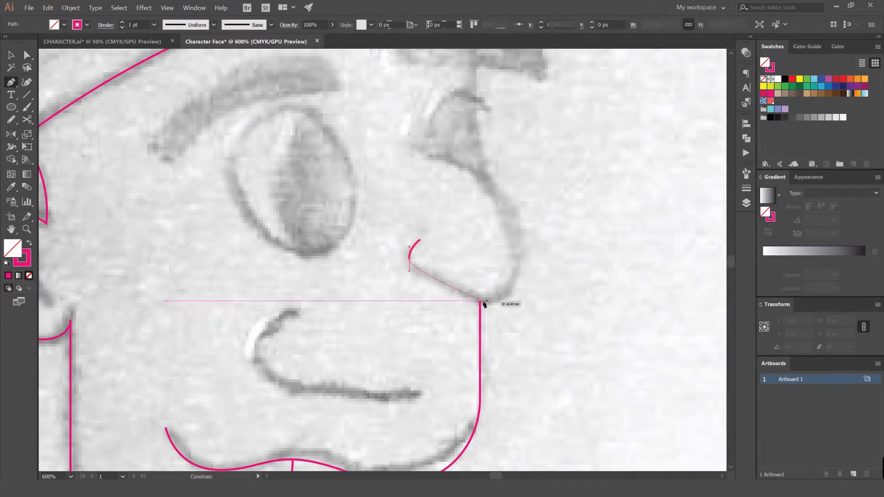
pyautogui.moveTo(516, 307); pyautogui.dragTo(567, 306)
pyautogui.moveTo(448, 162); pyautogui.dragTo(392, 162)
pyautogui.click(397, 204)
pyautogui.click(424, 94)
pyautogui.click(460, 293)
# Trace the crossed marks inside the ear and the curved line above the mouth
pyautogui.click(303, 263)
pyautogui.click(288, 299)
pyautogui.press('v')
pyautogui.click(356, 245)
pyautogui.moveTo(302, 281); pyautogui.dragTo(302, 313)
pyautogui.click(548, 345)
# Outline the near eyebrow, and draw the near eye as an ellipse with a curved pupil edge inside it
pyautogui.click(310, 241)
pyautogui.moveTo(483, 154); pyautogui.dragTo(580, 154)
pyautogui.click(506, 192)
pyautogui.click(333, 260)
pyautogui.moveTo(404, 226); pyautogui.dragTo(468, 304)
pyautogui.click(414, 152)
pyautogui.moveTo(356, 291); pyautogui.dragTo(356, 403)
# Trace the far eye with its curved outer outline and inner pupil line beside the nose bridge
pyautogui.click(408, 319)
pyautogui.click(467, 302)
pyautogui.click(497, 258)
pyautogui.click(510, 189)
pyautogui.moveTo(435, 271); pyautogui.dragTo(434, 390)
pyautogui.press('v')
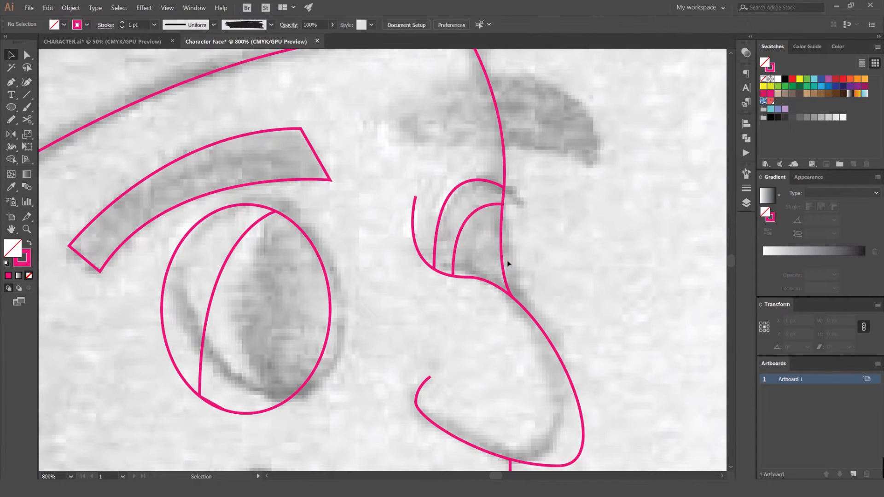
# Outline the far eyebrow as a closed curved shape over the sketch
pyautogui.moveTo(549, 196); pyautogui.dragTo(455, 248)
pyautogui.press('p')
pyautogui.click(286, 181)
pyautogui.moveTo(488, 163); pyautogui.dragTo(569, 198)
pyautogui.click(502, 219)
pyautogui.moveTo(320, 198); pyautogui.dragTo(249, 226)
# Select all the traced face lines and set their stroke weight to 4 pt
pyautogui.scroll(-4, 255, 167)
pyautogui.moveTo(364, 185)
pyautogui.mouseDown()
pyautogui.moveTo(529, 192)
pyautogui.moveTo(477, 237)
pyautogui.mouseUp()
pyautogui.scroll(-1, 494, 179)
pyautogui.moveTo(517, 131); pyautogui.dragTo(288, 407)
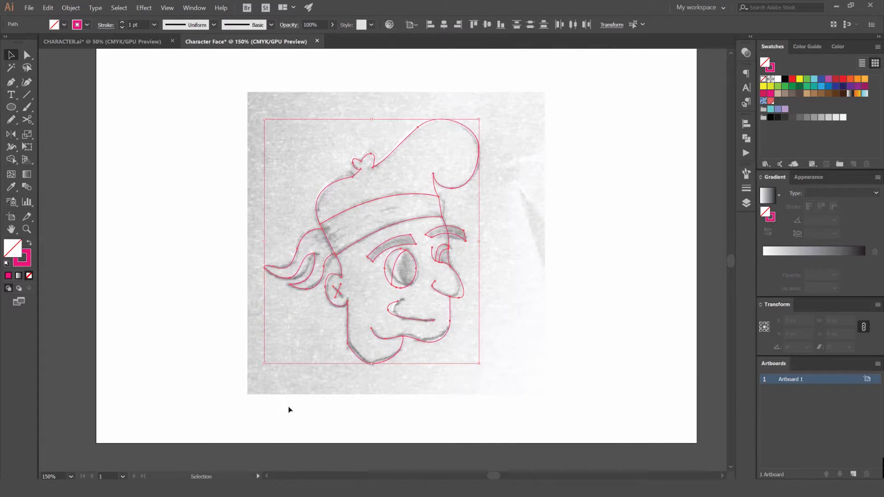
pyautogui.click(122, 23)
pyautogui.click(122, 23)
pyautogui.click(122, 23)
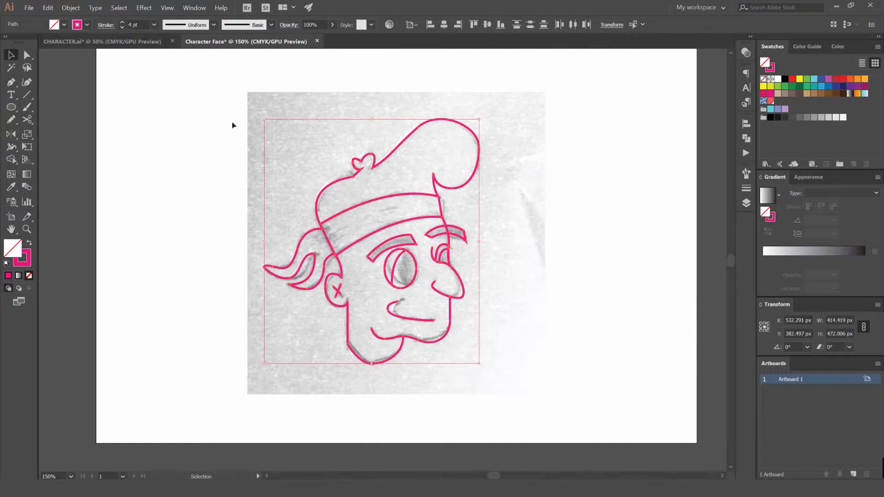
# Give all the selected face lines round caps and round corner joins
pyautogui.click(747, 189)
pyautogui.click(197, 8)
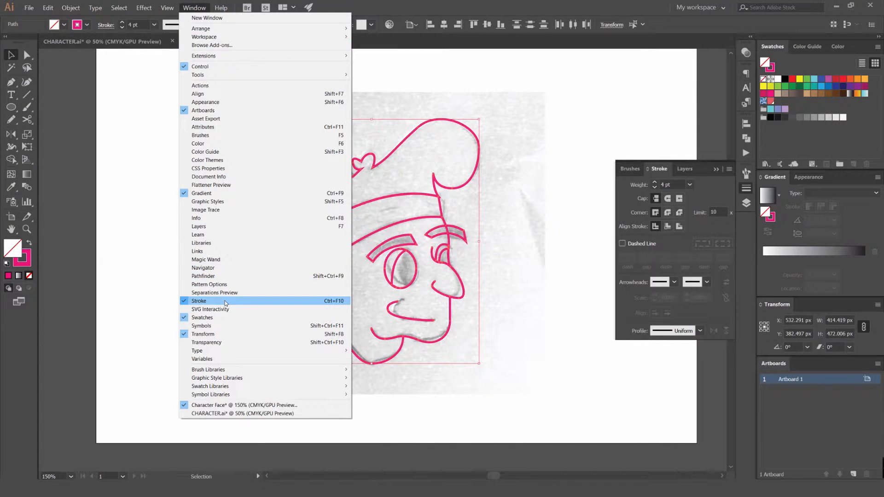
pyautogui.click(697, 201)
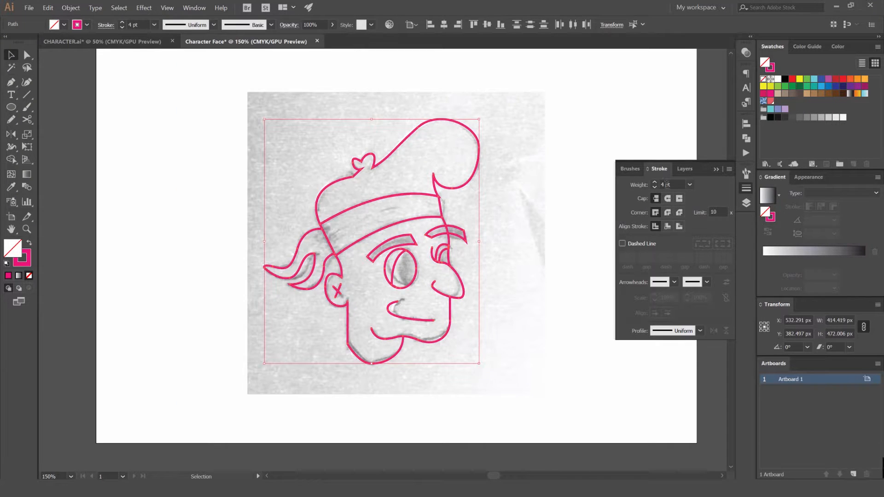
pyautogui.hotkey('ctrl', '+')
pyautogui.hotkey('ctrl', '+')
pyautogui.hotkey('ctrl', '+')
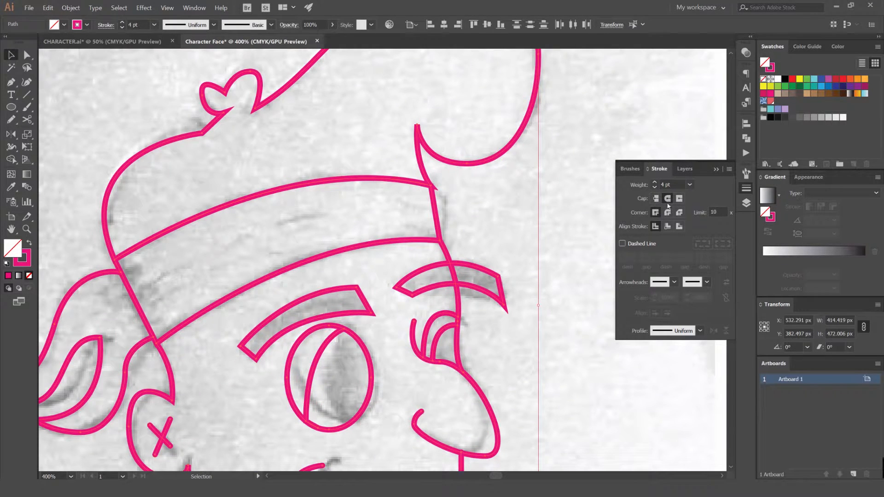
pyautogui.hotkey('ctrl', '+')
pyautogui.hotkey('ctrl', '+')
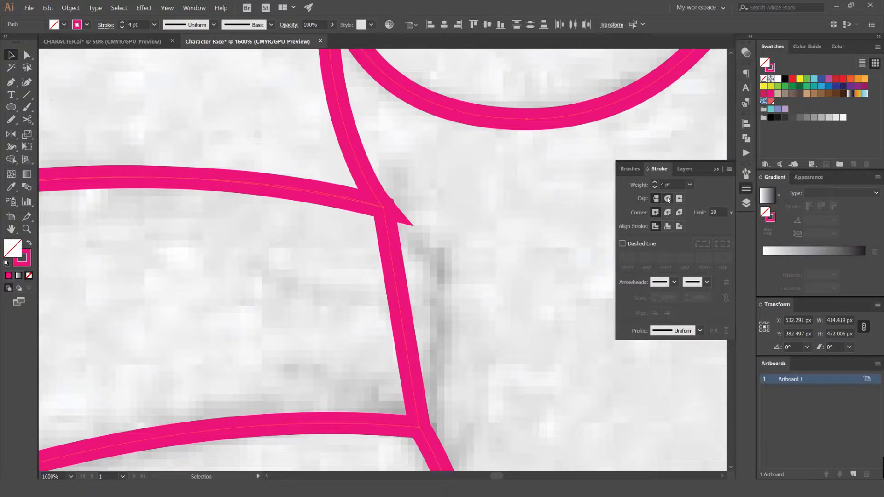
pyautogui.click(669, 212)
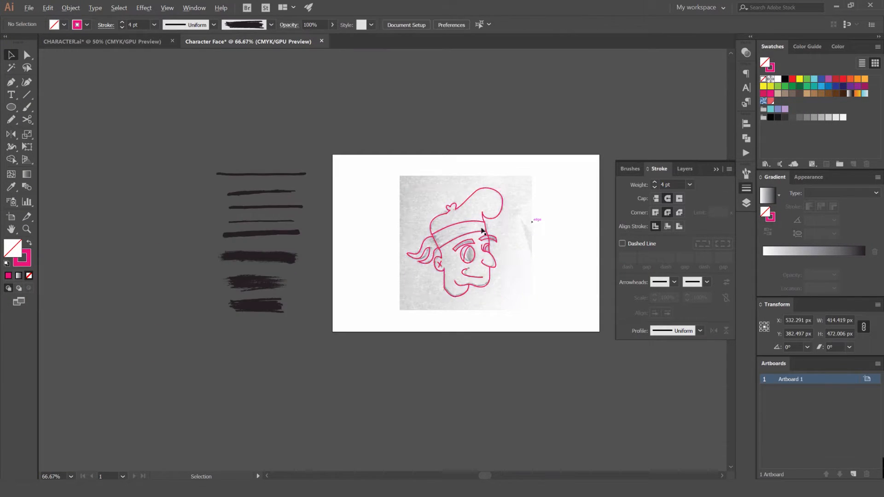
# Duplicate the artboard with its traced linework beside the original, leaving the pencil sketch out of the copy
pyautogui.scroll(-3, 452, 144)
pyautogui.scroll(3, 453, 159)
pyautogui.scroll(-1, 476, 198)
pyautogui.scroll(-1, 493, 160)
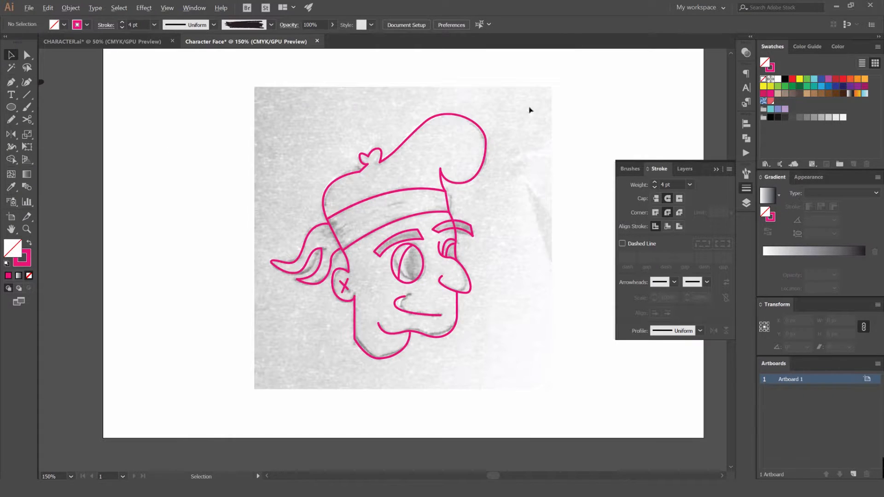
pyautogui.moveTo(271, 397); pyautogui.dragTo(505, 243)
pyautogui.click(554, 211)
pyautogui.scroll(-2, 554, 209)
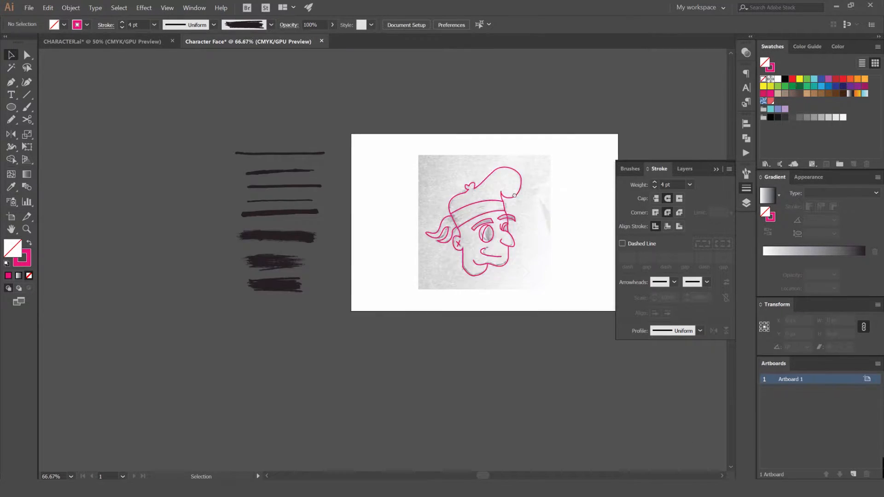
pyautogui.moveTo(556, 190); pyautogui.dragTo(414, 201)
pyautogui.moveTo(292, 215); pyautogui.dragTo(420, 177)
pyautogui.press('v')
pyautogui.scroll(2, 419, 230)
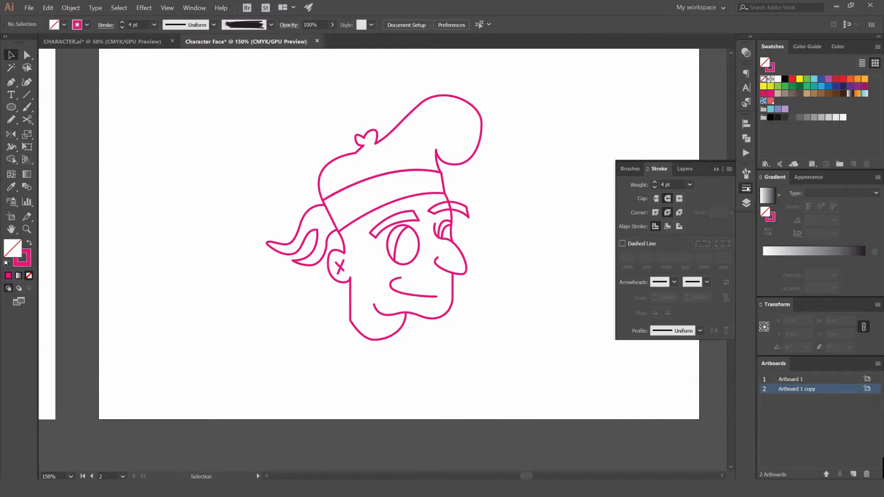
# Show the available brushes in a floating Brushes panel beside the copied face linework
pyautogui.click(745, 189)
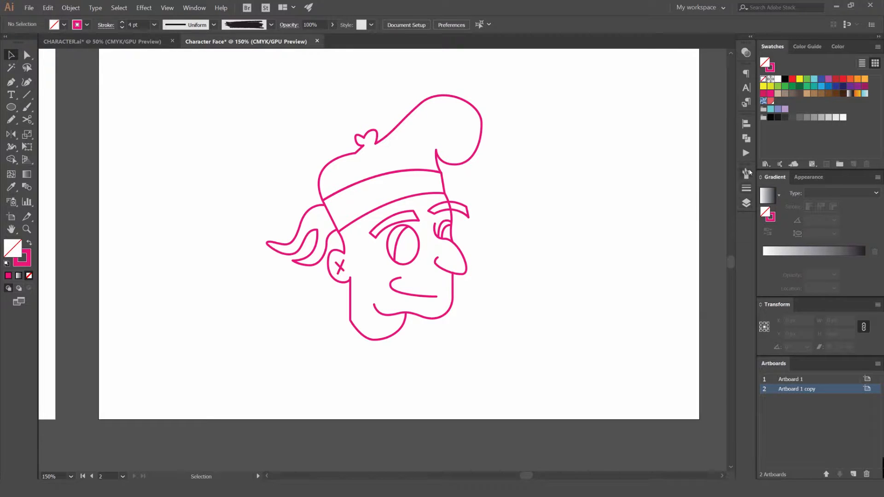
pyautogui.click(748, 173)
pyautogui.moveTo(639, 142); pyautogui.dragTo(537, 155)
pyautogui.moveTo(745, 174)
pyautogui.mouseDown()
pyautogui.moveTo(631, 132)
pyautogui.moveTo(574, 70)
pyautogui.mouseUp()
pyautogui.click(625, 116)
pyautogui.moveTo(600, 308); pyautogui.dragTo(597, 286)
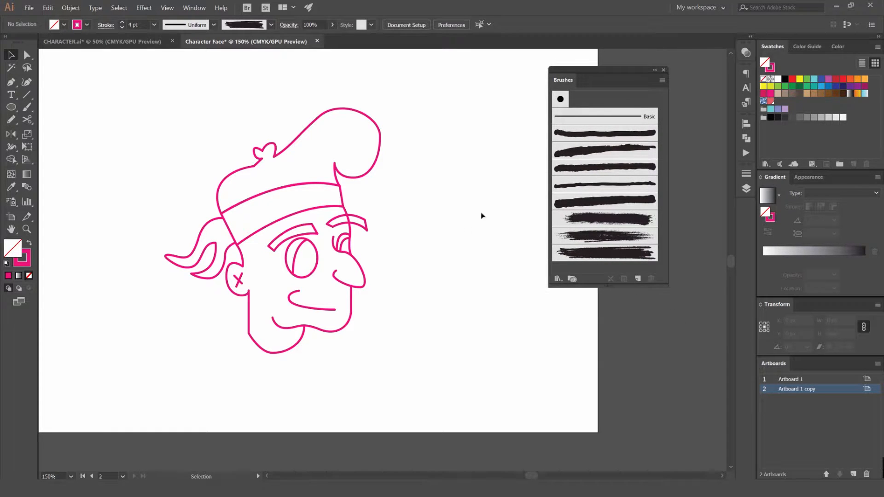
pyautogui.moveTo(613, 72); pyautogui.dragTo(644, 67)
pyautogui.moveTo(419, 123); pyautogui.dragTo(540, 91)
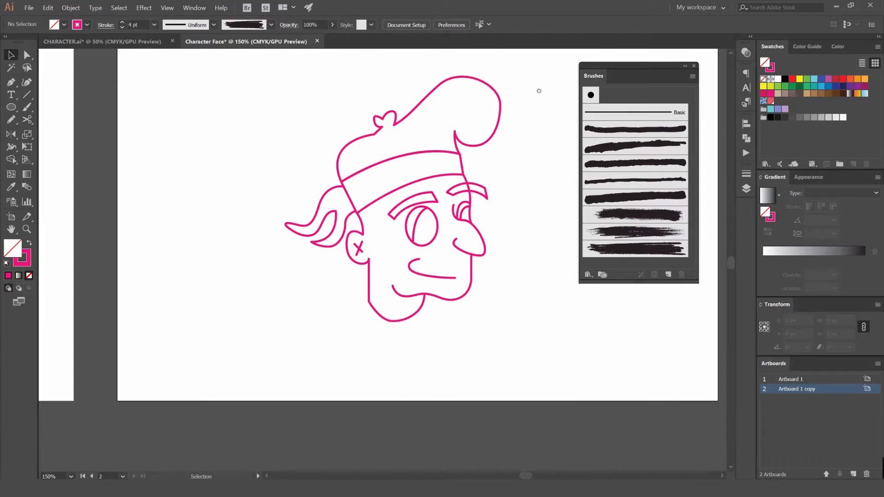
# Select all the copied face lines and set their stroke colour to black
pyautogui.click(443, 177)
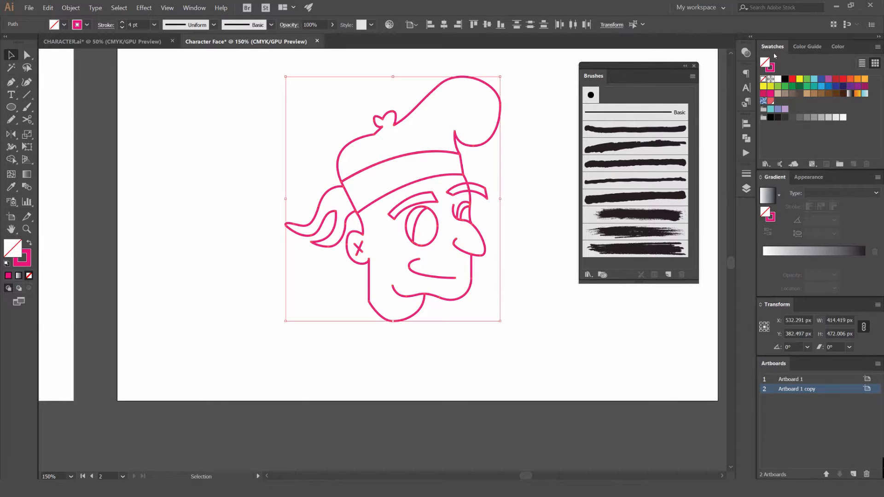
pyautogui.click(787, 80)
pyautogui.click(550, 102)
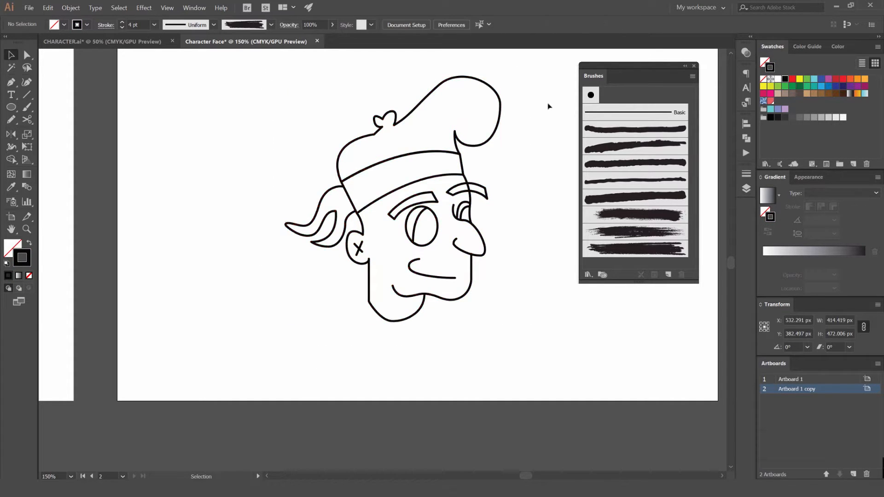
# Try several of the custom art brushes, including the two topmost heavier ones, on the hat outline
pyautogui.moveTo(550, 103); pyautogui.dragTo(487, 136)
pyautogui.scroll(2, 350, 123)
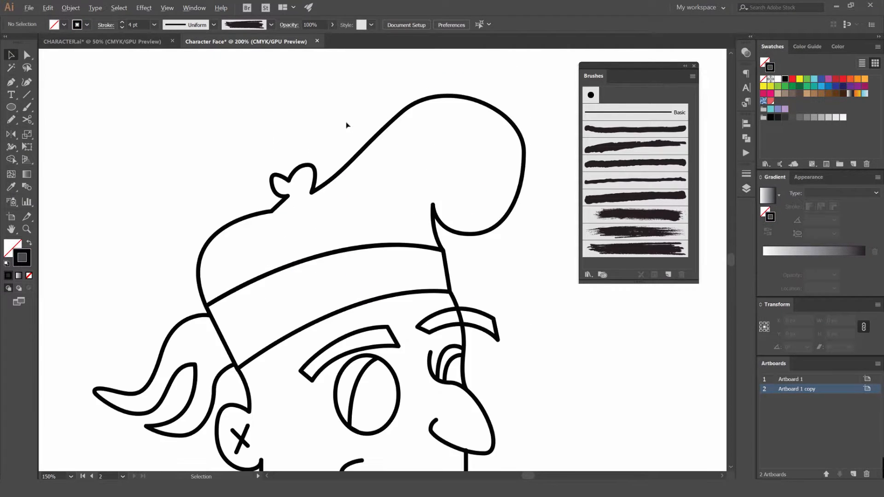
pyautogui.click(376, 153)
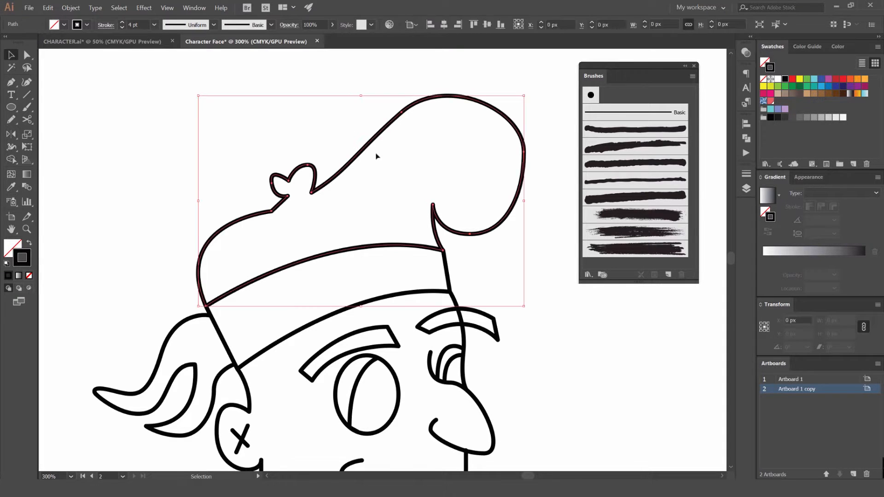
pyautogui.click(338, 88)
pyautogui.click(356, 144)
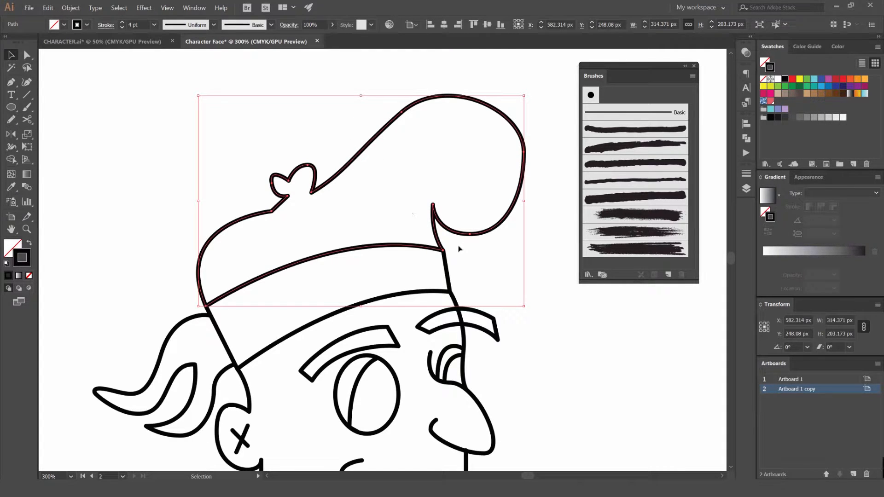
pyautogui.click(625, 184)
pyautogui.click(544, 191)
pyautogui.click(522, 187)
pyautogui.click(639, 148)
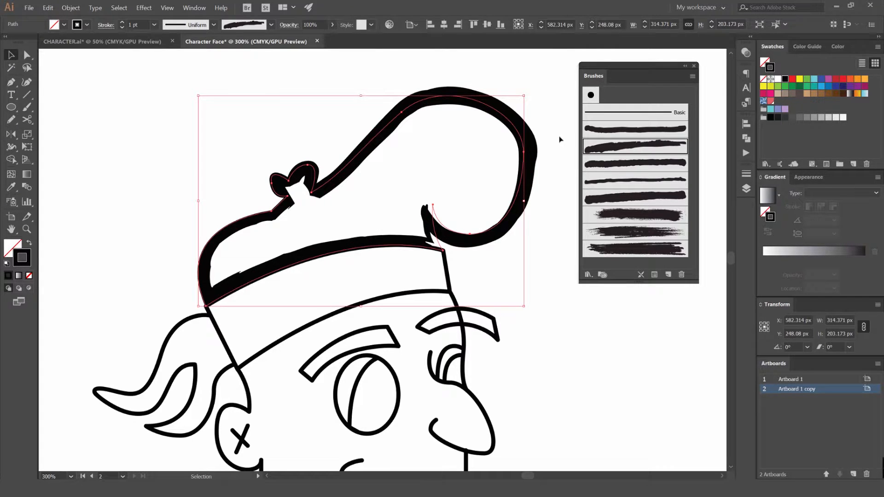
pyautogui.click(631, 129)
pyautogui.click(540, 150)
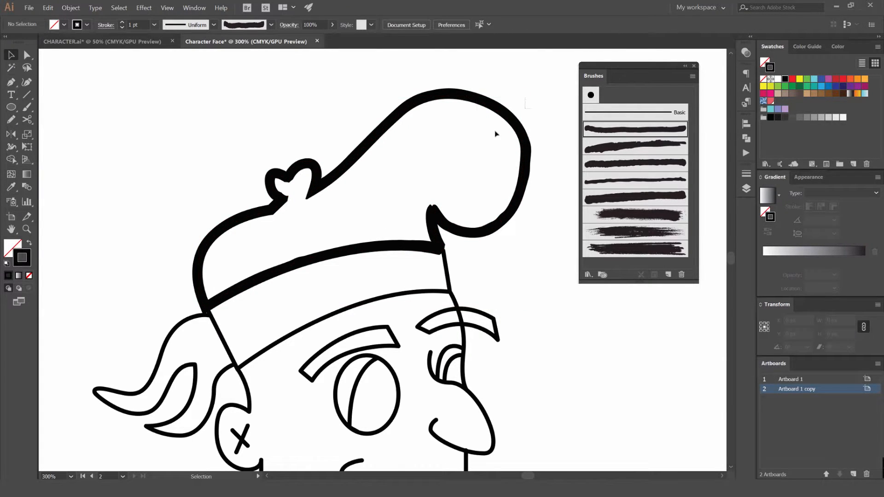
# Apply the thinnest custom art brush to the hat outline
pyautogui.click(528, 133)
pyautogui.click(622, 165)
pyautogui.click(618, 184)
pyautogui.click(529, 188)
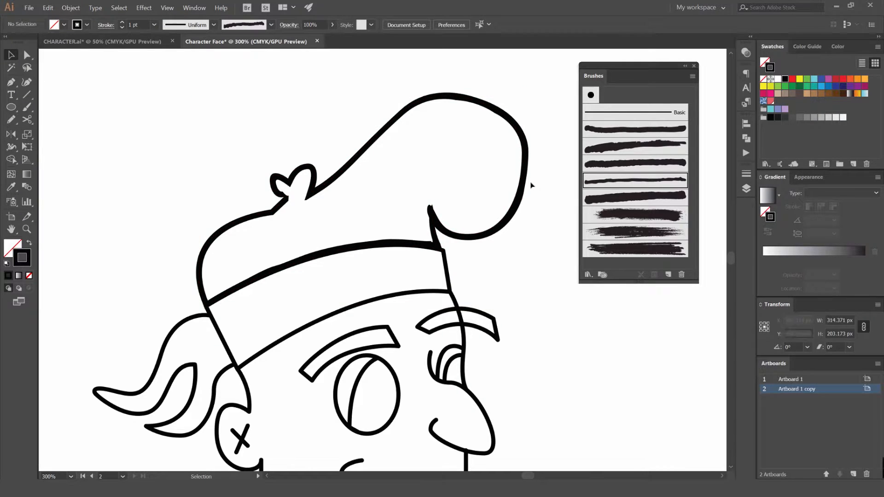
# Try stroke weights of 0.25 pt and 0.1 pt on the brushed hat outline, and undo both changes
pyautogui.click(526, 159)
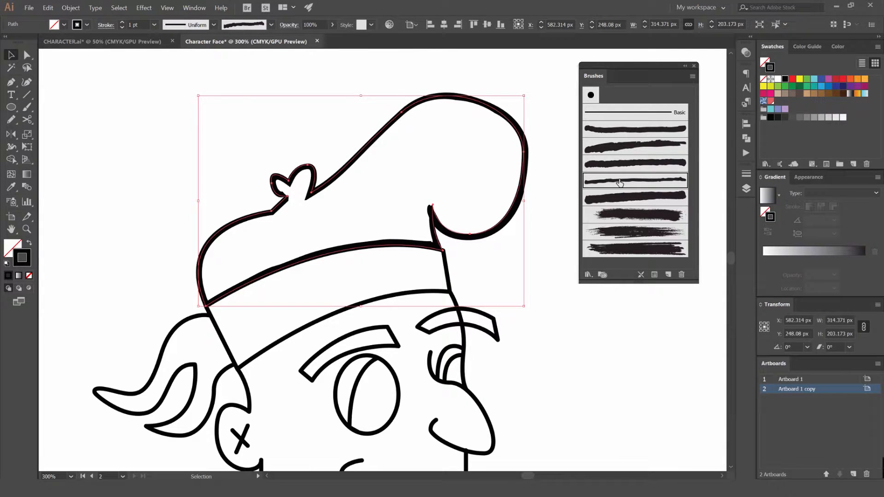
pyautogui.scroll(1, 296, 155)
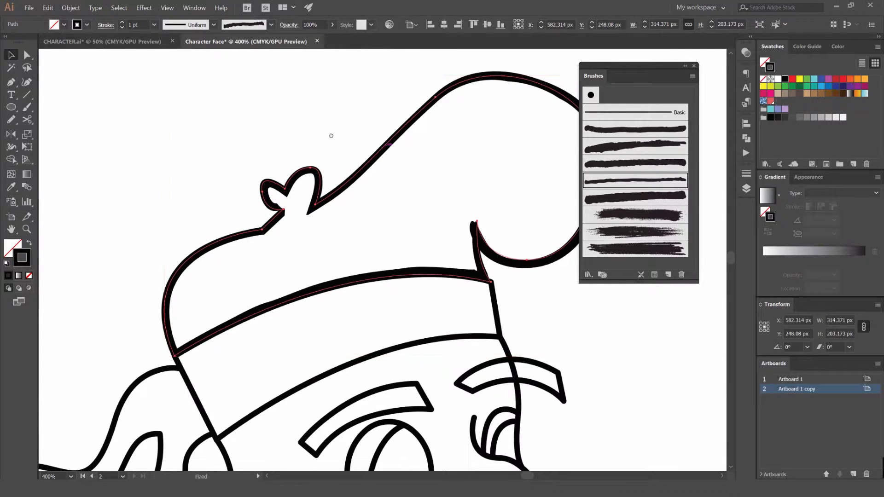
pyautogui.moveTo(376, 137); pyautogui.dragTo(318, 127)
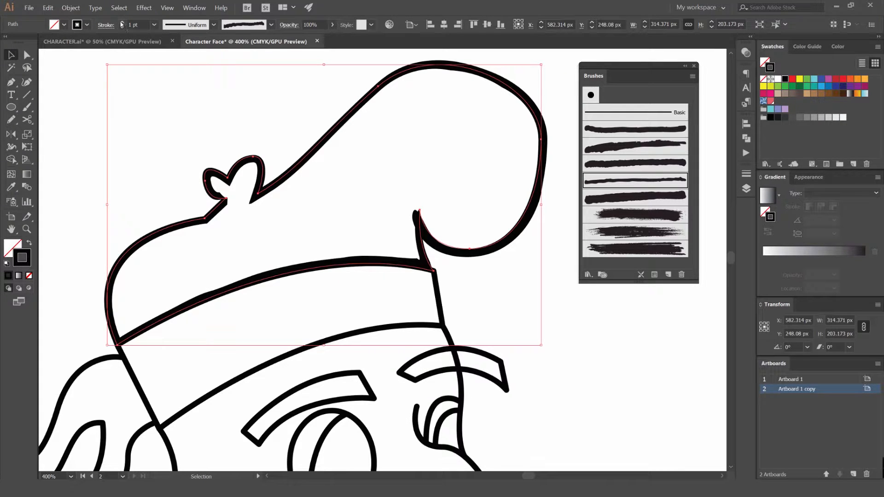
pyautogui.click(155, 25)
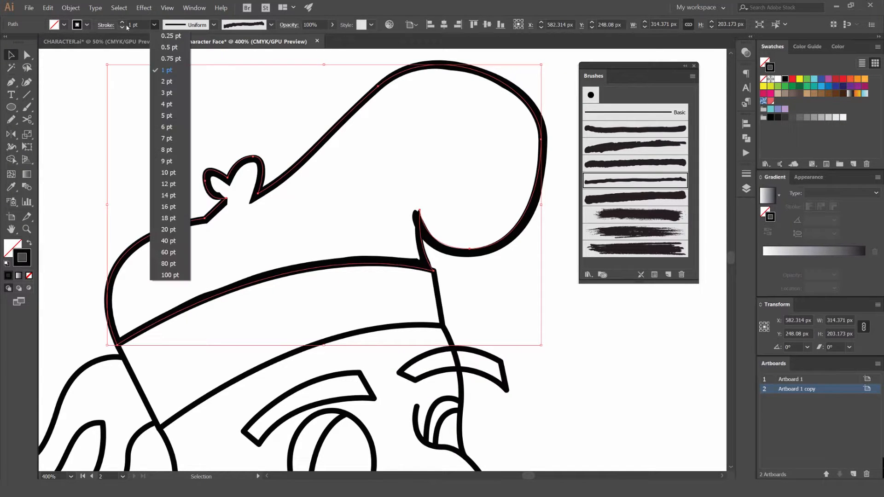
pyautogui.click(166, 36)
pyautogui.scroll(4, 264, 148)
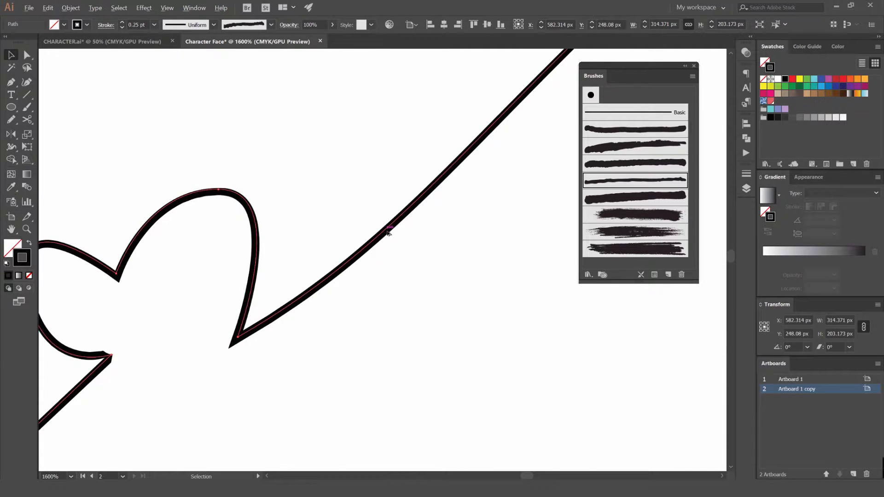
pyautogui.scroll(-3, 388, 233)
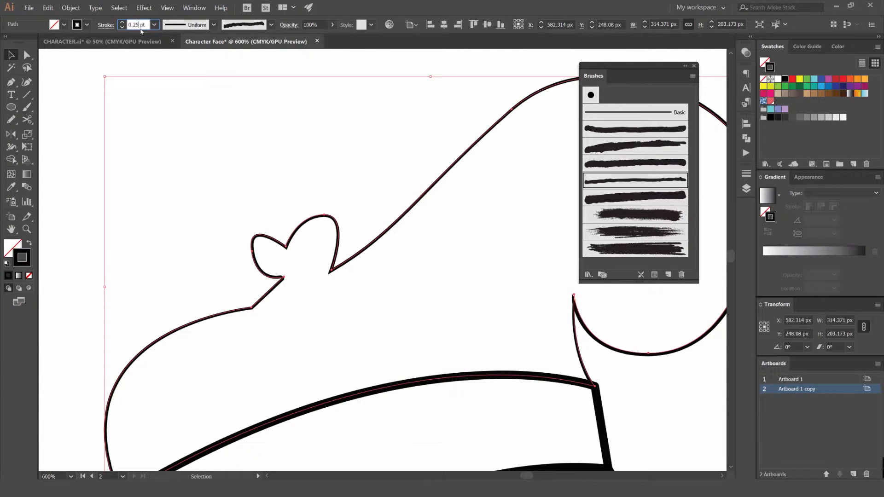
pyautogui.press('Return')
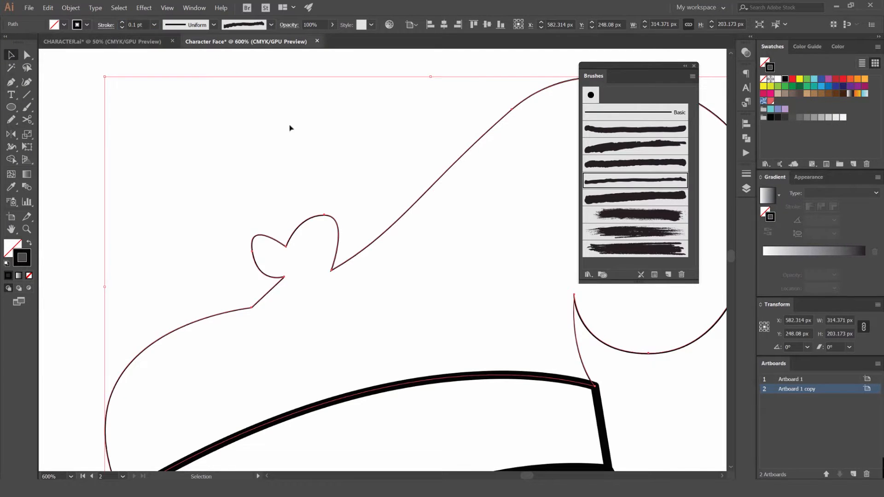
pyautogui.click(254, 99)
pyautogui.scroll(-4, 352, 184)
pyautogui.scroll(3, 377, 187)
pyautogui.hotkey('ctrl', 'z')
pyautogui.hotkey('ctrl', 'z')
# Try a 0.5 pt stroke weight on the brushed hat outline
pyautogui.moveTo(485, 227); pyautogui.dragTo(480, 306)
pyautogui.click(154, 25)
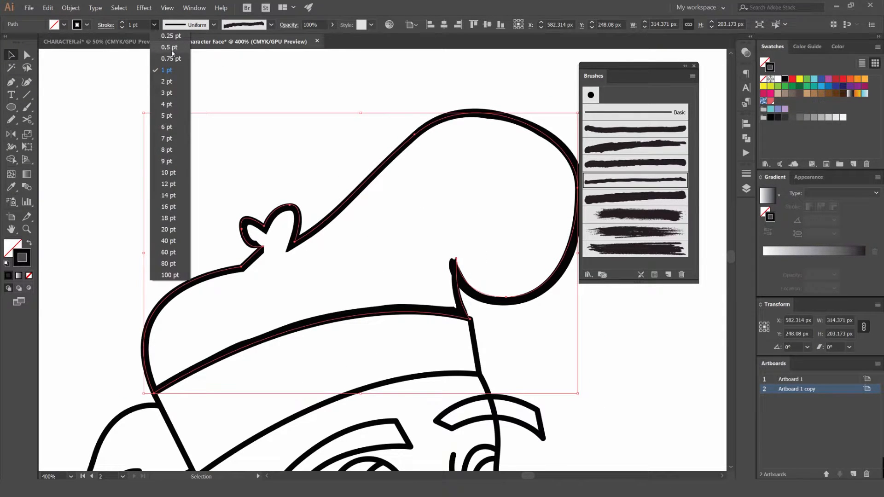
pyautogui.click(174, 49)
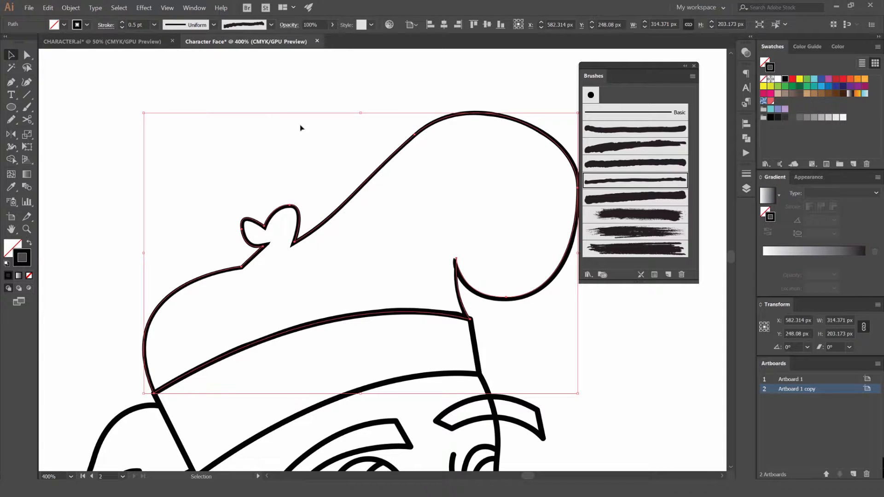
pyautogui.click(302, 130)
pyautogui.moveTo(369, 185); pyautogui.dragTo(286, 120)
# Set the brushed hat outline's stroke weight to 0.75 pt
pyautogui.moveTo(417, 196); pyautogui.dragTo(313, 161)
pyautogui.click(155, 26)
pyautogui.click(170, 59)
pyautogui.click(472, 271)
pyautogui.scroll(-1, 473, 272)
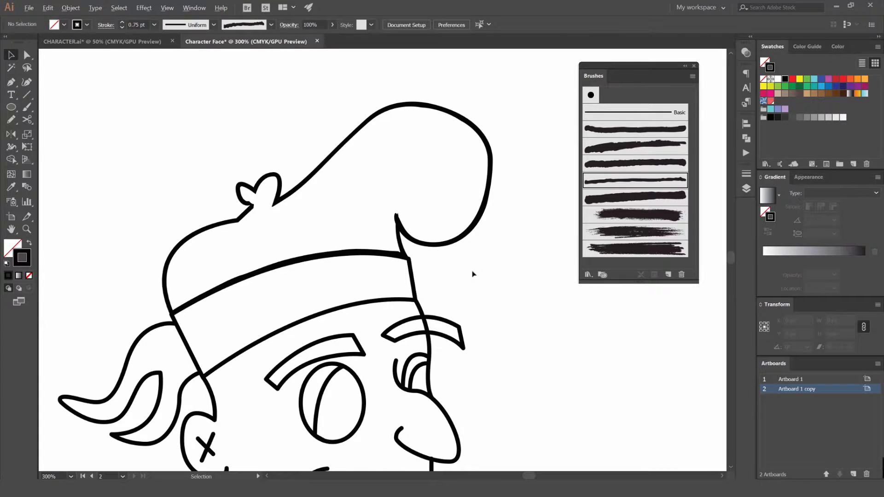
# Apply the thinnest custom art brush to the headband outline and set its stroke weight to 0.75 pt
pyautogui.scroll(1, 459, 258)
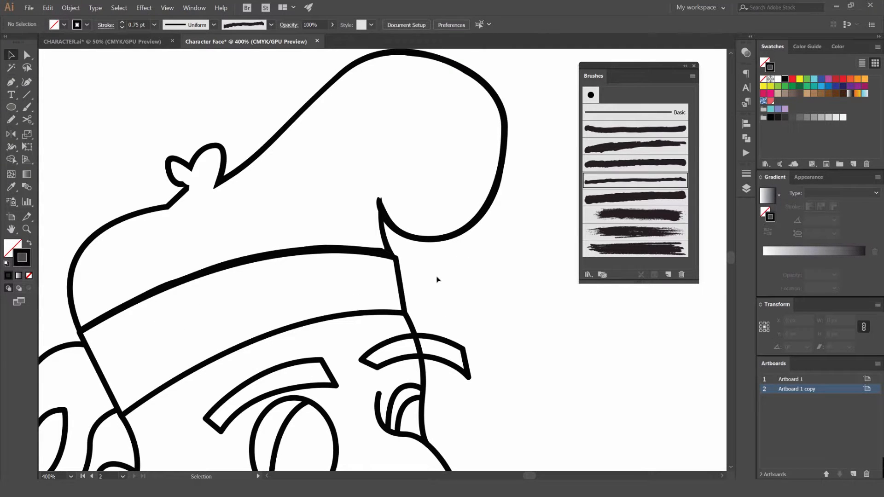
pyautogui.moveTo(437, 278); pyautogui.dragTo(390, 291)
pyautogui.moveTo(284, 160); pyautogui.dragTo(304, 116)
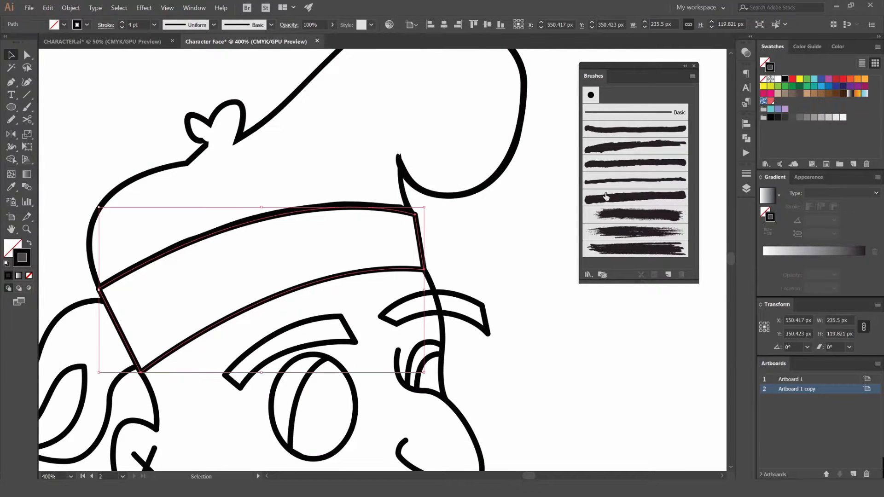
pyautogui.click(604, 183)
pyautogui.click(465, 235)
pyautogui.click(418, 236)
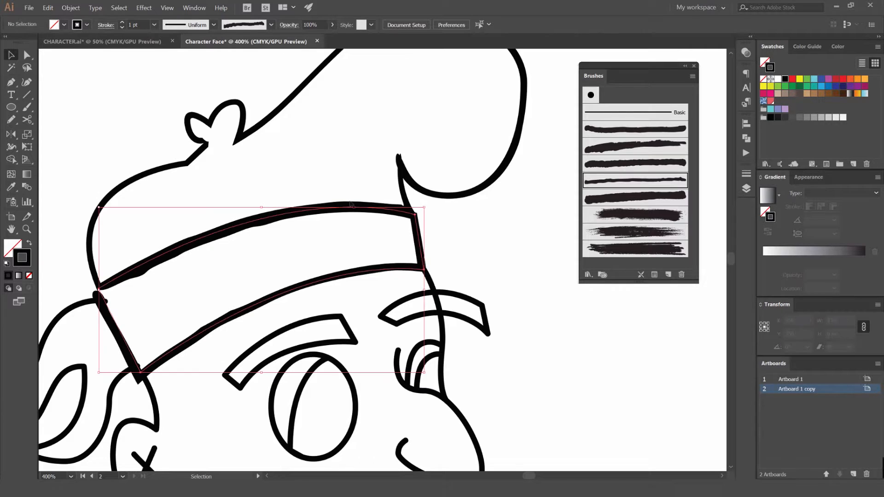
pyautogui.click(155, 24)
pyautogui.click(159, 56)
pyautogui.click(463, 233)
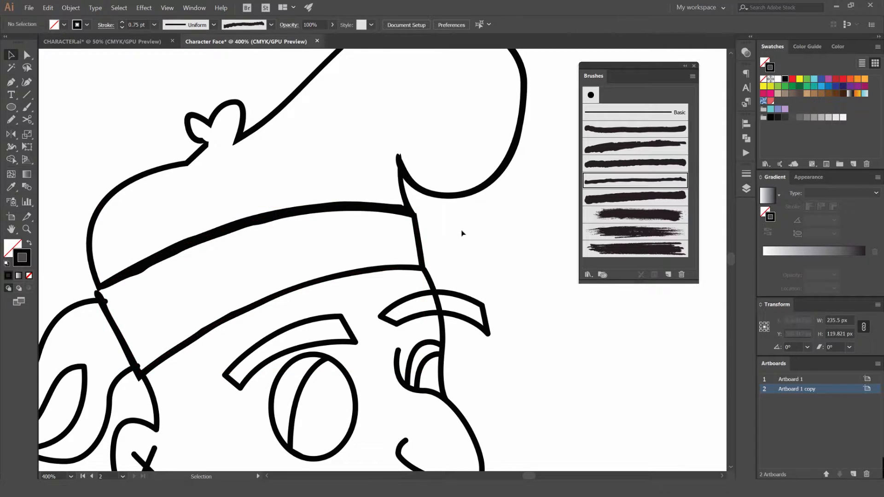
# Apply the thinnest custom art brush to the ear, jaw and chin outline and set its stroke weight to 0.5 pt
pyautogui.keyDown('alt'); pyautogui.scroll(-3, 463, 233); pyautogui.keyUp('alt')
pyautogui.keyDown('alt'); pyautogui.scroll(2, 465, 235); pyautogui.keyUp('alt')
pyautogui.moveTo(424, 233); pyautogui.dragTo(406, 155)
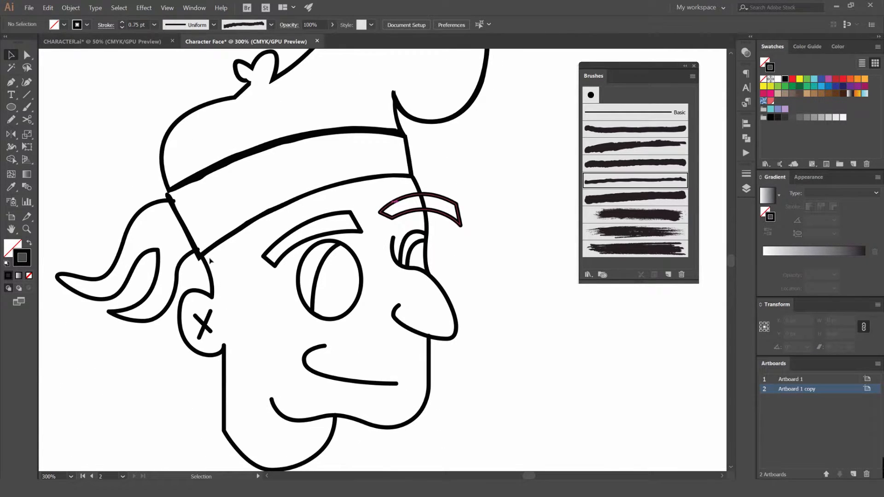
pyautogui.moveTo(209, 235); pyautogui.dragTo(268, 240)
pyautogui.keyDown('alt'); pyautogui.scroll(1, 268, 239); pyautogui.keyUp('alt')
pyautogui.keyDown('alt'); pyautogui.scroll(1, 271, 244); pyautogui.keyUp('alt')
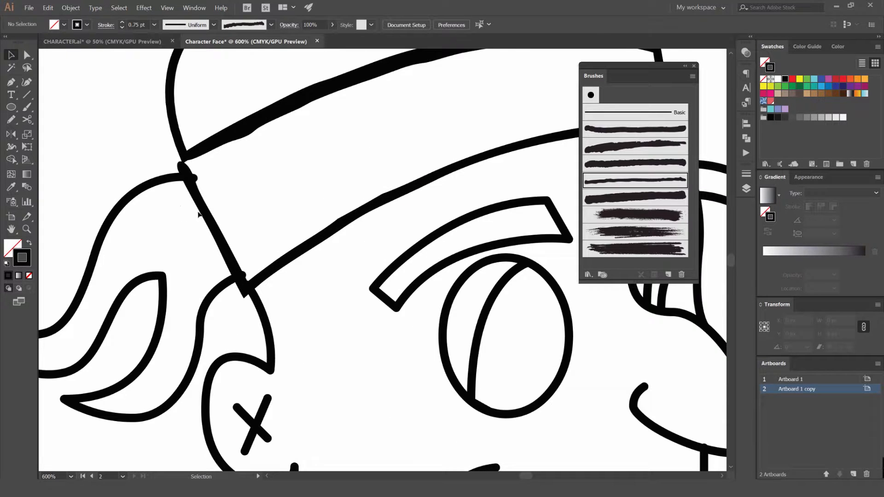
pyautogui.keyDown('alt'); pyautogui.scroll(-1, 435, 256); pyautogui.keyUp('alt')
pyautogui.keyDown('alt'); pyautogui.scroll(-2, 243, 223); pyautogui.keyUp('alt')
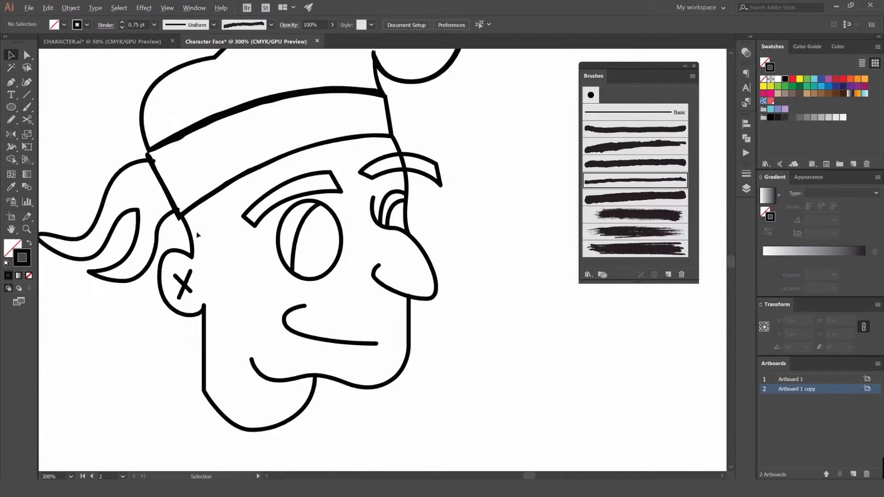
pyautogui.keyDown('alt'); pyautogui.scroll(2, 315, 210); pyautogui.keyUp('alt')
pyautogui.click(314, 210)
pyautogui.click(155, 24)
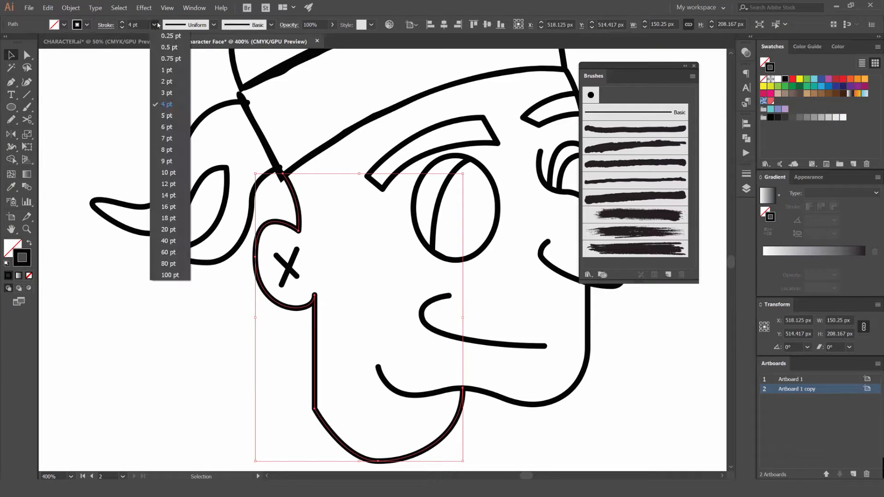
pyautogui.click(184, 69)
pyautogui.click(612, 181)
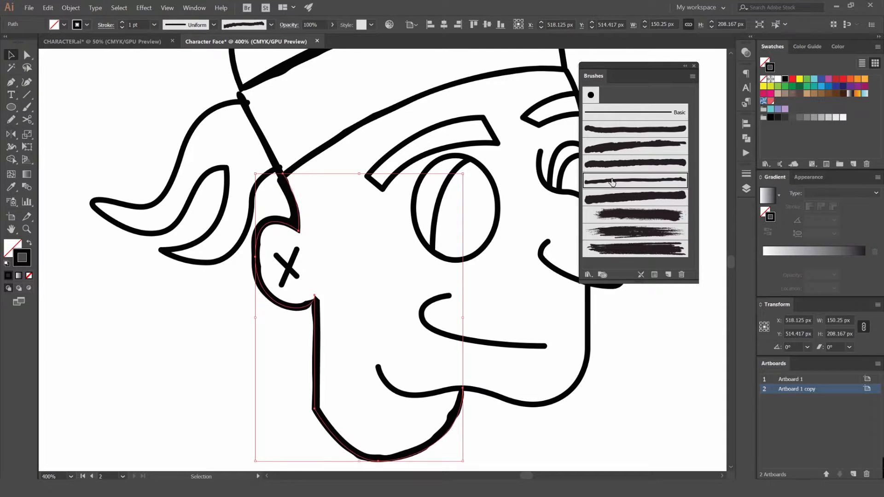
pyautogui.click(154, 25)
pyautogui.click(163, 50)
pyautogui.click(340, 227)
# Apply the thinnest custom art brush to the X mark inside the ear with a 0.75 pt stroke weight
pyautogui.scroll(2, 301, 258)
pyautogui.moveTo(324, 247); pyautogui.dragTo(264, 296)
pyautogui.click(640, 185)
pyautogui.click(154, 25)
pyautogui.click(163, 60)
pyautogui.click(386, 238)
# Apply the thinnest custom art brush to further face outlines, such as the nose, mouth and chin lines
pyautogui.scroll(2, 232, 246)
pyautogui.click(635, 130)
pyautogui.click(456, 220)
pyautogui.scroll(-4, 456, 220)
pyautogui.click(311, 217)
pyautogui.click(635, 181)
pyautogui.scroll(-1, 311, 262)
pyautogui.click(392, 153)
pyautogui.scroll(2, 528, 205)
pyautogui.click(258, 149)
pyautogui.click(636, 181)
# Give the next group of detail lines a 0.5 pt stroke with the thinnest art brush, and reapply that brush to the jaw outline
pyautogui.moveTo(454, 95); pyautogui.dragTo(293, 142)
pyautogui.click(154, 25)
pyautogui.click(163, 50)
pyautogui.click(636, 181)
pyautogui.scroll(-1, 400, 193)
pyautogui.click(354, 268)
pyautogui.click(635, 181)
pyautogui.scroll(-2, 267, 258)
pyautogui.click(251, 262)
pyautogui.click(631, 185)
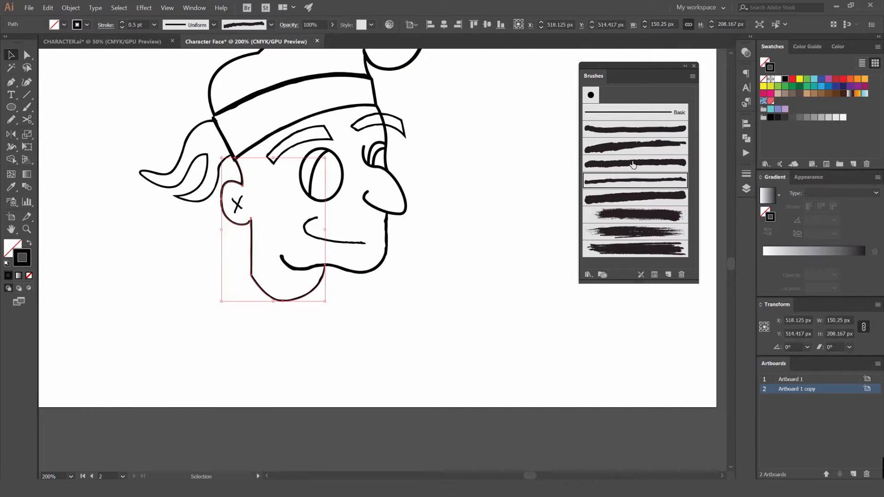
# Apply the thinnest custom art brush to the remaining plain outlines around the eyes and eyebrows
pyautogui.click(465, 251)
pyautogui.scroll(-1, 465, 251)
pyautogui.scroll(2, 407, 200)
pyautogui.scroll(1, 407, 201)
pyautogui.click(323, 222)
pyautogui.click(635, 181)
pyautogui.click(420, 208)
pyautogui.click(636, 181)
pyautogui.click(440, 231)
pyautogui.click(635, 181)
pyautogui.click(370, 202)
pyautogui.click(636, 181)
pyautogui.click(478, 183)
# Examine the brushed linework up close and compare it with the traced sketch on the first artboard
pyautogui.scroll(-3, 478, 183)
pyautogui.scroll(3, 478, 183)
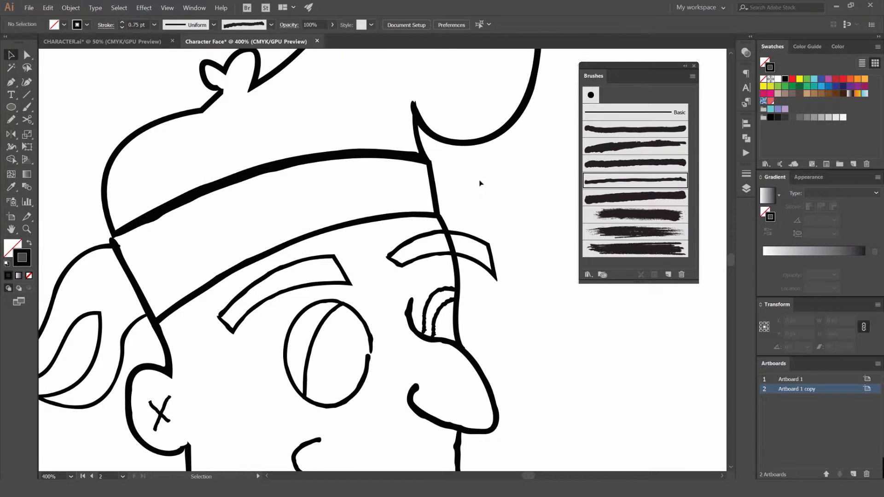
pyautogui.scroll(-3, 479, 184)
pyautogui.scroll(1, 487, 182)
pyautogui.scroll(3, 320, 187)
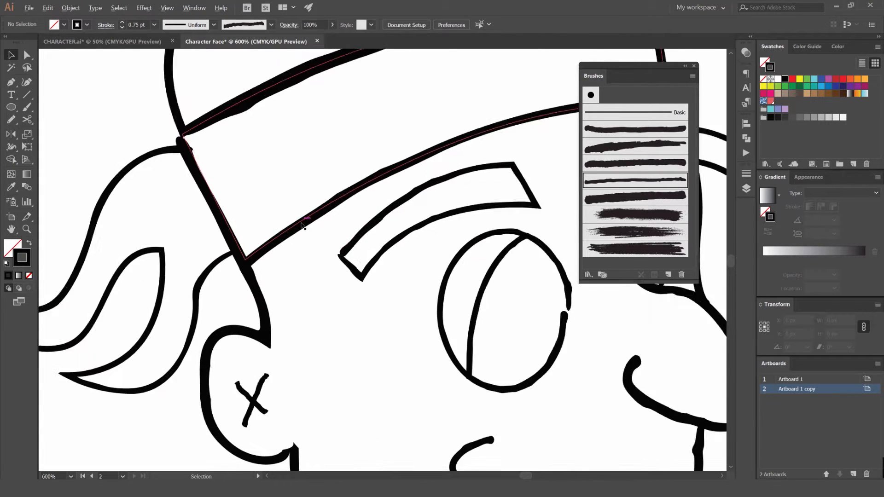
pyautogui.scroll(-2, 320, 186)
pyautogui.scroll(2, 491, 192)
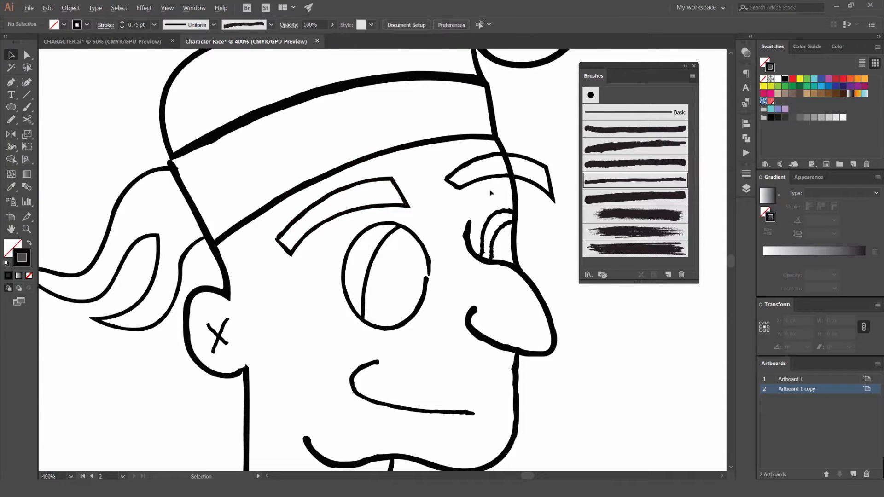
pyautogui.scroll(-3, 535, 201)
pyautogui.hscroll(-5, 543, 158)
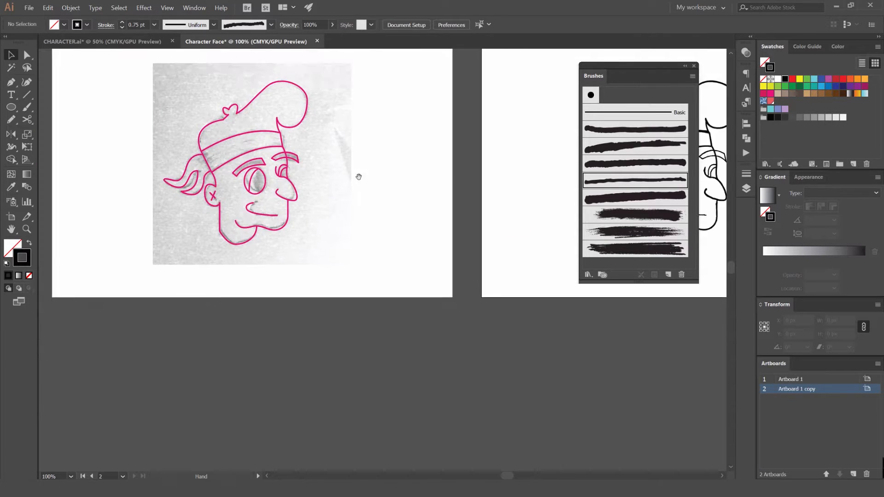
pyautogui.scroll(2, 358, 176)
pyautogui.moveTo(313, 165); pyautogui.dragTo(454, 226)
pyautogui.hscroll(8, 504, 169)
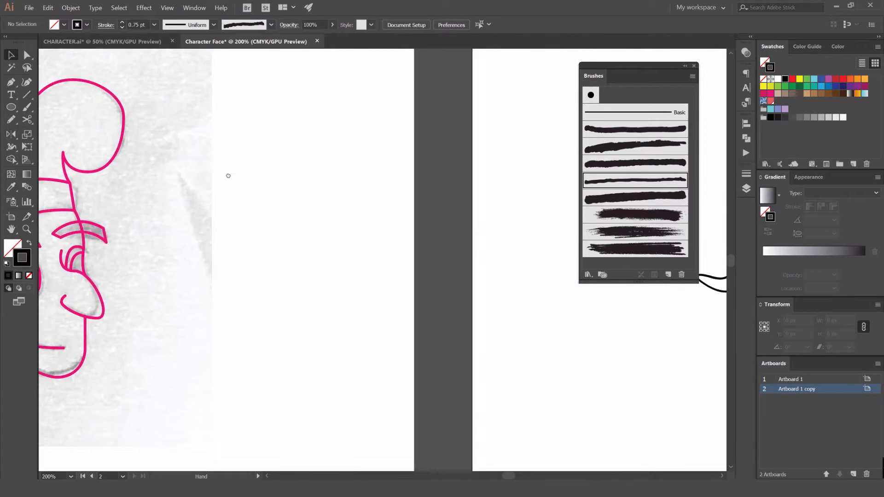
pyautogui.scroll(3, 415, 202)
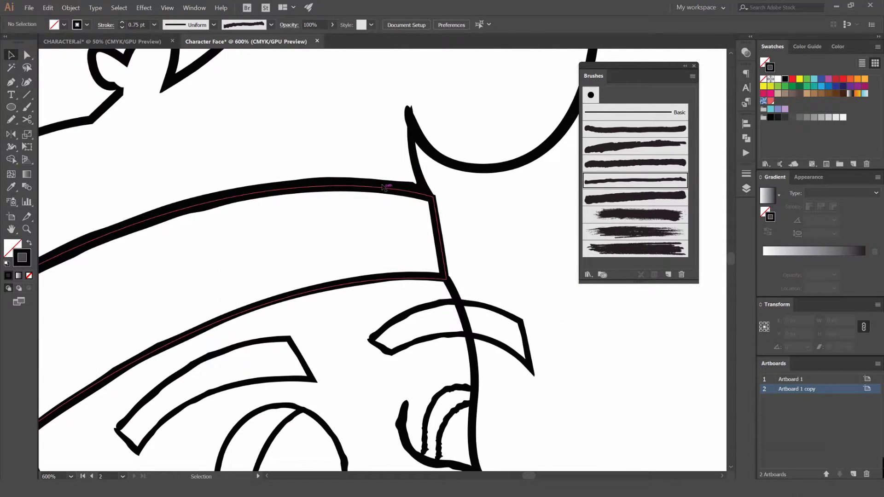
# Try moving the hat outline up away from the headband, and undo the move
pyautogui.moveTo(430, 148); pyautogui.dragTo(425, 119)
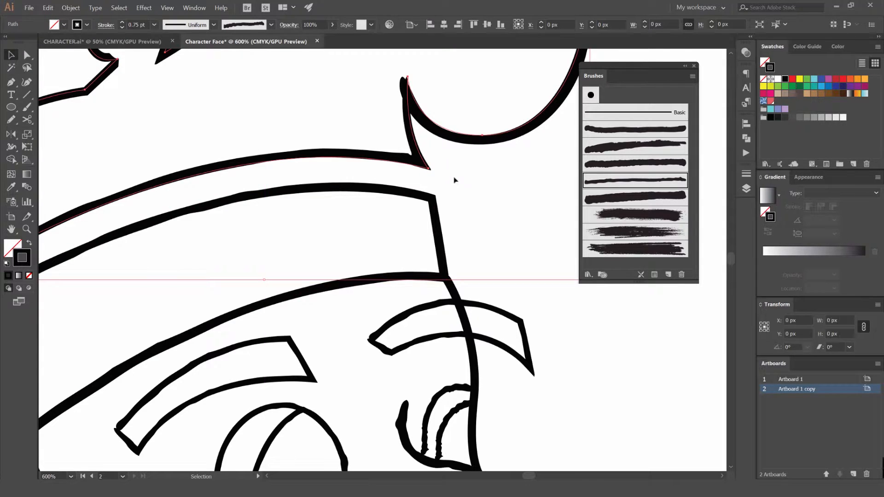
pyautogui.moveTo(438, 173); pyautogui.dragTo(527, 225)
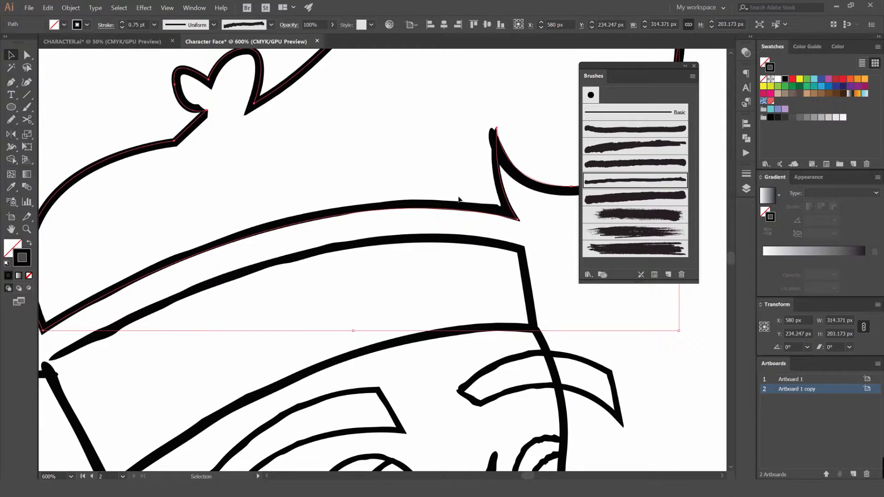
pyautogui.hotkey('ctrl', 'z')
pyautogui.click(397, 132)
# Activate the Width tool for varying the thickness of the brushed face lines
pyautogui.scroll(3, 206, 134)
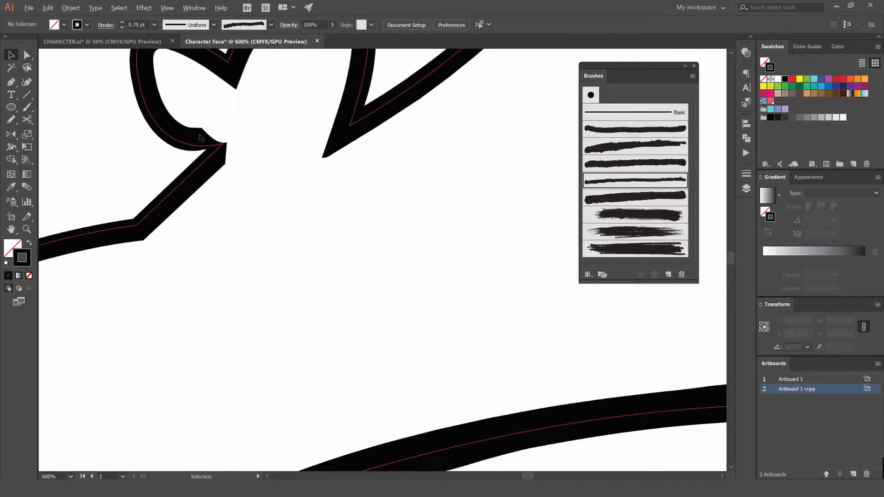
pyautogui.scroll(-5, 215, 141)
pyautogui.scroll(-2, 487, 211)
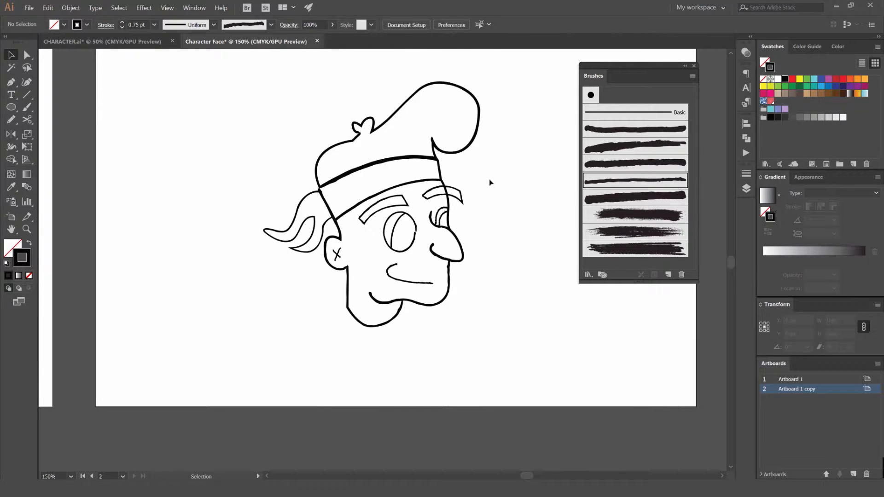
pyautogui.scroll(4, 471, 196)
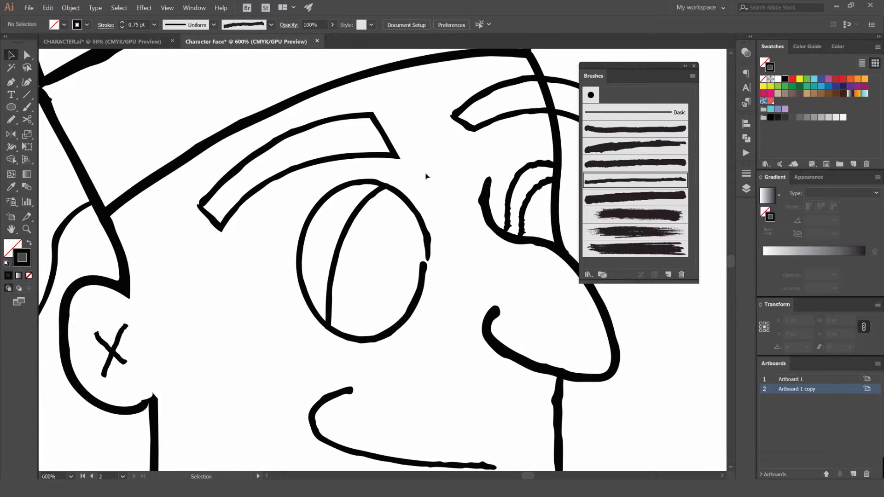
pyautogui.scroll(-3, 426, 176)
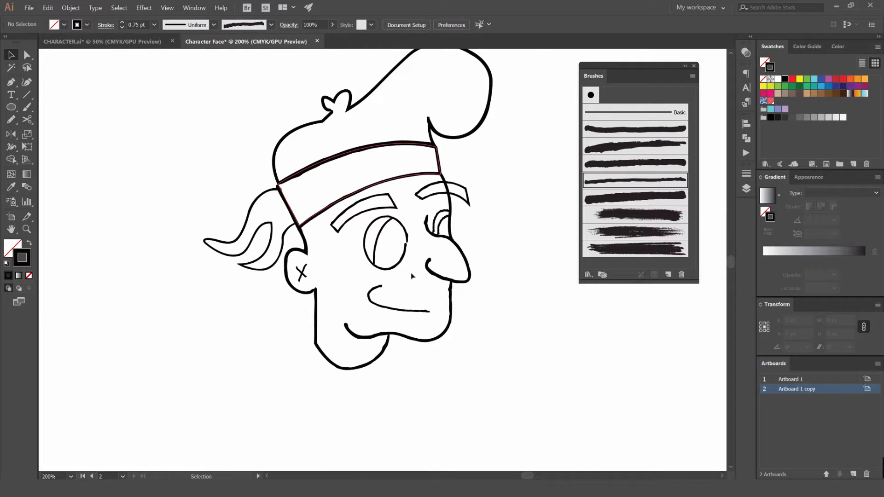
pyautogui.scroll(1, 359, 289)
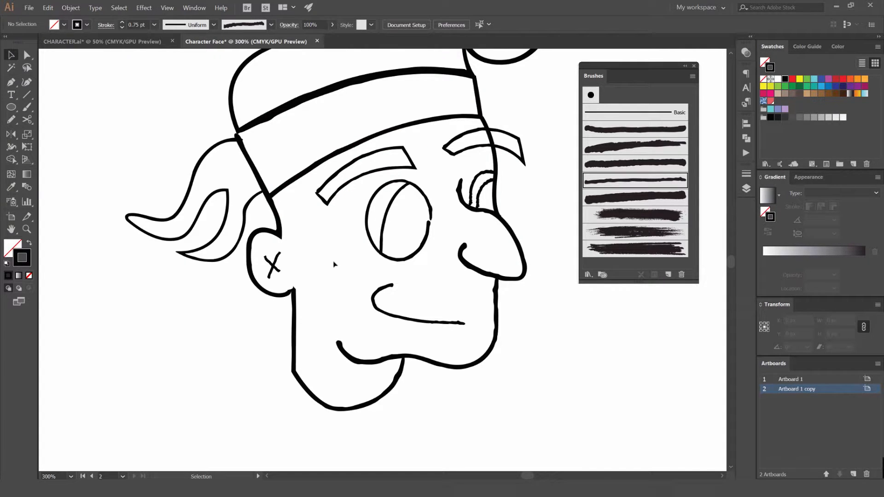
pyautogui.hotkey('shift', 'w')
pyautogui.scroll(2, 314, 224)
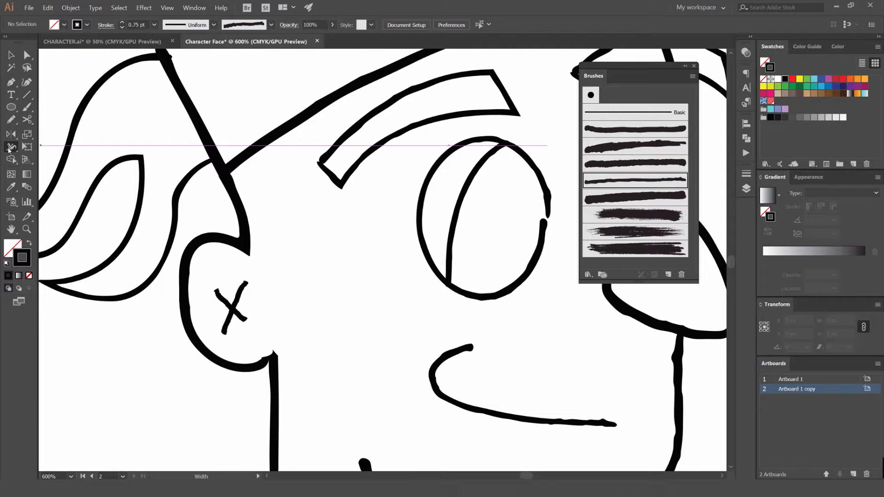
pyautogui.click(11, 147)
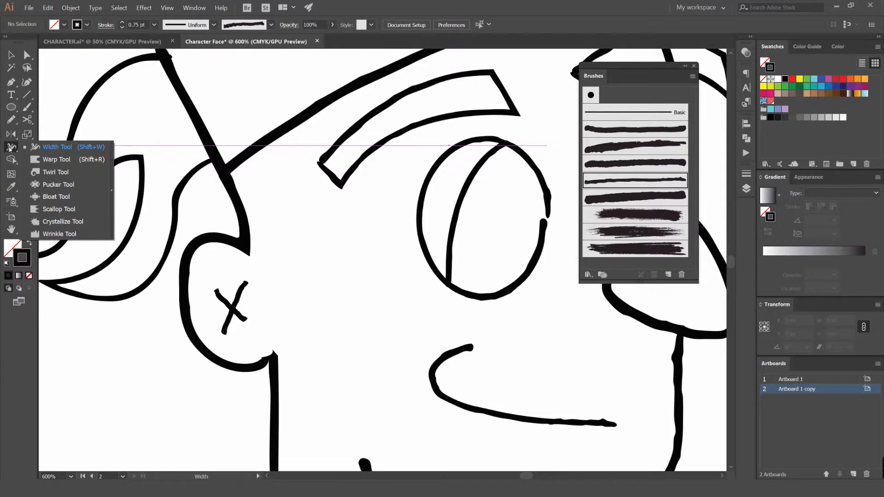
pyautogui.click(10, 148)
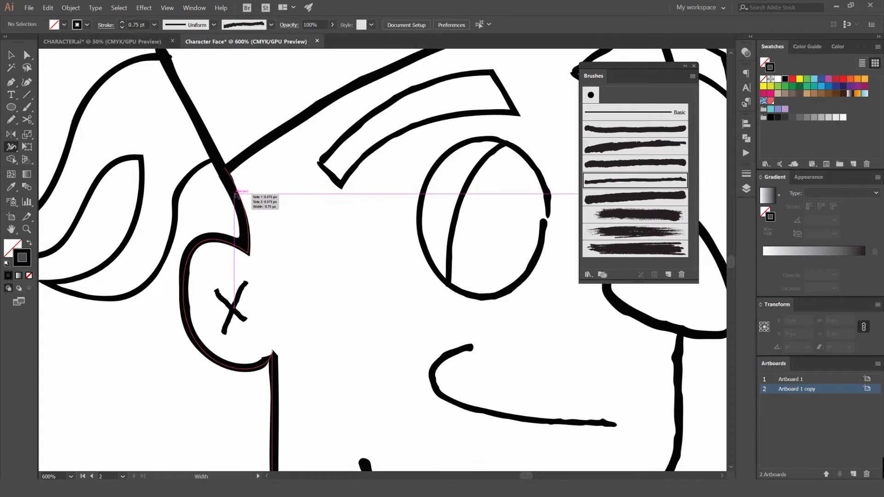
pyautogui.moveTo(449, 120); pyautogui.dragTo(412, 204)
pyautogui.moveTo(411, 318); pyautogui.dragTo(327, 153)
# Try widening the upper end of the mouth line with the Width tool, and undo the change
pyautogui.press('v')
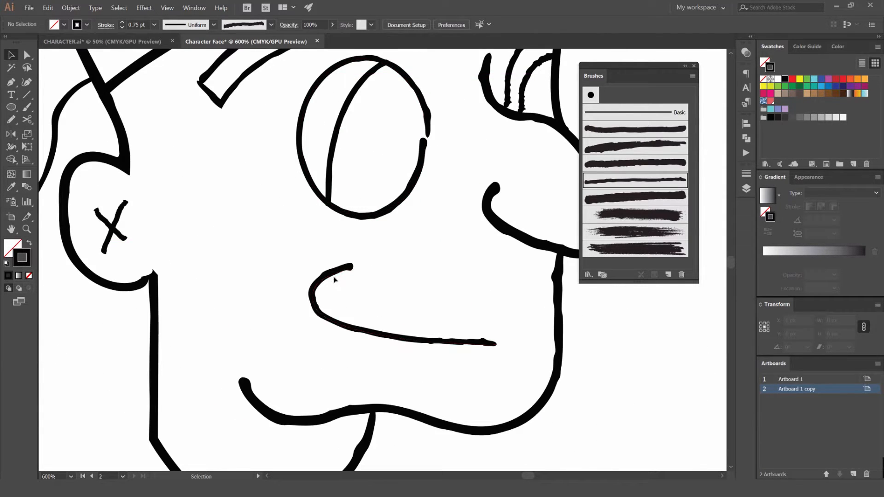
pyautogui.click(334, 276)
pyautogui.scroll(3, 335, 279)
pyautogui.hotkey('shift', 'w')
pyautogui.moveTo(395, 263)
pyautogui.mouseDown()
pyautogui.moveTo(348, 212)
pyautogui.moveTo(353, 270)
pyautogui.mouseUp()
pyautogui.scroll(-2, 358, 264)
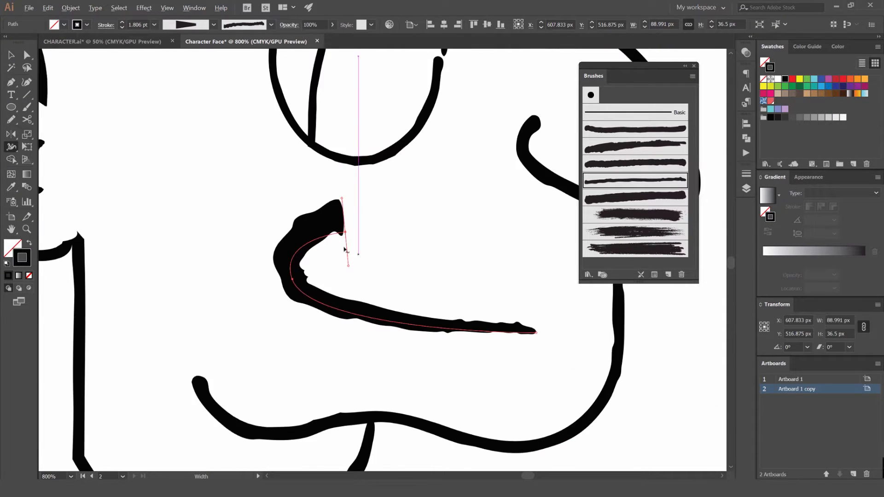
pyautogui.scroll(2, 345, 249)
pyautogui.hotkey('ctrl', 'z')
# Try narrowing the upper end of the mouth line to a fine point, and undo the change
pyautogui.moveTo(352, 216); pyautogui.dragTo(386, 217)
pyautogui.scroll(-2, 386, 217)
pyautogui.scroll(-3, 399, 228)
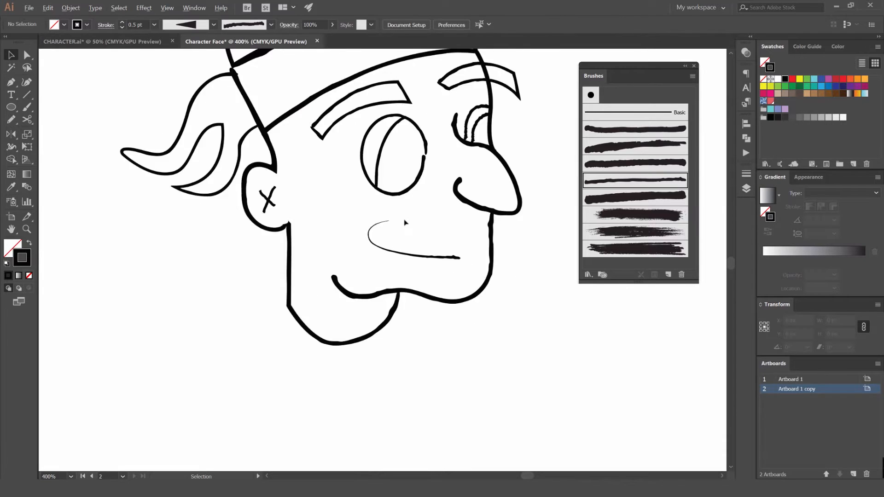
pyautogui.scroll(4, 398, 225)
pyautogui.hotkey('ctrl', 'z')
# Taper the upper end of the mouth line with the Width tool
pyautogui.hotkey('shift', 'w')
pyautogui.moveTo(358, 222); pyautogui.dragTo(312, 253)
pyautogui.press('v')
pyautogui.click(399, 217)
# Fine-tune the mouth line's tapered tip by making its end slightly wider with the Width tool
pyautogui.scroll(-3, 398, 216)
pyautogui.scroll(2, 390, 210)
pyautogui.scroll(1, 390, 209)
pyautogui.hotkey('shift', 'w')
pyautogui.scroll(3, 355, 234)
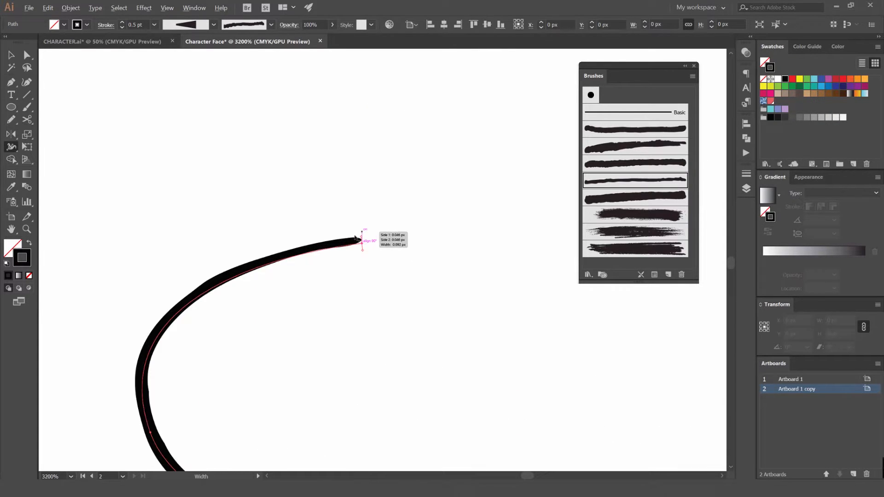
pyautogui.moveTo(362, 238); pyautogui.dragTo(362, 227)
pyautogui.scroll(-8, 366, 230)
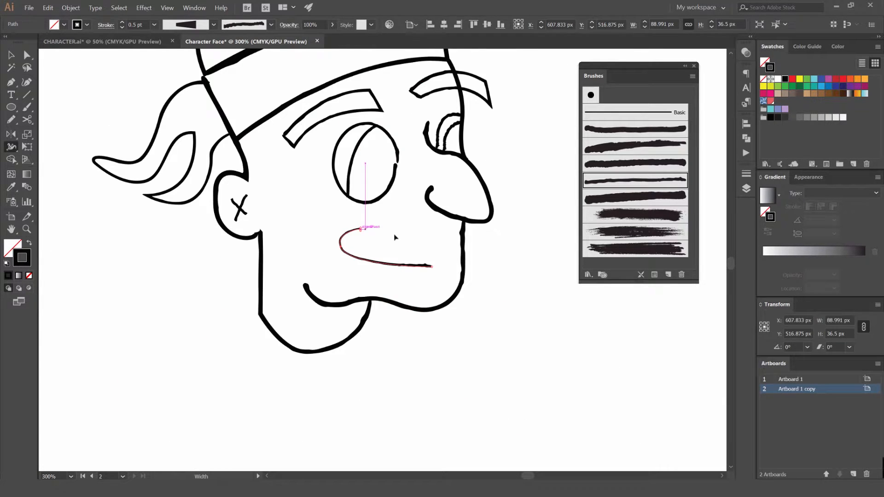
pyautogui.press('v')
pyautogui.click(395, 239)
# Taper the free end of the chin line below the mouth with the Width tool
pyautogui.scroll(3, 296, 299)
pyautogui.click(324, 284)
pyautogui.hotkey('shift', 'w')
pyautogui.moveTo(322, 280)
pyautogui.mouseDown()
pyautogui.moveTo(339, 275)
pyautogui.moveTo(324, 280)
pyautogui.mouseUp()
pyautogui.press('v')
pyautogui.click(346, 272)
pyautogui.hotkey('ctrl', 'z')
pyautogui.scroll(3, 337, 275)
pyautogui.hotkey('shift', 'w')
pyautogui.press('v')
pyautogui.click(337, 271)
# Taper the upper end of the nose outline beside the far eye with the Width tool
pyautogui.scroll(-3, 337, 271)
pyautogui.scroll(-1, 337, 272)
pyautogui.scroll(5, 381, 233)
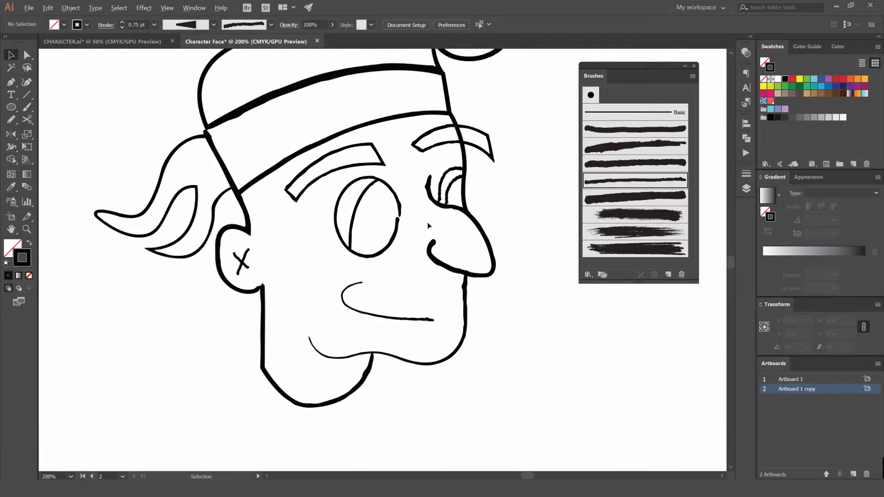
pyautogui.scroll(4, 432, 189)
pyautogui.click(411, 185)
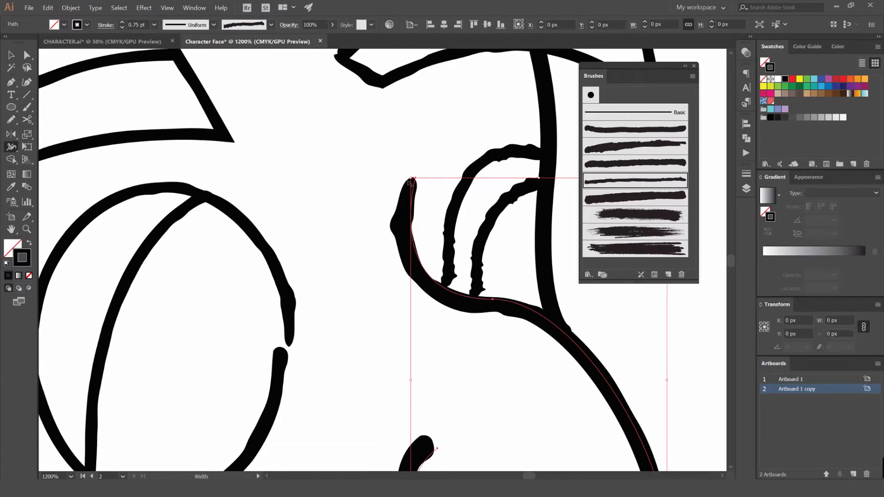
pyautogui.hotkey('shift', 'w')
pyautogui.moveTo(415, 179); pyautogui.dragTo(419, 179)
pyautogui.moveTo(430, 328); pyautogui.dragTo(413, 239)
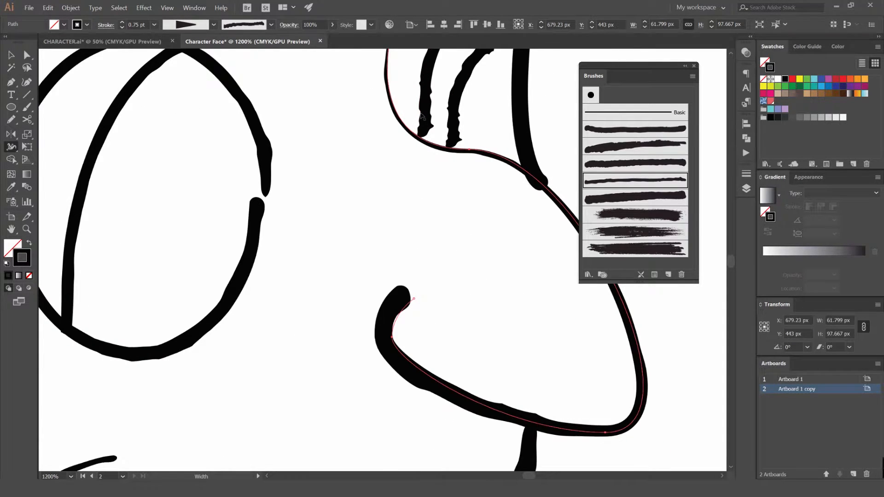
pyautogui.moveTo(417, 117); pyautogui.dragTo(400, 239)
pyautogui.scroll(3, 408, 159)
pyautogui.hotkey('ctrl', 'z')
pyautogui.moveTo(317, 210); pyautogui.dragTo(323, 207)
pyautogui.scroll(-3, 322, 205)
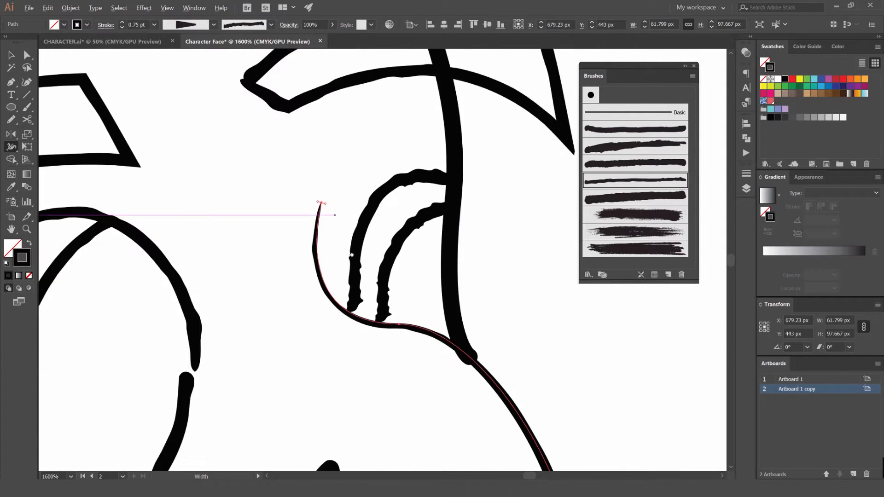
# Try narrowing the nostril end of the nose outline with the Width tool, and undo the change
pyautogui.moveTo(345, 296); pyautogui.dragTo(375, 130)
pyautogui.moveTo(372, 303); pyautogui.dragTo(383, 306)
pyautogui.press('v')
pyautogui.scroll(-3, 423, 296)
pyautogui.click(433, 297)
pyautogui.scroll(3, 421, 302)
pyautogui.hotkey('ctrl', 'z')
pyautogui.hotkey('ctrl', 'z')
pyautogui.scroll(-3, 399, 279)
pyautogui.click(476, 227)
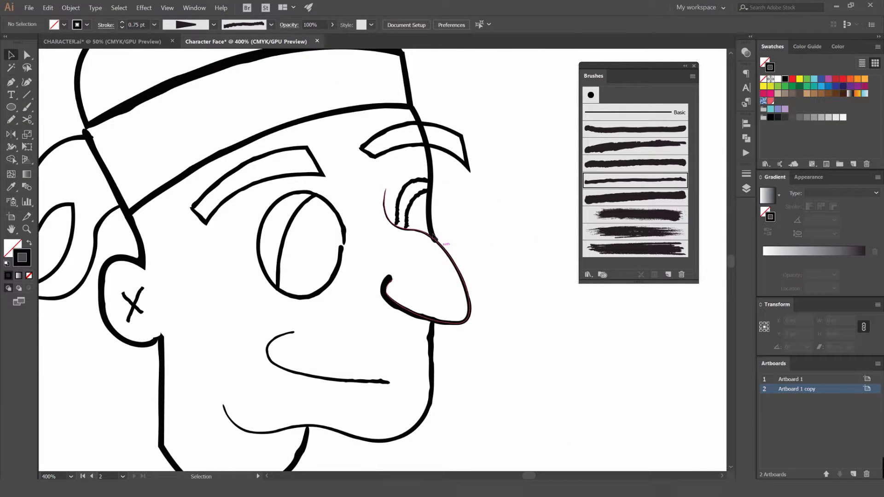
# Thin the curved lines inside the far eye
pyautogui.scroll(3, 413, 188)
pyautogui.click(431, 209)
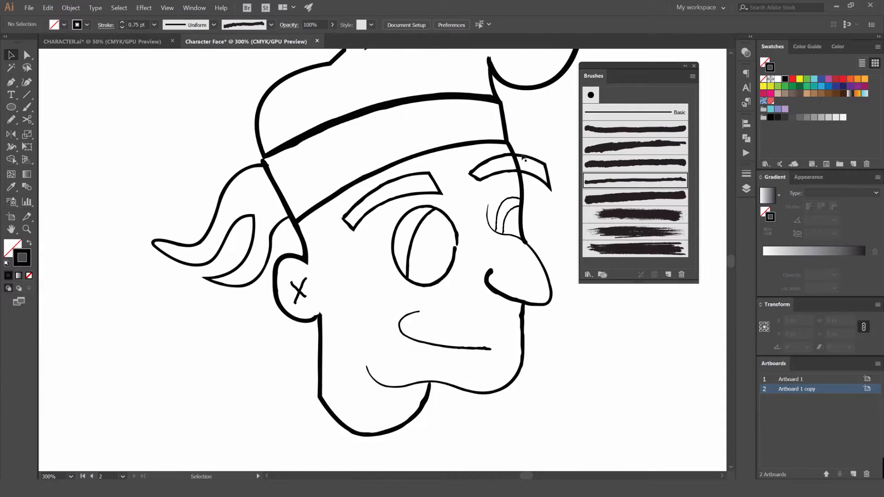
pyautogui.scroll(-2, 525, 159)
pyautogui.scroll(3, 387, 220)
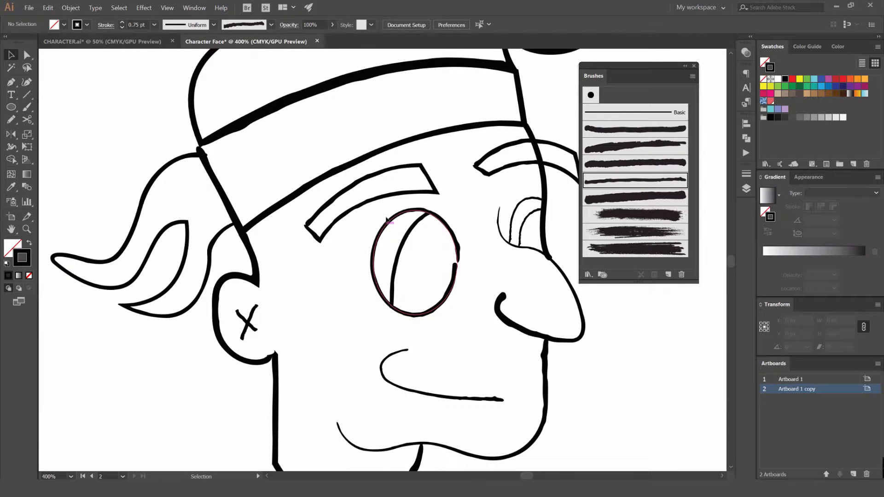
pyautogui.scroll(-3, 265, 280)
pyautogui.scroll(5, 171, 285)
pyautogui.scroll(-5, 224, 287)
pyautogui.moveTo(422, 232); pyautogui.dragTo(484, 197)
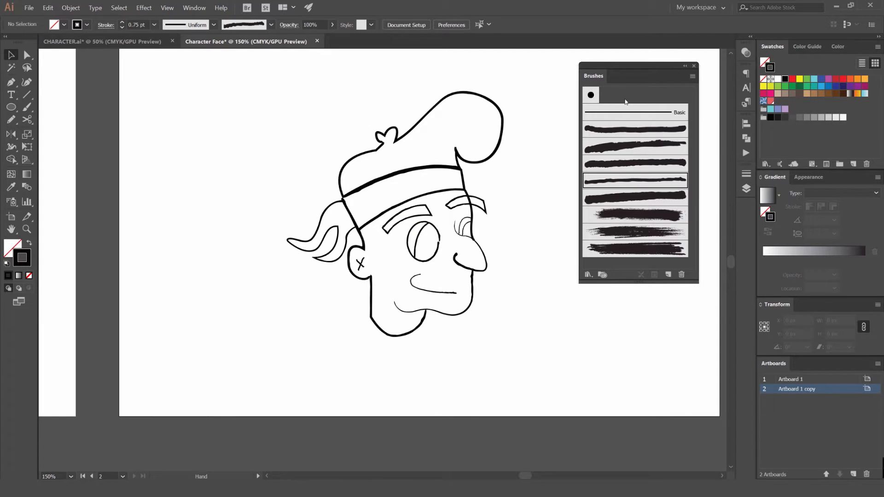
# Put away the brushes and lock the Linework layer
pyautogui.moveTo(523, 97); pyautogui.dragTo(491, 122)
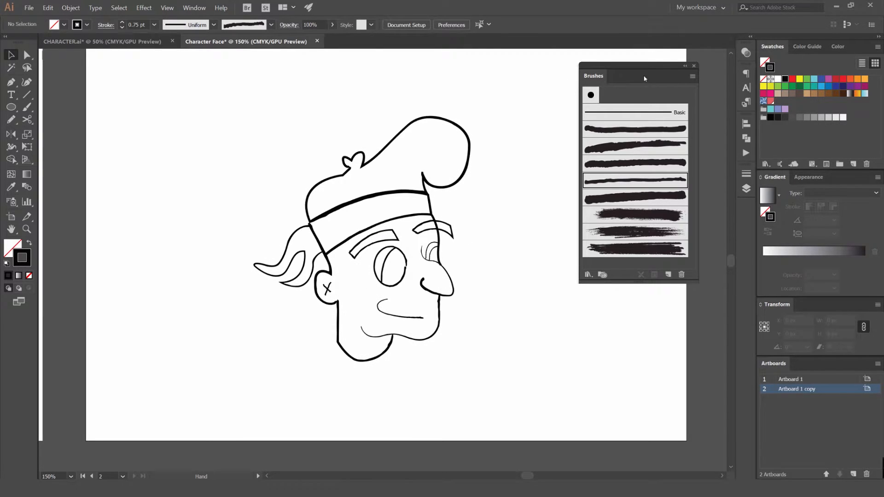
pyautogui.click(694, 66)
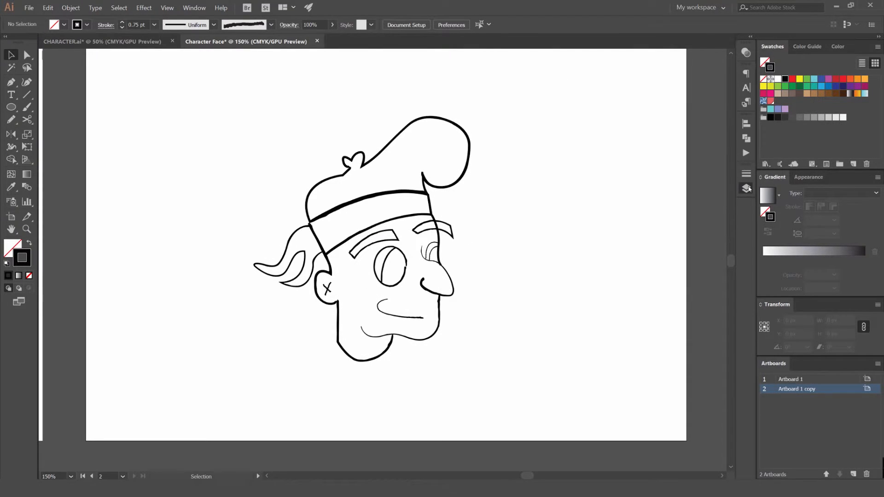
pyautogui.click(746, 189)
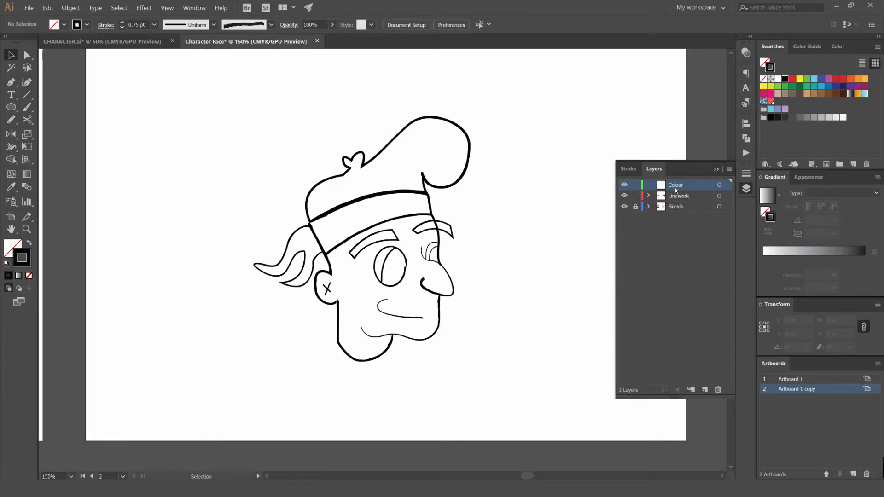
pyautogui.click(609, 184)
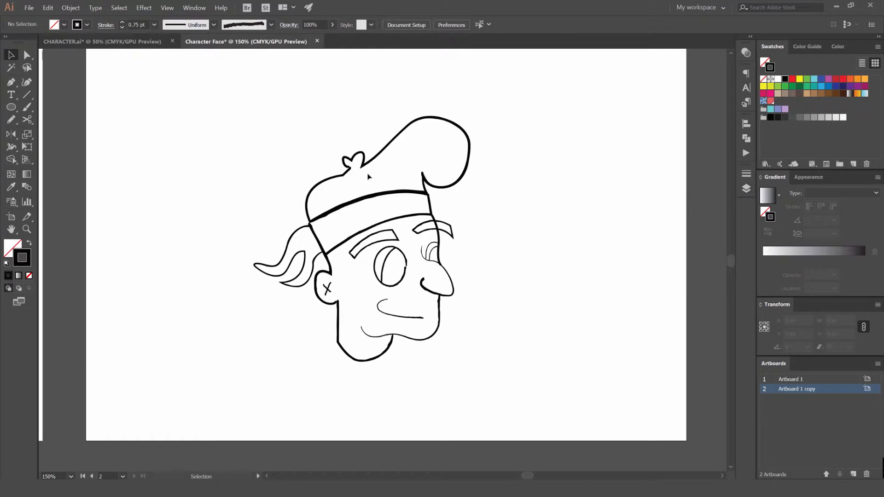
pyautogui.scroll(2, 397, 170)
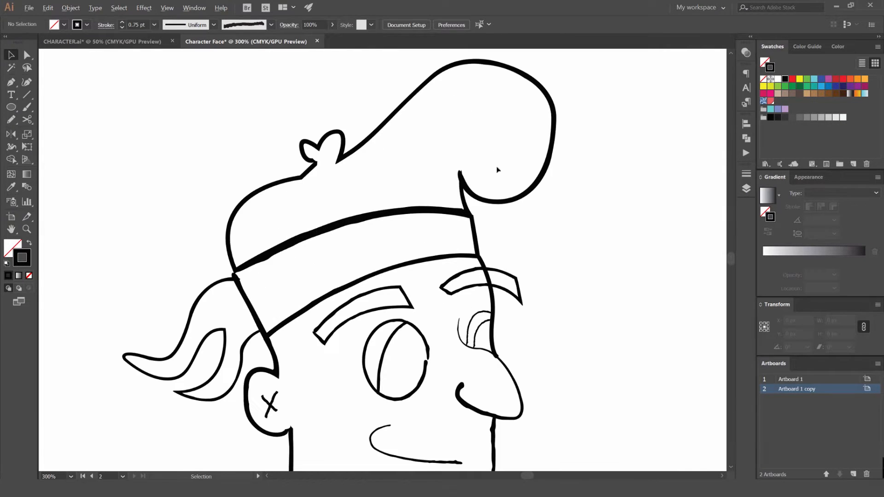
# Move the Colour layer directly beneath the Linework layer and ready the Pen tool
pyautogui.click(746, 189)
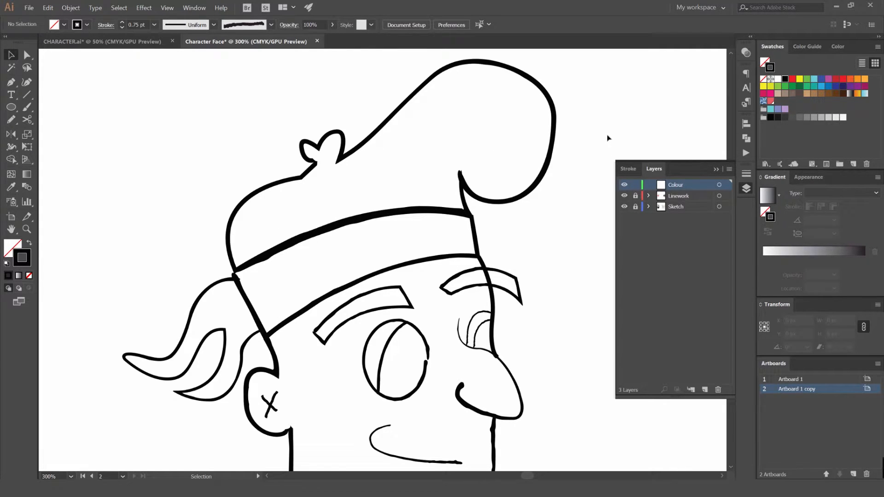
pyautogui.press('p')
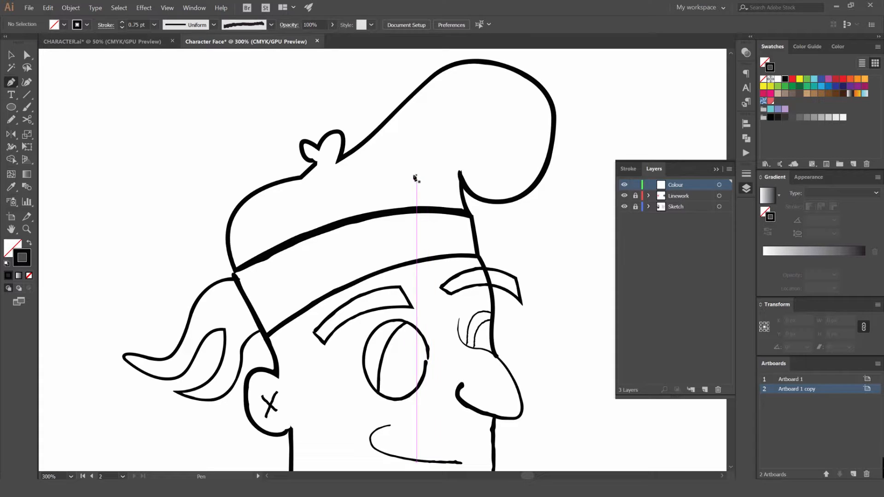
pyautogui.moveTo(689, 188); pyautogui.dragTo(671, 197)
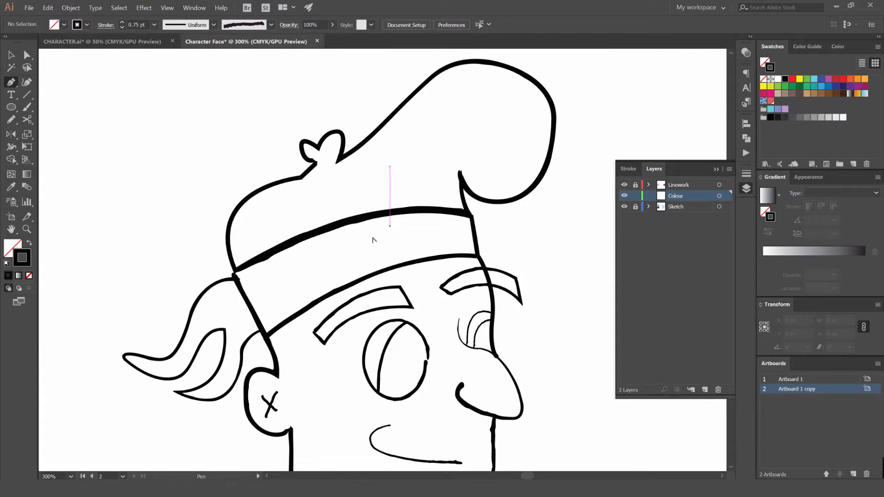
# Start the headband's colour shape with the Pen tool, tracing its back edge down to the lower corner
pyautogui.scroll(-1, 588, 209)
pyautogui.scroll(2, 460, 272)
pyautogui.moveTo(436, 323); pyautogui.dragTo(421, 289)
pyautogui.scroll(3, 211, 202)
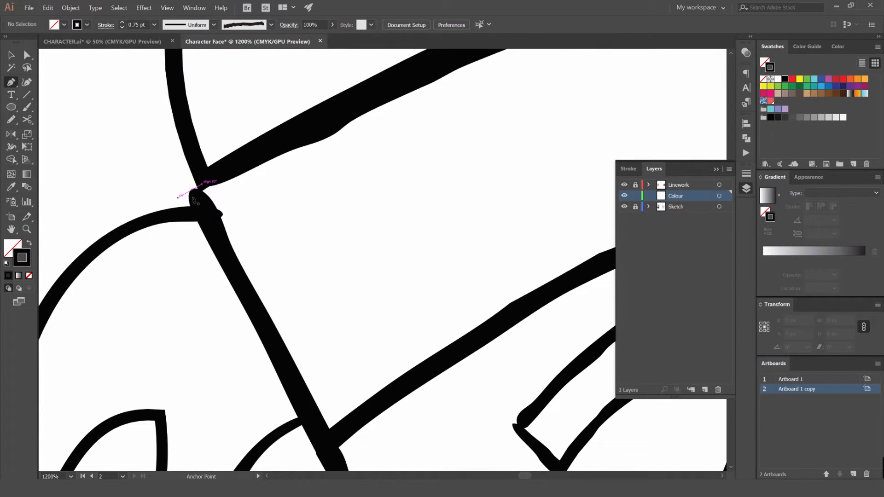
pyautogui.click(202, 185)
pyautogui.click(209, 228)
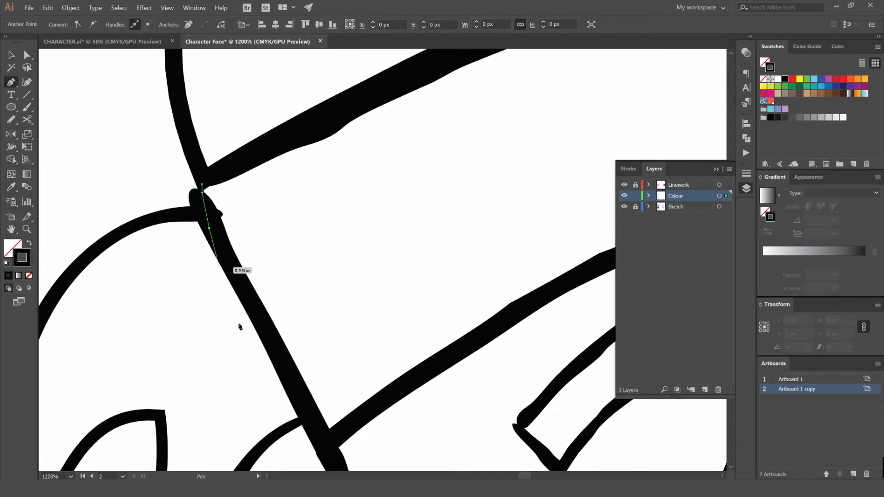
pyautogui.click(436, 367)
# Continue the headband path along its lower edge, keeping the points inside the black line
pyautogui.moveTo(445, 332); pyautogui.dragTo(148, 360)
pyautogui.click(281, 299)
pyautogui.click(384, 256)
pyautogui.moveTo(480, 228); pyautogui.dragTo(270, 306)
pyautogui.click(276, 291)
pyautogui.click(402, 257)
pyautogui.moveTo(413, 252); pyautogui.dragTo(242, 297)
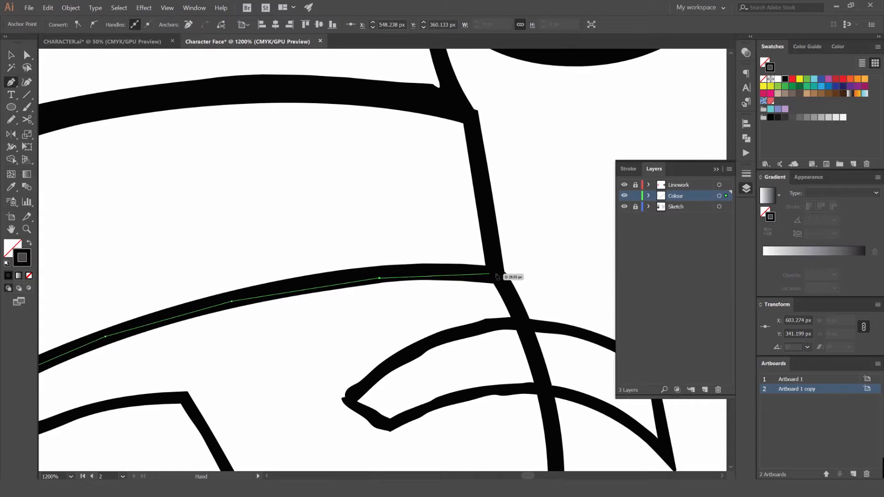
# Trace the headband's front and upper edges and close the path at its starting corner
pyautogui.click(484, 182)
pyautogui.click(471, 118)
pyautogui.click(422, 100)
pyautogui.click(352, 92)
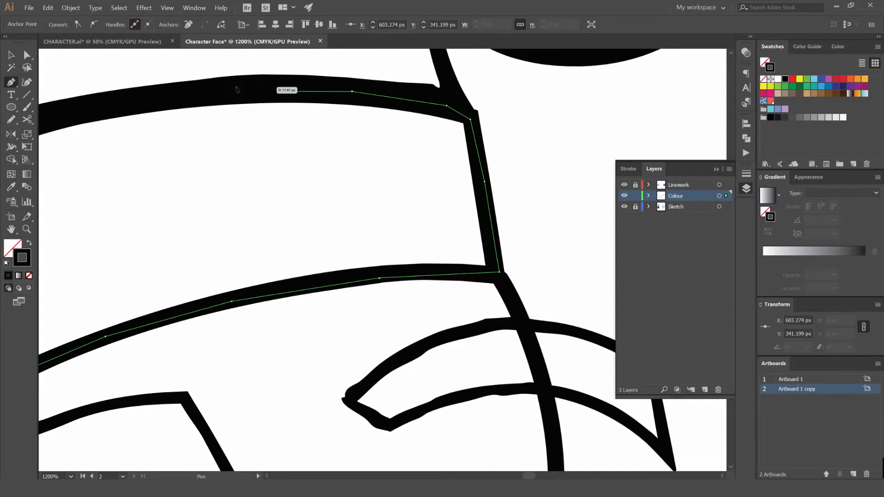
pyautogui.click(132, 102)
pyautogui.moveTo(63, 114); pyautogui.dragTo(417, 120)
pyautogui.click(230, 174)
pyautogui.moveTo(233, 174); pyautogui.dragTo(382, 137)
pyautogui.click(298, 173)
pyautogui.moveTo(299, 172); pyautogui.dragTo(448, 130)
pyautogui.scroll(-1, 448, 129)
pyautogui.moveTo(267, 217); pyautogui.dragTo(216, 250)
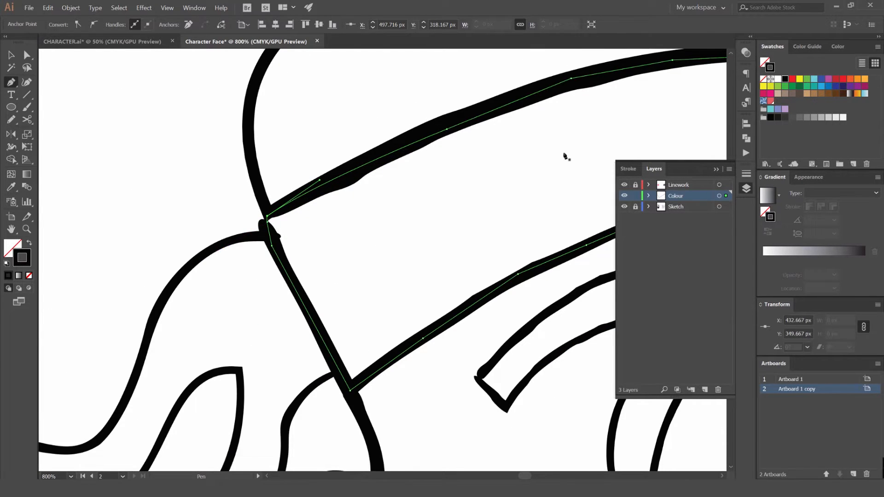
# Fill the headband shape with the red-orange swatch, leave it without a stroke, and deselect it
pyautogui.moveTo(715, 120); pyautogui.dragTo(552, 156)
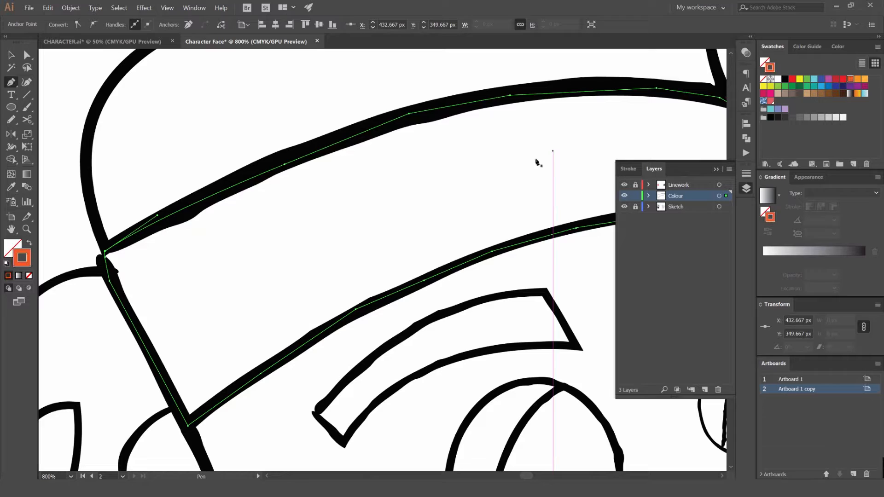
pyautogui.hotkey('shift', 'x')
pyautogui.press('v')
pyautogui.scroll(-5, 513, 165)
pyautogui.click(624, 123)
pyautogui.scroll(3, 437, 209)
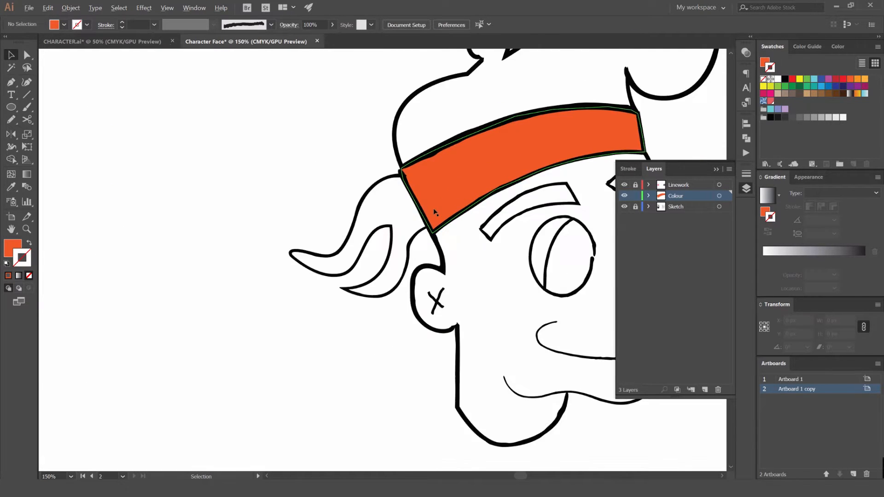
# Examine the edges of the headband fill and the surrounding face linework, and hide the layer list
pyautogui.scroll(1, 354, 198)
pyautogui.moveTo(410, 197); pyautogui.dragTo(306, 190)
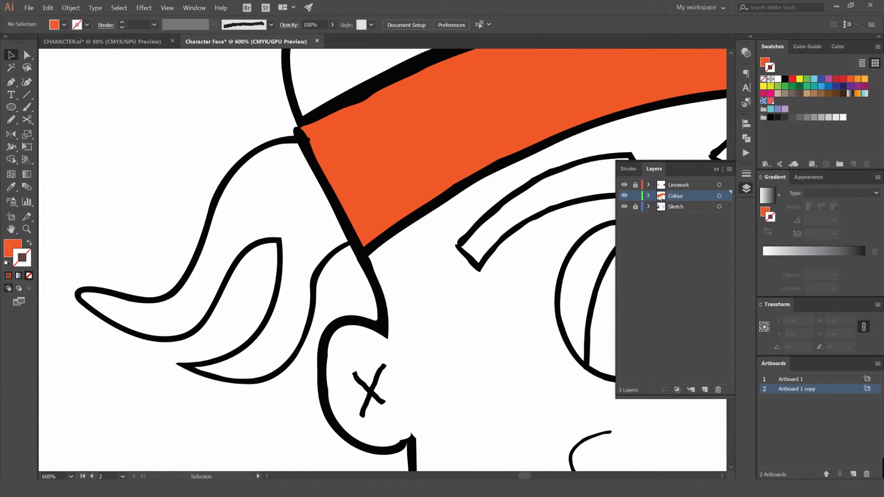
pyautogui.scroll(-2, 388, 187)
pyautogui.click(716, 169)
pyautogui.scroll(2, 503, 235)
pyautogui.moveTo(481, 296); pyautogui.dragTo(502, 148)
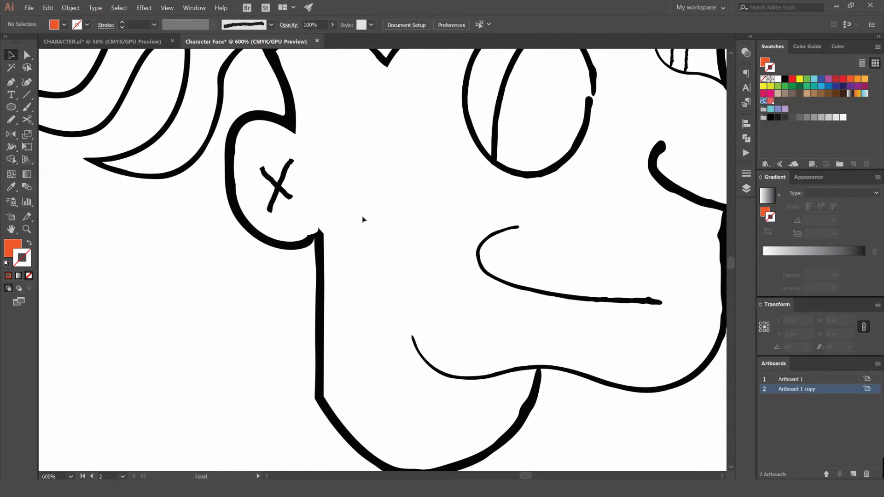
pyautogui.scroll(-5, 299, 129)
# Begin a second Pen shape along the headband's upper line, curving from its back corner to the front corner
pyautogui.scroll(5, 320, 247)
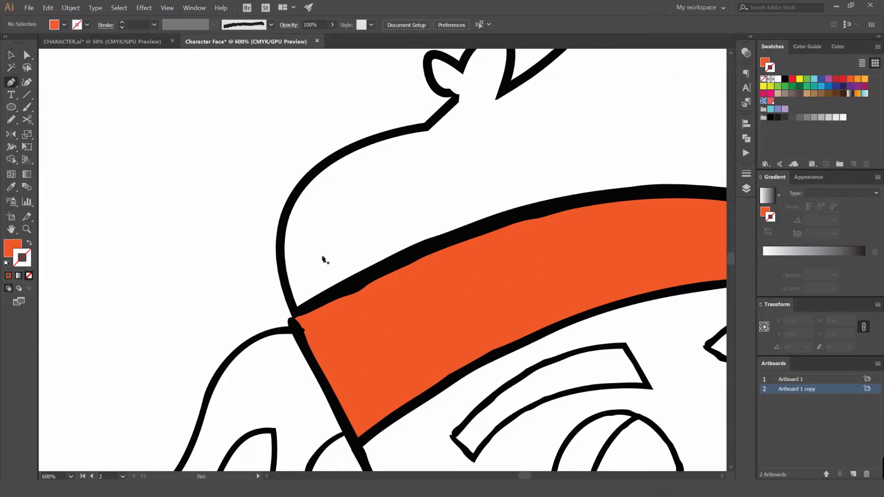
pyautogui.scroll(2, 295, 314)
pyautogui.click(294, 319)
pyautogui.moveTo(542, 202); pyautogui.dragTo(258, 247)
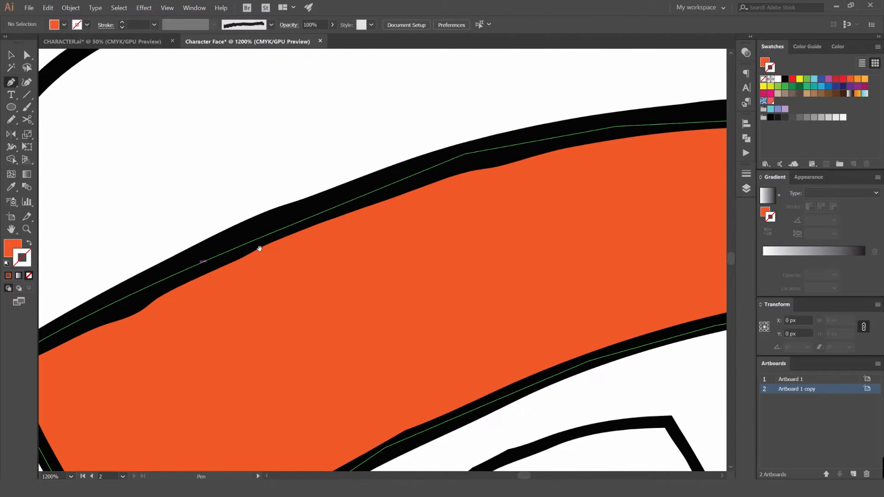
pyautogui.click(419, 181)
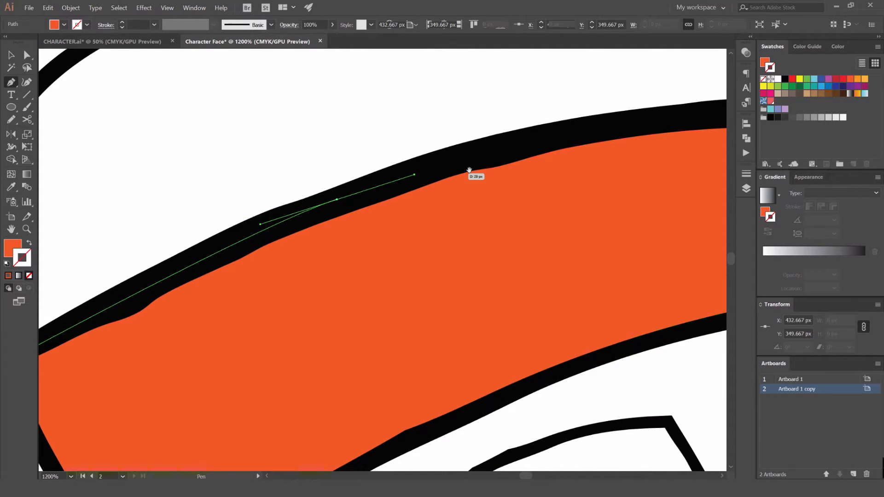
pyautogui.moveTo(510, 168); pyautogui.dragTo(233, 241)
pyautogui.scroll(-1, 440, 191)
pyautogui.moveTo(586, 195); pyautogui.dragTo(682, 211)
pyautogui.click(496, 195)
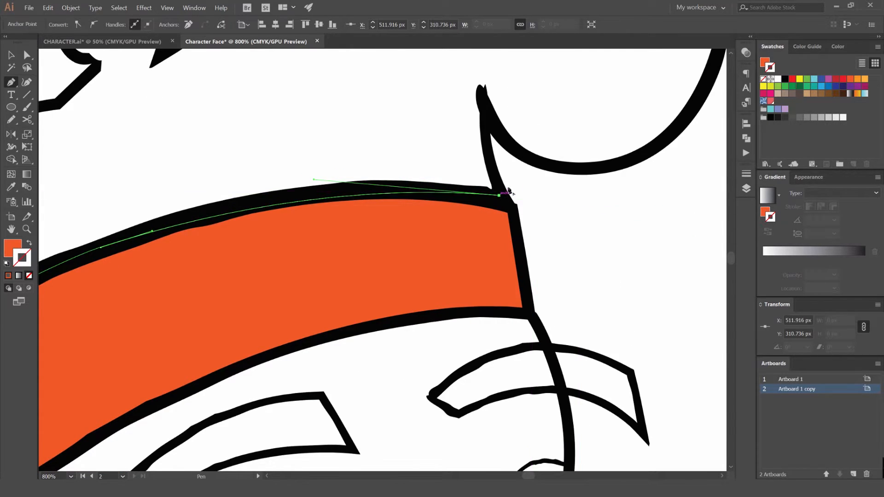
# Carry the path up into the sharp notch above the headband's front and around the underside of the bulge
pyautogui.moveTo(485, 147); pyautogui.dragTo(387, 175)
pyautogui.scroll(1, 387, 175)
pyautogui.moveTo(373, 107); pyautogui.dragTo(375, 74)
pyautogui.click(373, 107)
pyautogui.moveTo(485, 189); pyautogui.dragTo(533, 241)
pyautogui.moveTo(571, 198); pyautogui.dragTo(397, 274)
# Trace the outer side and rounded top of the bulge and start down the long slope behind it
pyautogui.scroll(-1, 396, 274)
pyautogui.moveTo(449, 181); pyautogui.dragTo(493, 256)
pyautogui.moveTo(270, 96); pyautogui.dragTo(144, 64)
pyautogui.click(404, 96)
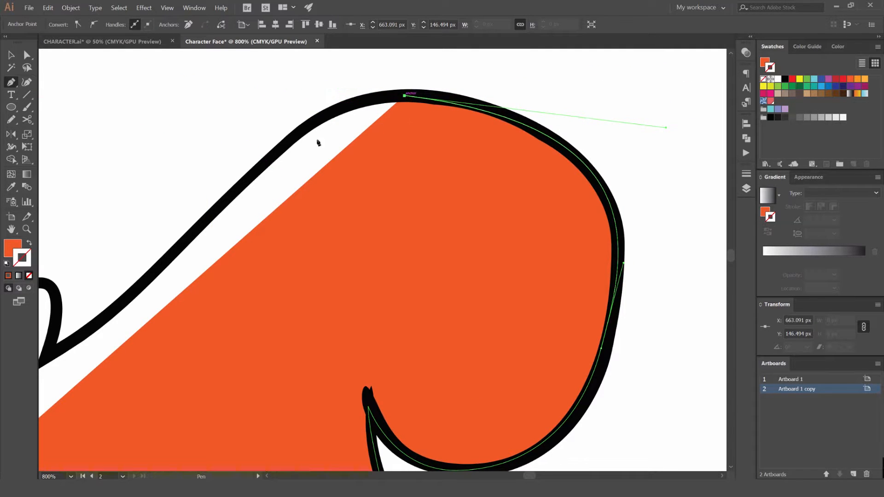
pyautogui.moveTo(235, 211); pyautogui.dragTo(386, 131)
pyautogui.moveTo(369, 166); pyautogui.dragTo(264, 244)
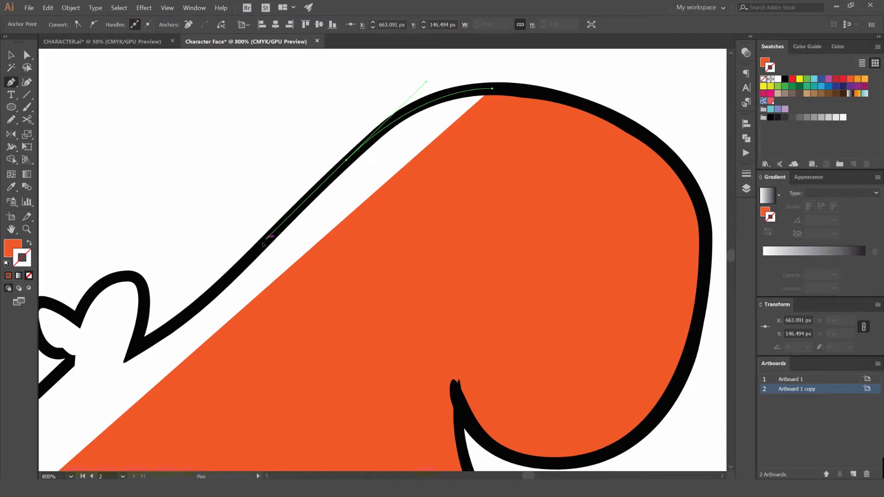
# Finish tracing the slope and follow both lobes of the small tuft with curved Pen segments
pyautogui.moveTo(162, 341); pyautogui.dragTo(269, 235)
pyautogui.moveTo(320, 137); pyautogui.dragTo(281, 166)
pyautogui.click(268, 177)
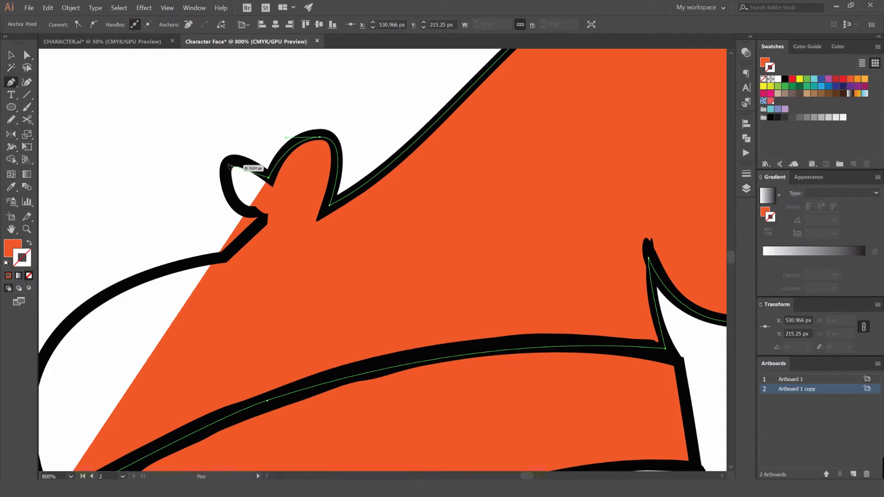
pyautogui.moveTo(224, 164); pyautogui.dragTo(229, 183)
pyautogui.moveTo(251, 214); pyautogui.dragTo(263, 221)
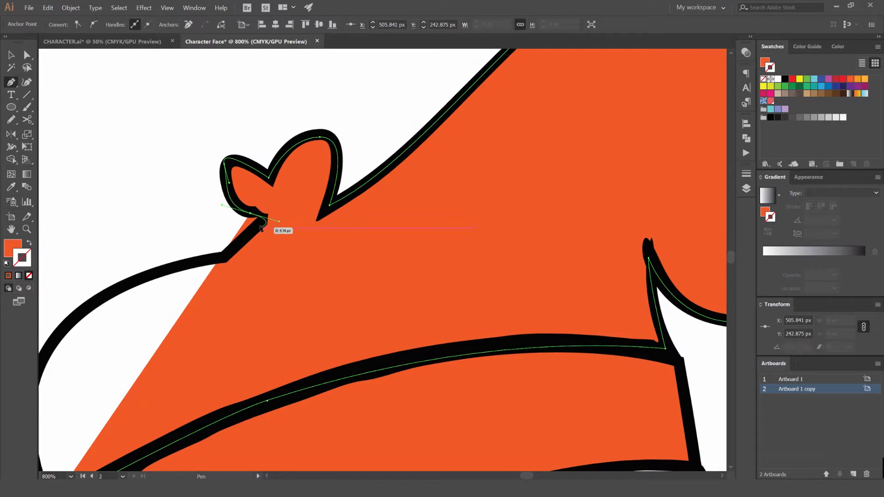
# Trace the rounded back edge below the tuft and close the path at the headband's back corner
pyautogui.click(225, 256)
pyautogui.moveTo(105, 314); pyautogui.dragTo(352, 164)
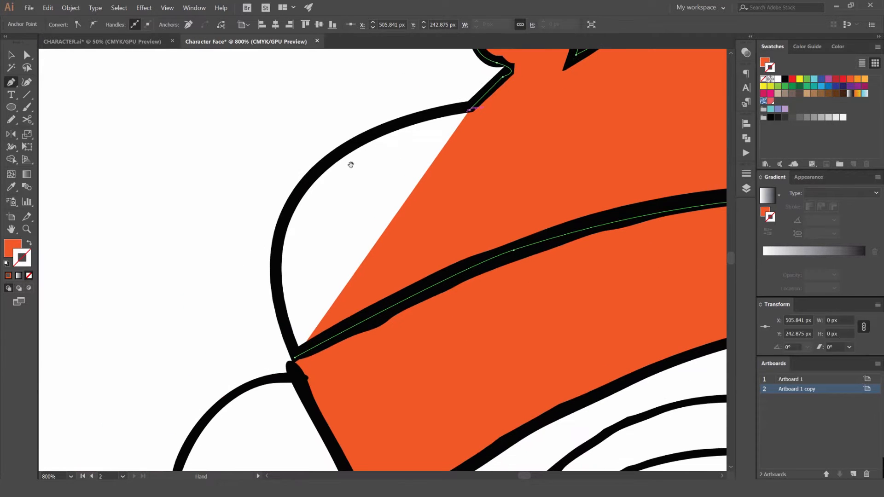
pyautogui.moveTo(295, 358); pyautogui.dragTo(323, 433)
# Fill the closed shape above the headband with the light orange swatch and no stroke
pyautogui.press('v')
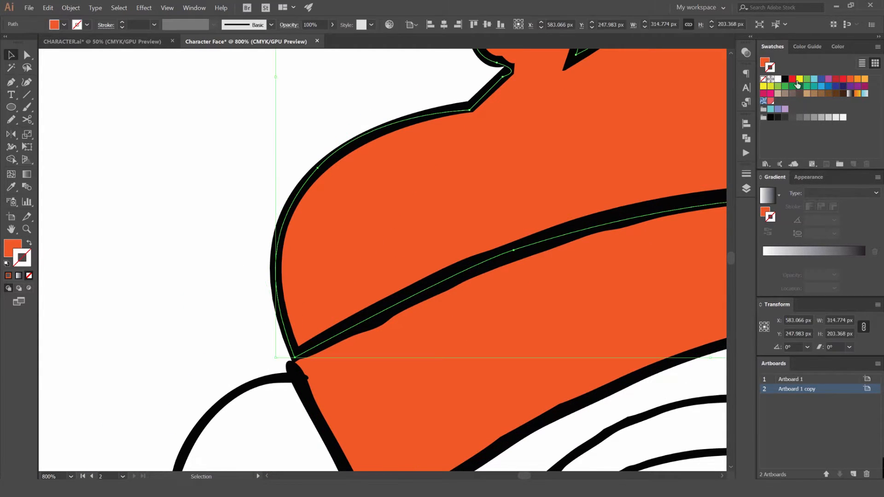
pyautogui.click(857, 80)
pyautogui.hotkey('shift', 'x')
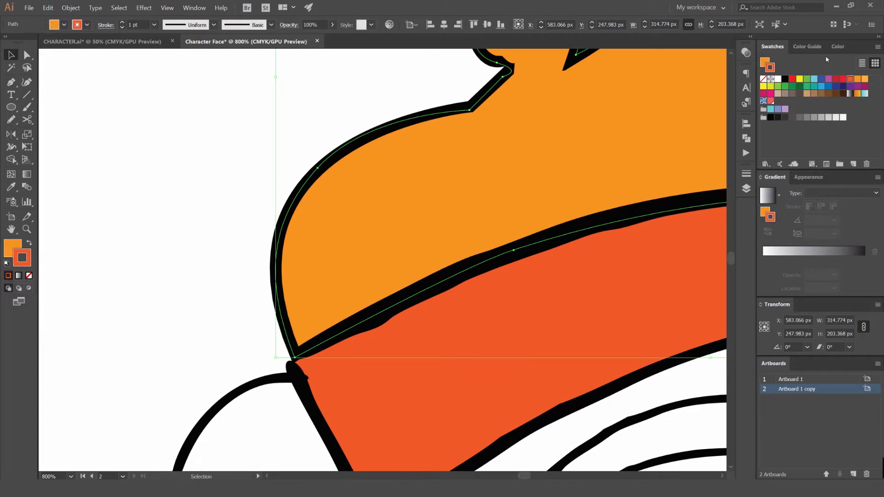
pyautogui.press('/')
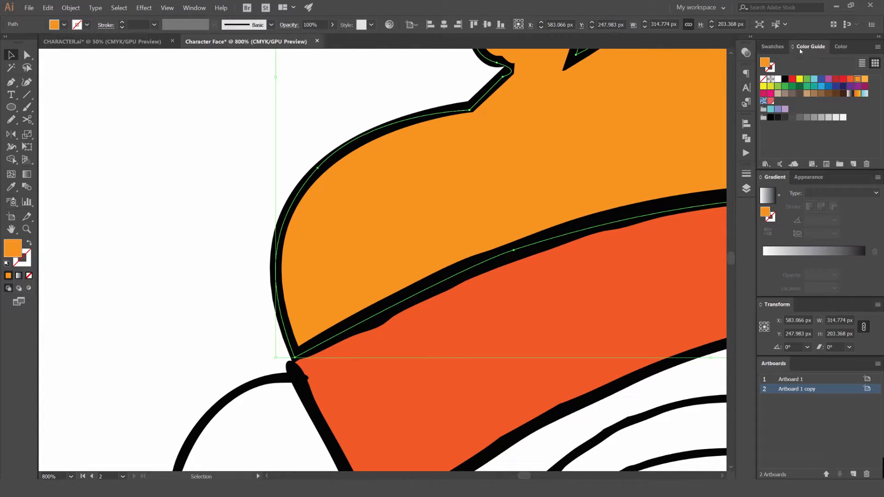
# Adjust the upper shape's fill to 21% magenta and 72% yellow, and deselect it
pyautogui.click(840, 47)
pyautogui.moveTo(814, 79); pyautogui.dragTo(805, 79)
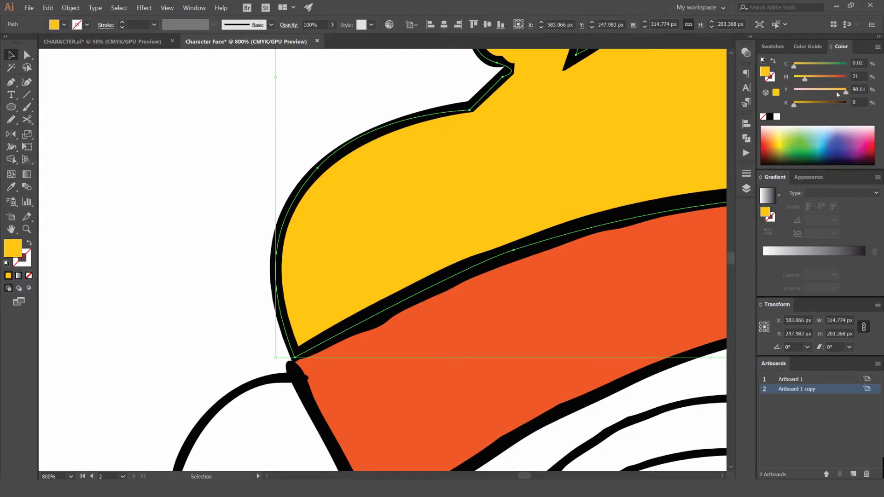
pyautogui.scroll(-3, 364, 113)
pyautogui.moveTo(835, 92); pyautogui.dragTo(825, 95)
pyautogui.hotkey('ctrl', 'alt', '0')
pyautogui.scroll(5, 480, 130)
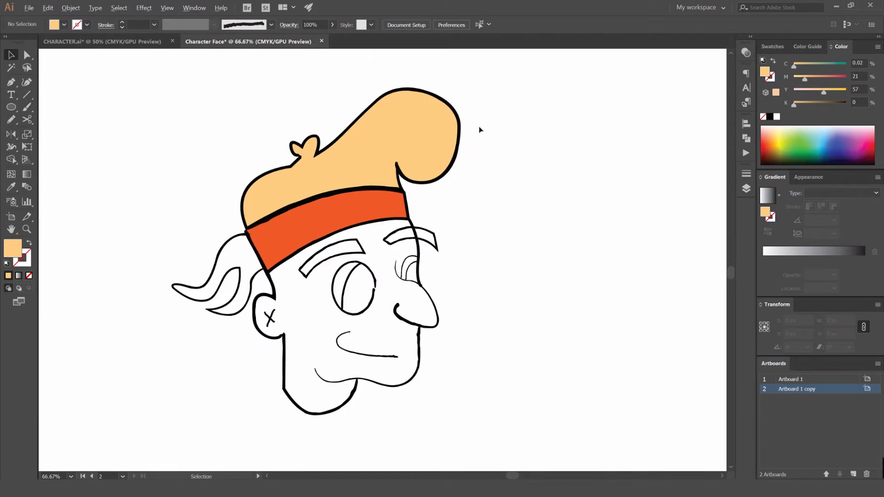
pyautogui.click(549, 155)
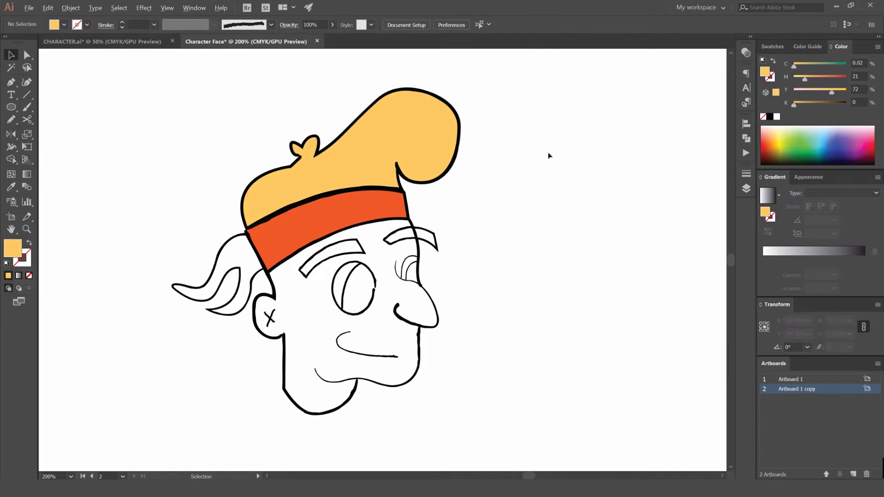
# Shift the headband's fill to a stronger red with 90% magenta, and deselect it
pyautogui.scroll(-3, 550, 155)
pyautogui.scroll(3, 489, 163)
pyautogui.click(475, 185)
pyautogui.moveTo(838, 80); pyautogui.dragTo(844, 80)
pyautogui.click(654, 154)
# Start a Pen path at the headband's back corner and curve it over the shoulder of the upper tail
pyautogui.scroll(2, 355, 231)
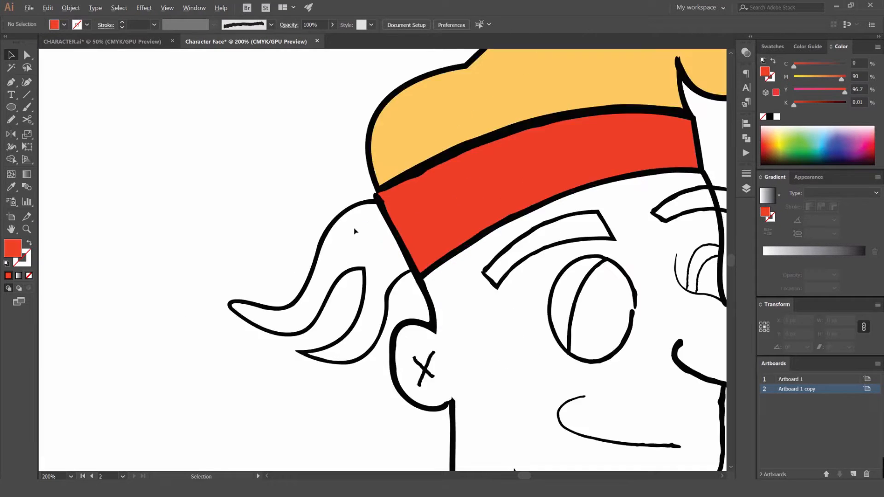
pyautogui.scroll(1, 342, 211)
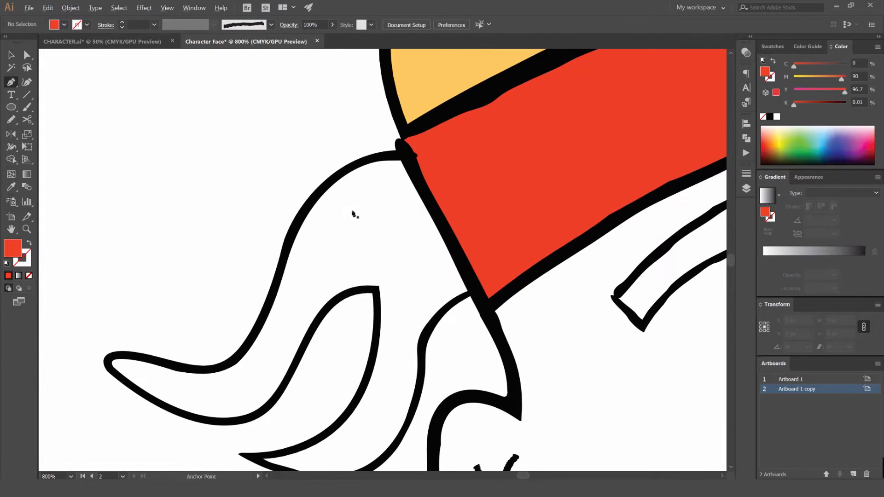
pyautogui.moveTo(407, 160); pyautogui.dragTo(248, 278)
pyautogui.moveTo(334, 207); pyautogui.dragTo(400, 123)
pyautogui.moveTo(265, 285); pyautogui.dragTo(169, 298)
pyautogui.hotkey('ctrl', 'z')
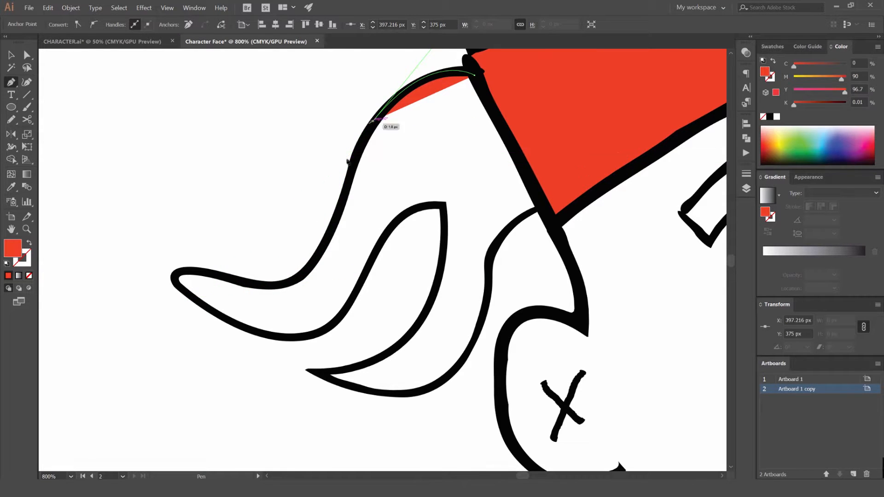
# Continue the path down the upper tail's outer edge to the start of its rounded tip
pyautogui.click(359, 158)
pyautogui.click(338, 219)
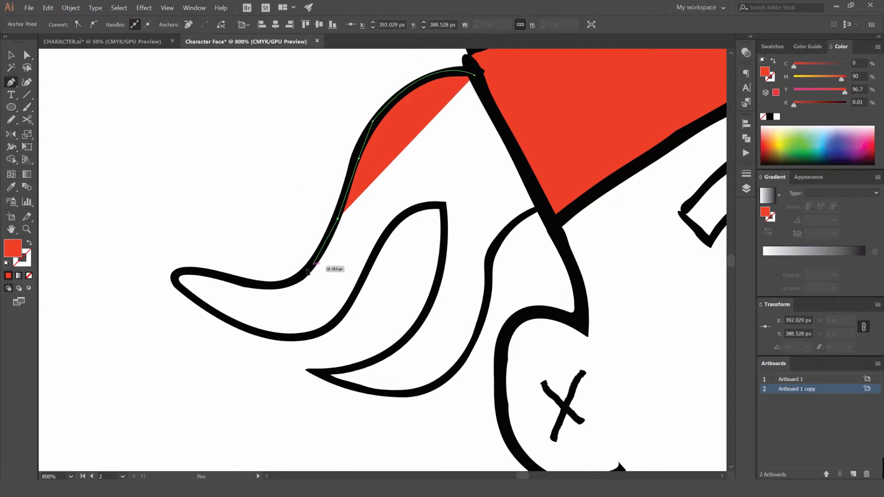
pyautogui.click(304, 276)
pyautogui.moveTo(185, 271); pyautogui.dragTo(73, 244)
pyautogui.click(185, 271)
pyautogui.scroll(3, 193, 270)
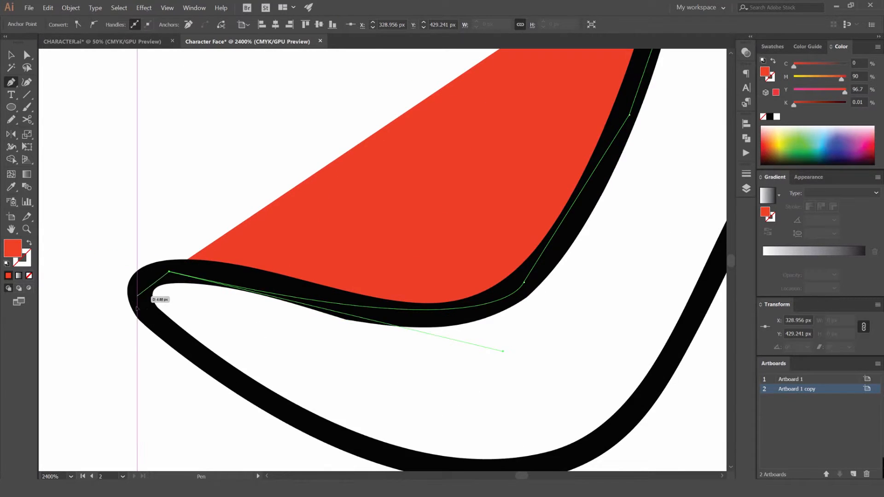
# Trace around the upper tail's tip and along its underside to the bottom of the curve
pyautogui.moveTo(137, 296); pyautogui.dragTo(139, 319)
pyautogui.moveTo(363, 443); pyautogui.dragTo(251, 324)
pyautogui.scroll(-1, 251, 324)
pyautogui.moveTo(318, 343); pyautogui.dragTo(411, 345)
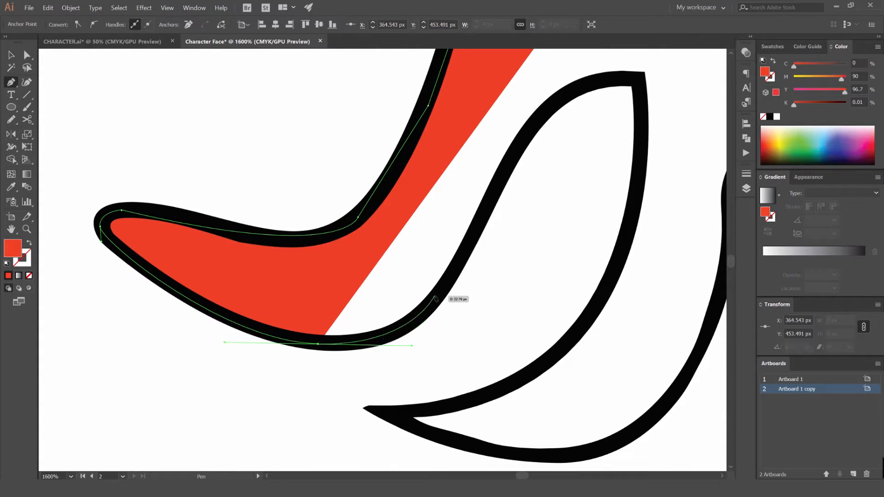
pyautogui.moveTo(454, 300); pyautogui.dragTo(270, 396)
# Extend the path up the upper tail's inner edge to the pointed notch between the two tails
pyautogui.moveTo(457, 174); pyautogui.dragTo(541, 205)
pyautogui.hotkey('ctrl', 'z')
pyautogui.click(345, 223)
pyautogui.moveTo(457, 173); pyautogui.dragTo(529, 182)
pyautogui.click(456, 173)
pyautogui.scroll(-2, 455, 223)
pyautogui.moveTo(402, 366); pyautogui.dragTo(382, 296)
# Trace from the notch down to the lower tail's pointed tip and along its underside
pyautogui.scroll(1, 383, 293)
pyautogui.moveTo(289, 290); pyautogui.dragTo(72, 307)
pyautogui.click(288, 291)
pyautogui.moveTo(401, 325); pyautogui.dragTo(510, 322)
pyautogui.moveTo(467, 307); pyautogui.dragTo(265, 358)
pyautogui.scroll(-1, 276, 343)
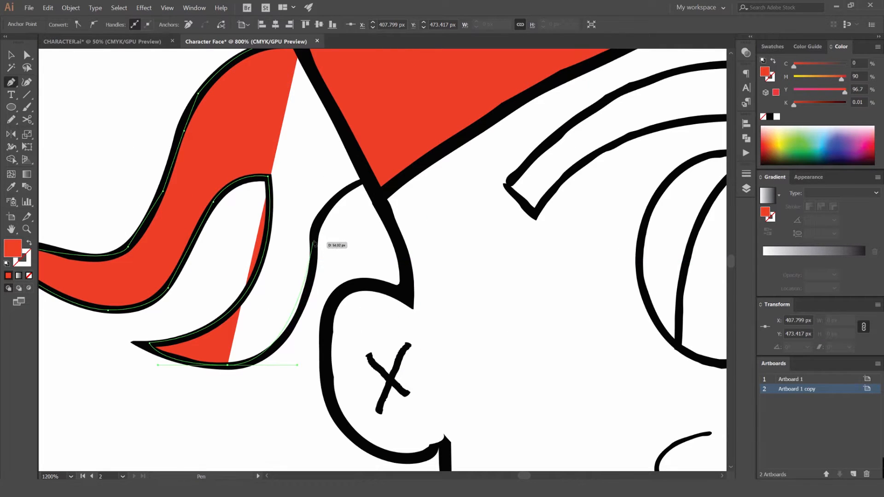
# Follow the lower tail's outer edge up to the headband, close the red tail shape and deselect it
pyautogui.moveTo(313, 220)
pyautogui.mouseDown()
pyautogui.moveTo(311, 210)
pyautogui.moveTo(311, 221)
pyautogui.mouseUp()
pyautogui.moveTo(366, 180); pyautogui.dragTo(384, 176)
pyautogui.moveTo(299, 47); pyautogui.dragTo(339, 152)
pyautogui.moveTo(339, 152); pyautogui.dragTo(345, 153)
pyautogui.press('v')
pyautogui.click(279, 115)
# Switch to the Blob Brush tool for filling in the near eyebrow
pyautogui.scroll(-4, 322, 205)
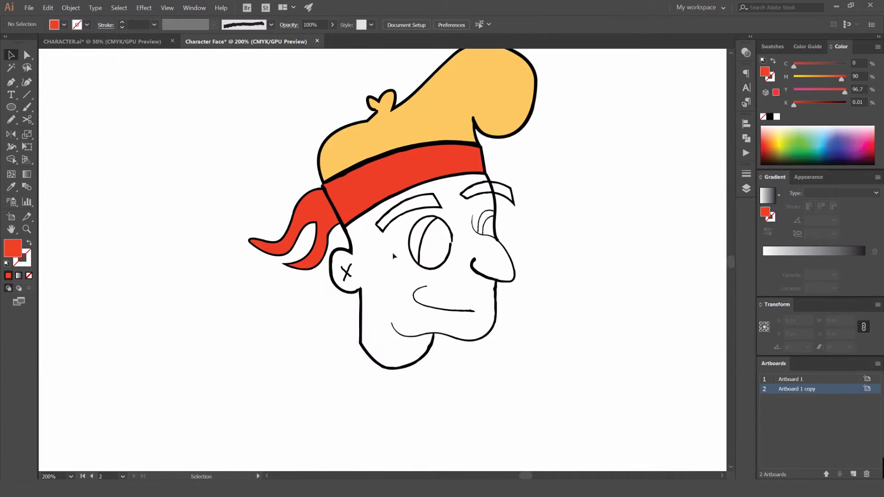
pyautogui.scroll(2, 388, 216)
pyautogui.moveTo(407, 206); pyautogui.dragTo(339, 208)
pyautogui.scroll(1, 339, 207)
pyautogui.scroll(1, 327, 215)
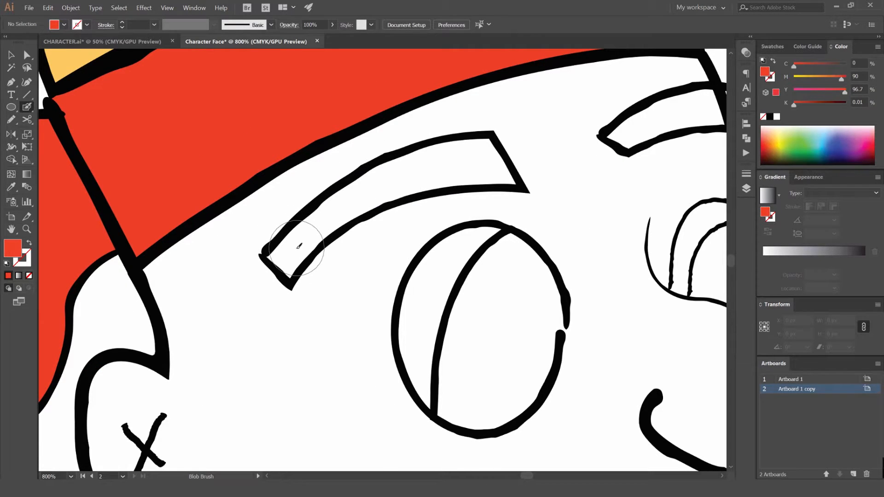
pyautogui.click(25, 108)
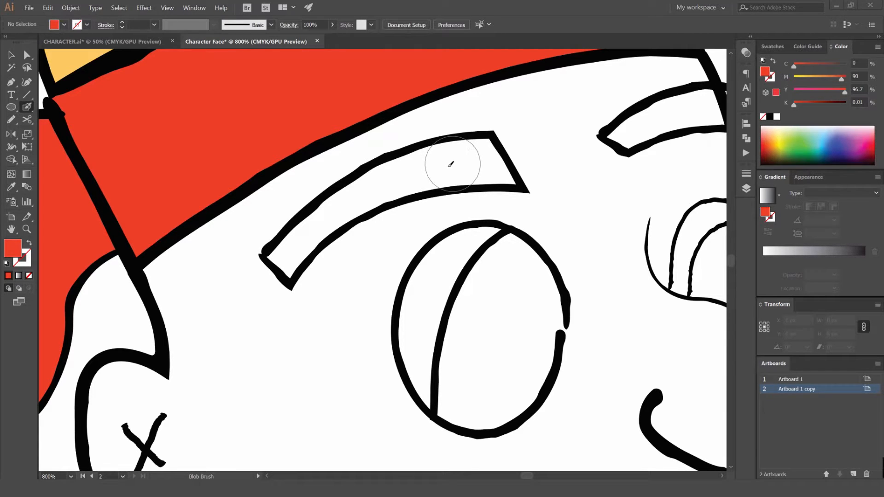
pyautogui.click(746, 52)
pyautogui.press('v')
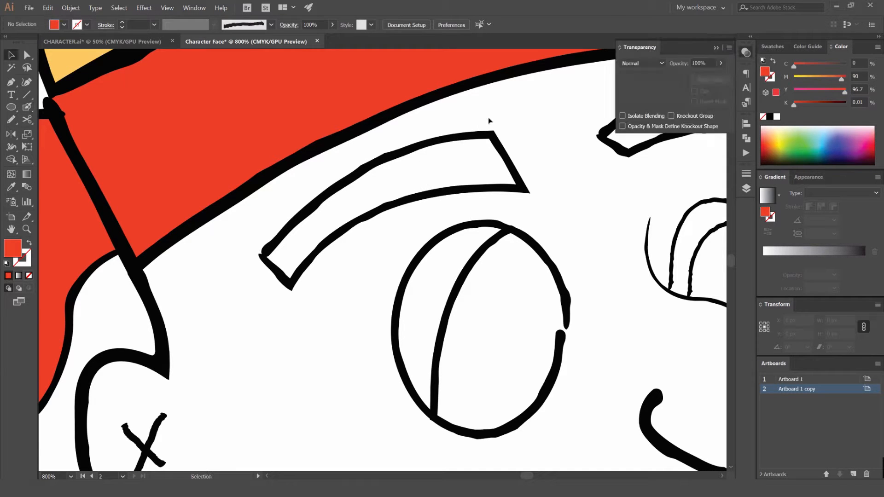
pyautogui.click(746, 52)
pyautogui.moveTo(405, 155); pyautogui.dragTo(375, 169)
pyautogui.scroll(1, 408, 145)
pyautogui.hotkey('shift', 'b')
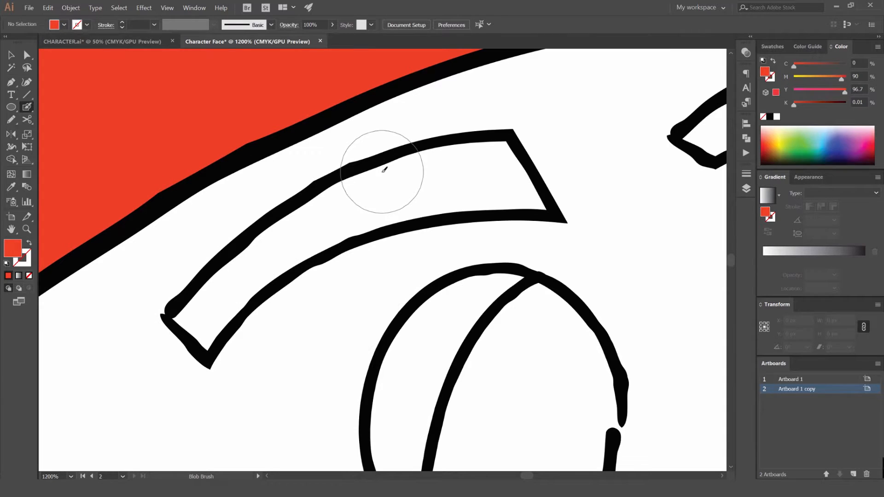
pyautogui.moveTo(505, 146)
pyautogui.mouseDown()
pyautogui.moveTo(488, 177)
pyautogui.moveTo(506, 186)
pyautogui.moveTo(401, 196)
pyautogui.mouseUp()
pyautogui.hotkey('ctrl', 'z')
pyautogui.hotkey('ctrl', 'z')
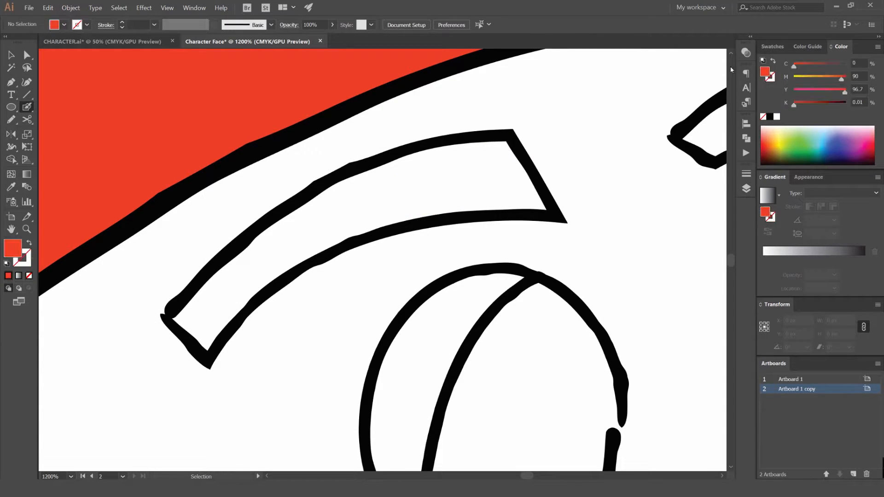
# Choose the black swatch and paint inside the near eyebrow's outline with the Blob Brush, starting along its upper edge and inner end
pyautogui.click(772, 48)
pyautogui.click(785, 80)
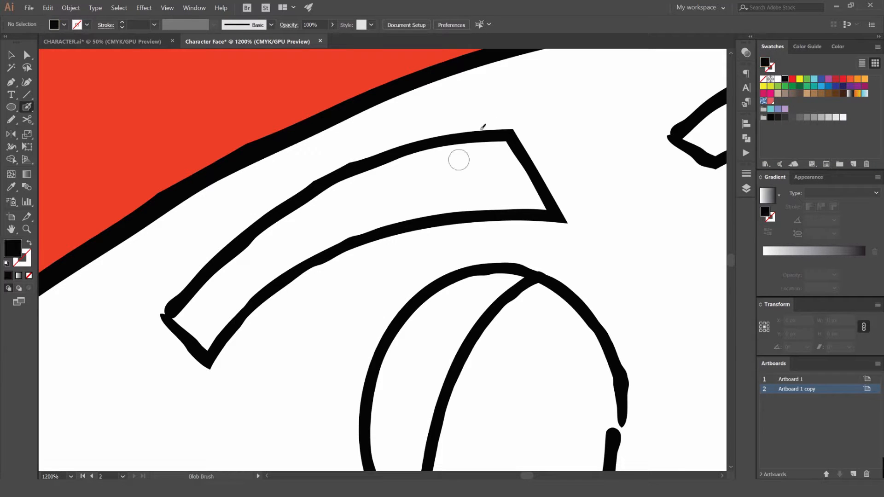
pyautogui.moveTo(497, 144)
pyautogui.mouseDown()
pyautogui.moveTo(525, 184)
pyautogui.moveTo(504, 148)
pyautogui.moveTo(478, 144)
pyautogui.moveTo(348, 183)
pyautogui.mouseUp()
pyautogui.moveTo(547, 211); pyautogui.dragTo(366, 210)
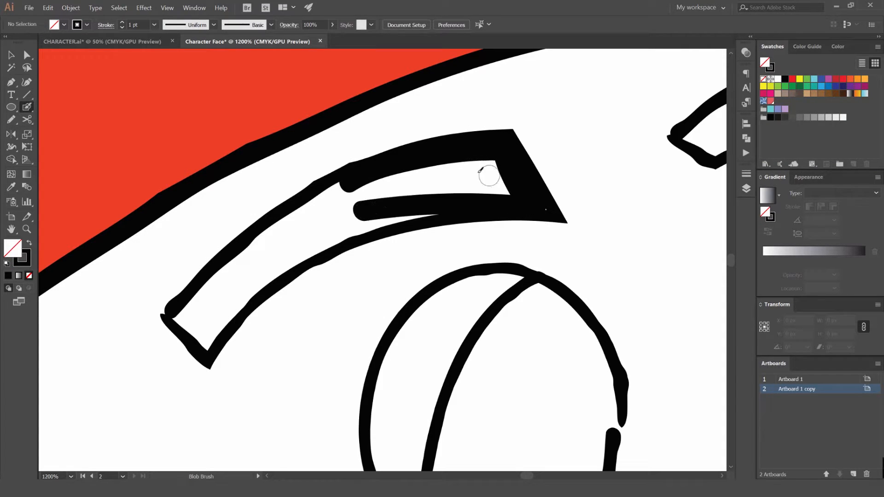
pyautogui.moveTo(489, 175)
pyautogui.mouseDown()
pyautogui.moveTo(299, 211)
pyautogui.moveTo(354, 190)
pyautogui.moveTo(325, 190)
pyautogui.moveTo(264, 230)
pyautogui.moveTo(179, 320)
pyautogui.mouseUp()
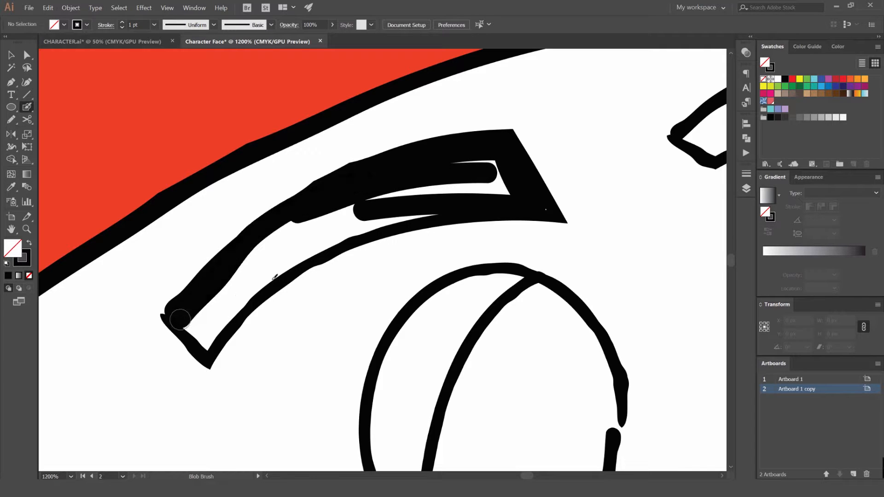
pyautogui.hotkey('ctrl', 'z')
pyautogui.moveTo(350, 184)
pyautogui.mouseDown()
pyautogui.moveTo(283, 221)
pyautogui.moveTo(189, 308)
pyautogui.moveTo(207, 346)
pyautogui.moveTo(214, 297)
pyautogui.moveTo(257, 256)
pyautogui.mouseUp()
pyautogui.press('v')
pyautogui.click(368, 191)
pyautogui.moveTo(368, 191); pyautogui.dragTo(282, 158)
pyautogui.hotkey('ctrl', 'z')
pyautogui.click(577, 210)
# Paint over the remaining white gaps to make the near eyebrow solid black
pyautogui.hotkey('shift', 'b')
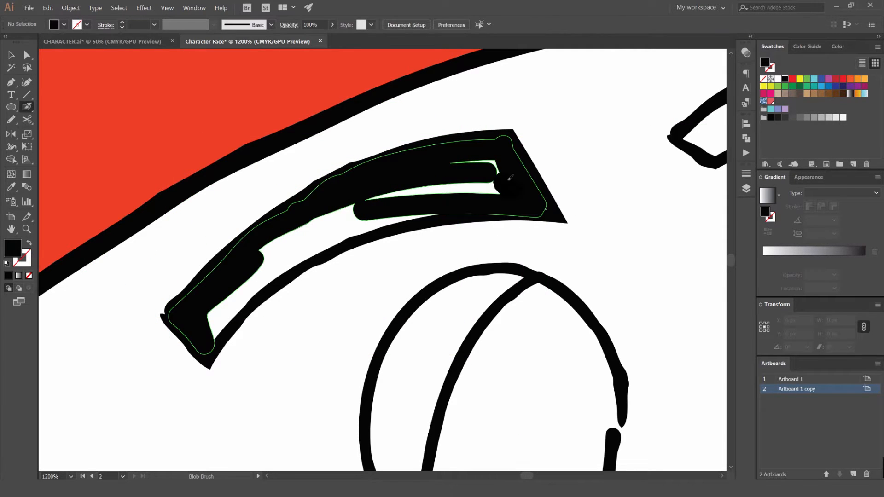
pyautogui.moveTo(452, 189)
pyautogui.mouseDown()
pyautogui.moveTo(356, 209)
pyautogui.moveTo(252, 258)
pyautogui.mouseUp()
pyautogui.moveTo(206, 336)
pyautogui.mouseDown()
pyautogui.moveTo(338, 222)
pyautogui.moveTo(212, 319)
pyautogui.moveTo(245, 291)
pyautogui.moveTo(222, 321)
pyautogui.moveTo(313, 241)
pyautogui.moveTo(450, 201)
pyautogui.mouseUp()
pyautogui.press('v')
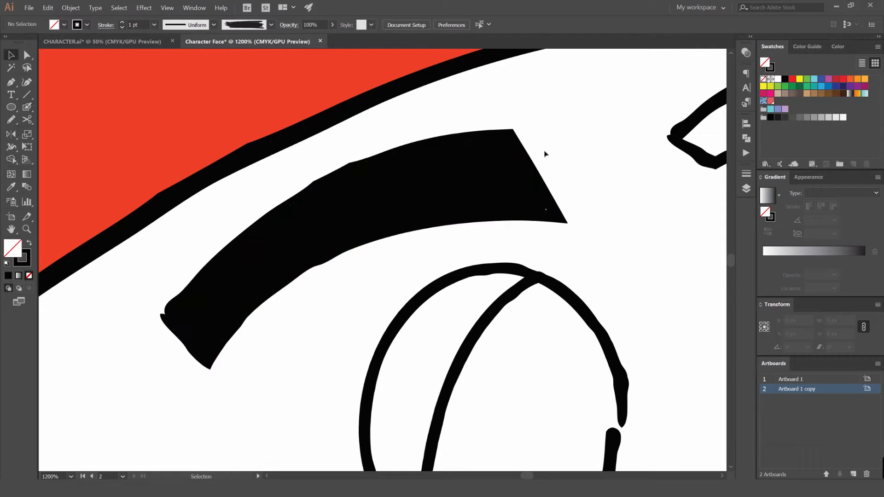
# Fill the inside of the far eyebrow with black using the Blob Brush
pyautogui.scroll(-3, 547, 154)
pyautogui.scroll(5, 559, 154)
pyautogui.hotkey('shift', 'v')
pyautogui.hotkey('shift', 'b')
pyautogui.scroll(-3, 499, 242)
pyautogui.moveTo(591, 189); pyautogui.dragTo(456, 243)
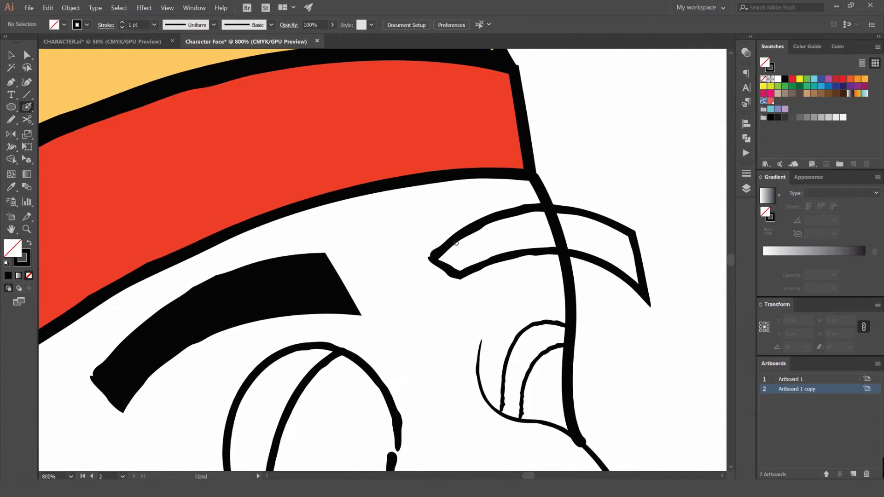
pyautogui.scroll(2, 457, 243)
pyautogui.moveTo(342, 273); pyautogui.dragTo(537, 241)
pyautogui.moveTo(461, 249)
pyautogui.mouseDown()
pyautogui.moveTo(278, 242)
pyautogui.moveTo(514, 267)
pyautogui.mouseUp()
# Enlarge the brush and fill the near eye's pupil with solid black
pyautogui.press(']')
pyautogui.press(']')
pyautogui.press(']')
pyautogui.moveTo(550, 312); pyautogui.dragTo(543, 281)
pyautogui.scroll(-2, 548, 295)
pyautogui.moveTo(251, 454)
pyautogui.mouseDown()
pyautogui.moveTo(410, 272)
pyautogui.moveTo(372, 366)
pyautogui.moveTo(424, 241)
pyautogui.moveTo(368, 332)
pyautogui.mouseUp()
pyautogui.hotkey('alt', 'space')
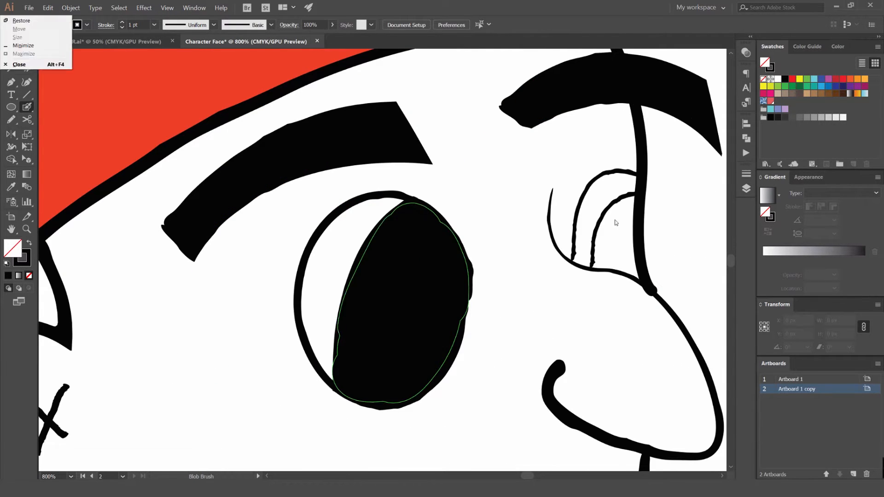
# Fill the far eye's pupil with solid black up to the edge of the face
pyautogui.scroll(4, 635, 225)
pyautogui.click(549, 302)
pyautogui.moveTo(460, 391); pyautogui.dragTo(626, 355)
pyautogui.moveTo(575, 258); pyautogui.dragTo(414, 313)
pyautogui.moveTo(409, 299)
pyautogui.mouseDown()
pyautogui.moveTo(424, 215)
pyautogui.moveTo(428, 262)
pyautogui.mouseUp()
pyautogui.scroll(-8, 484, 193)
# Pick a very pale pink fill colour for the skin
pyautogui.click(807, 46)
pyautogui.click(839, 46)
pyautogui.click(860, 148)
pyautogui.click(778, 129)
pyautogui.click(765, 128)
pyautogui.scroll(3, 365, 224)
pyautogui.click(773, 47)
pyautogui.click(877, 47)
pyautogui.click(810, 81)
# Swap the fill and stroke colours and start painting the pale skin over the ear and back of the face
pyautogui.moveTo(272, 237); pyautogui.dragTo(262, 246)
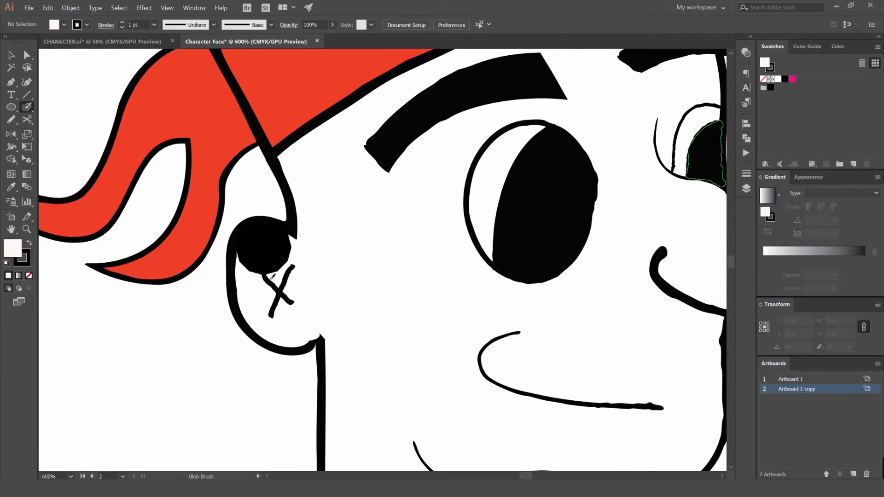
pyautogui.hotkey('ctrl', 'z')
pyautogui.hotkey('shift', 'x')
pyautogui.scroll(-2, 341, 296)
pyautogui.moveTo(341, 296)
pyautogui.mouseDown()
pyautogui.moveTo(319, 234)
pyautogui.moveTo(360, 281)
pyautogui.mouseUp()
pyautogui.moveTo(400, 405); pyautogui.dragTo(362, 260)
pyautogui.moveTo(322, 258)
pyautogui.mouseDown()
pyautogui.moveTo(369, 383)
pyautogui.moveTo(503, 280)
pyautogui.moveTo(491, 251)
pyautogui.moveTo(454, 282)
pyautogui.mouseUp()
# Paint the pale skin colour across the jaw, mouth area and nose with the Blob Brush
pyautogui.scroll(3, 537, 325)
pyautogui.moveTo(442, 185); pyautogui.dragTo(519, 299)
pyautogui.moveTo(529, 138); pyautogui.dragTo(485, 265)
pyautogui.moveTo(488, 211); pyautogui.dragTo(507, 223)
pyautogui.scroll(-1, 507, 223)
pyautogui.moveTo(352, 207)
pyautogui.mouseDown()
pyautogui.moveTo(444, 268)
pyautogui.moveTo(592, 206)
pyautogui.moveTo(350, 295)
pyautogui.mouseUp()
pyautogui.scroll(2, 592, 205)
pyautogui.moveTo(511, 276); pyautogui.dragTo(475, 205)
pyautogui.moveTo(428, 161); pyautogui.dragTo(559, 256)
pyautogui.moveTo(401, 244); pyautogui.dragTo(501, 186)
pyautogui.moveTo(323, 258); pyautogui.dragTo(454, 202)
# Paint the skin around the near eye's lower edge and the area between the two eyes
pyautogui.moveTo(369, 166); pyautogui.dragTo(200, 369)
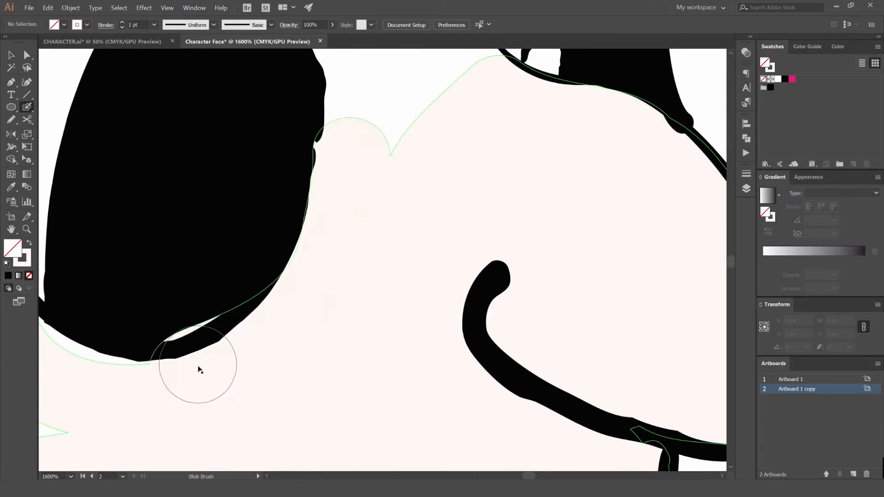
pyautogui.moveTo(368, 133); pyautogui.dragTo(341, 312)
pyautogui.moveTo(367, 238); pyautogui.dragTo(347, 227)
pyautogui.moveTo(392, 194); pyautogui.dragTo(358, 274)
pyautogui.moveTo(428, 146)
pyautogui.mouseDown()
pyautogui.moveTo(431, 301)
pyautogui.moveTo(262, 274)
pyautogui.mouseUp()
pyautogui.scroll(1, 431, 301)
pyautogui.moveTo(262, 230); pyautogui.dragTo(486, 150)
pyautogui.scroll(-1, 486, 150)
# Enlarge the brush and paint the skin around the far eyebrow and across the front of the forehead
pyautogui.moveTo(507, 221)
pyautogui.mouseDown()
pyautogui.moveTo(241, 156)
pyautogui.moveTo(334, 58)
pyautogui.mouseUp()
pyautogui.scroll(-1, 367, 169)
pyautogui.moveTo(363, 171); pyautogui.dragTo(165, 197)
pyautogui.moveTo(276, 184); pyautogui.dragTo(391, 253)
pyautogui.press(']')
pyautogui.press(']')
pyautogui.press(']')
pyautogui.press(']')
pyautogui.press(']')
pyautogui.moveTo(437, 94); pyautogui.dragTo(301, 165)
pyautogui.moveTo(307, 101); pyautogui.dragTo(458, 83)
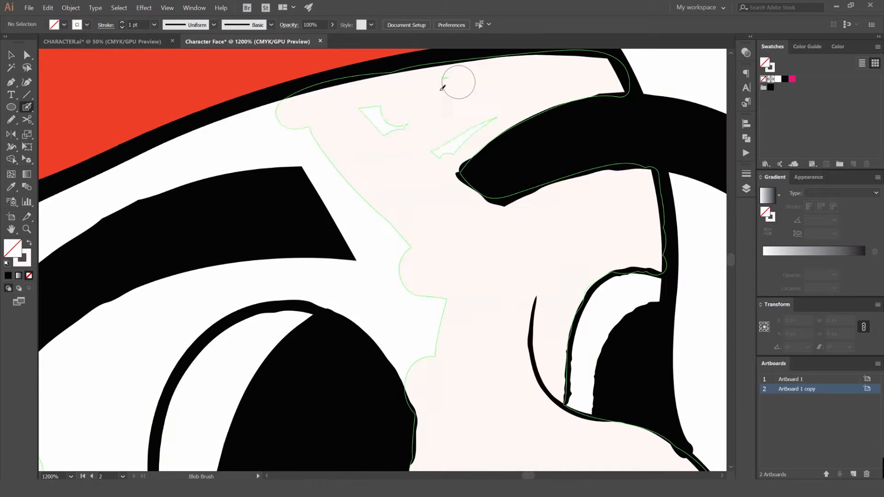
# Fill the remaining white skin around the near eyebrow and along the headband's lower edge
pyautogui.scroll(-2, 458, 83)
pyautogui.moveTo(322, 138); pyautogui.dragTo(408, 125)
pyautogui.moveTo(270, 170)
pyautogui.mouseDown()
pyautogui.moveTo(277, 212)
pyautogui.moveTo(571, 161)
pyautogui.mouseUp()
pyautogui.scroll(3, 408, 95)
pyautogui.moveTo(691, 304)
pyautogui.mouseDown()
pyautogui.moveTo(424, 293)
pyautogui.moveTo(391, 332)
pyautogui.mouseUp()
pyautogui.moveTo(230, 341); pyautogui.dragTo(335, 172)
pyautogui.moveTo(215, 178); pyautogui.dragTo(74, 240)
pyautogui.scroll(-1, 185, 207)
pyautogui.moveTo(115, 317)
pyautogui.mouseDown()
pyautogui.moveTo(272, 169)
pyautogui.moveTo(515, 341)
pyautogui.mouseUp()
# Set the skin shape's fill to 7% magenta and 8% yellow, and deselect it
pyautogui.hotkey('ctrl', '0')
pyautogui.hotkey('ctrl', 'alt', '0')
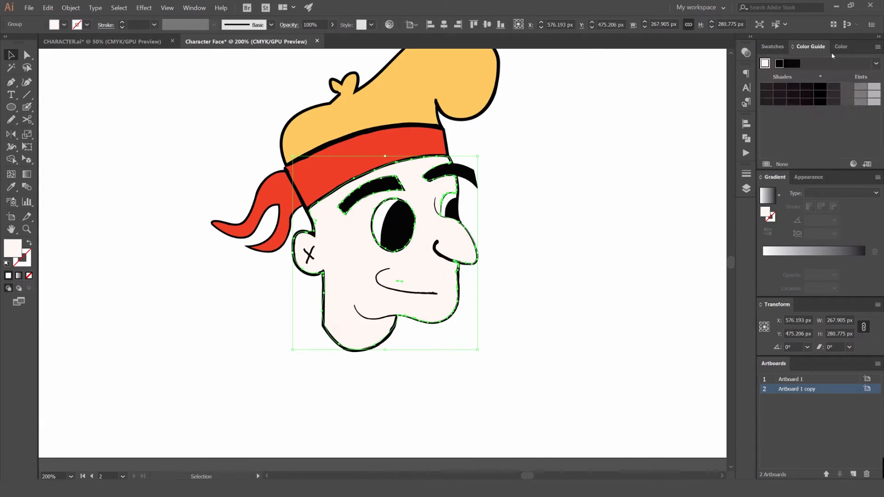
pyautogui.click(841, 47)
pyautogui.moveTo(796, 78); pyautogui.dragTo(798, 79)
pyautogui.moveTo(796, 93); pyautogui.dragTo(799, 92)
pyautogui.scroll(3, 364, 240)
pyautogui.click(687, 122)
pyautogui.scroll(-4, 434, 213)
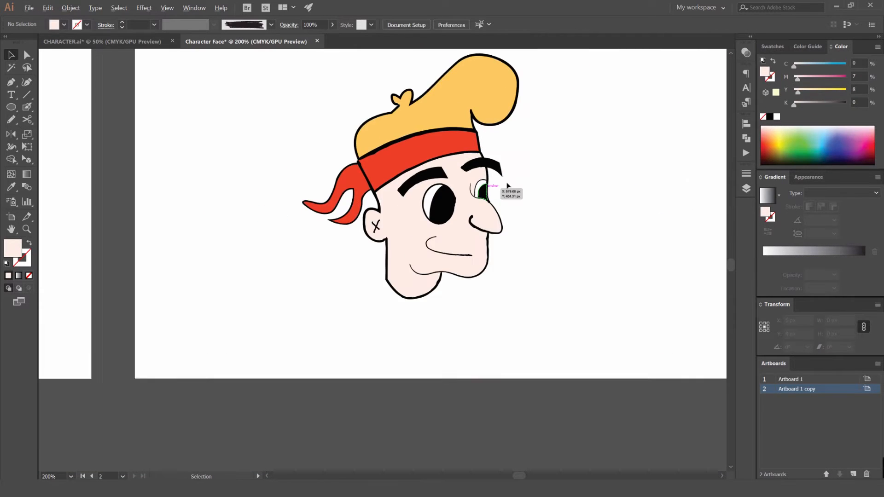
pyautogui.moveTo(552, 150); pyautogui.dragTo(534, 198)
pyautogui.scroll(-1, 533, 197)
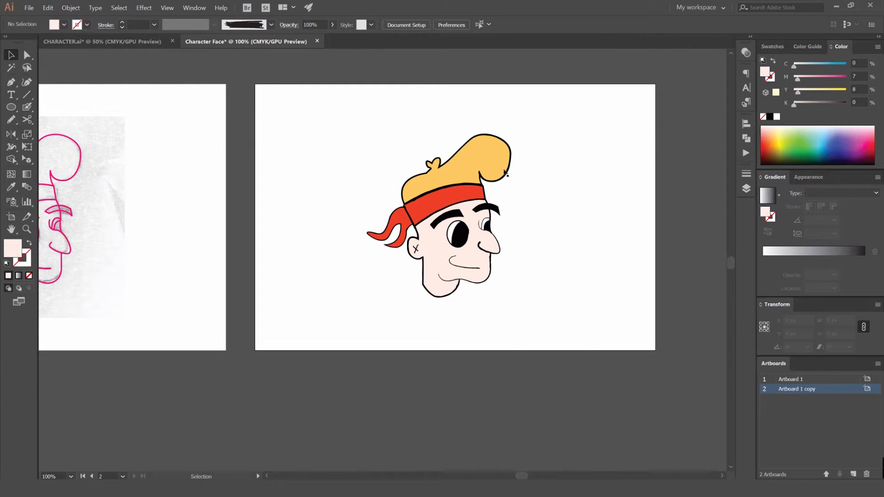
# Check the flat colouring by hiding and showing the Linework layer and the Colour layer in turn
pyautogui.scroll(3, 466, 169)
pyautogui.click(746, 188)
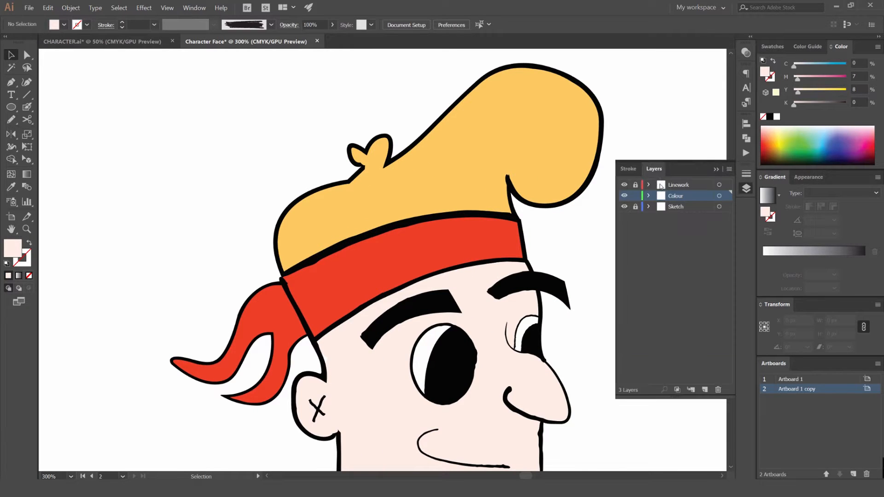
pyautogui.moveTo(679, 152); pyautogui.dragTo(597, 119)
pyautogui.scroll(-2, 596, 119)
pyautogui.click(624, 185)
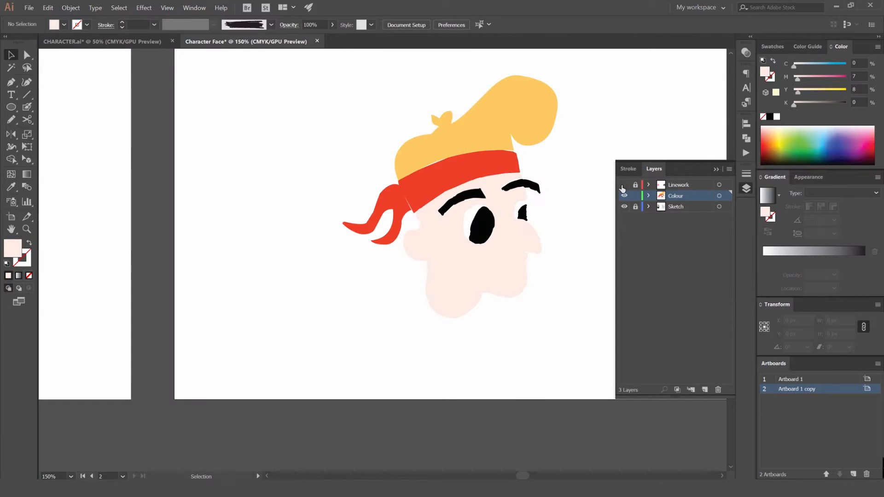
pyautogui.click(624, 185)
pyautogui.click(624, 196)
pyautogui.click(624, 196)
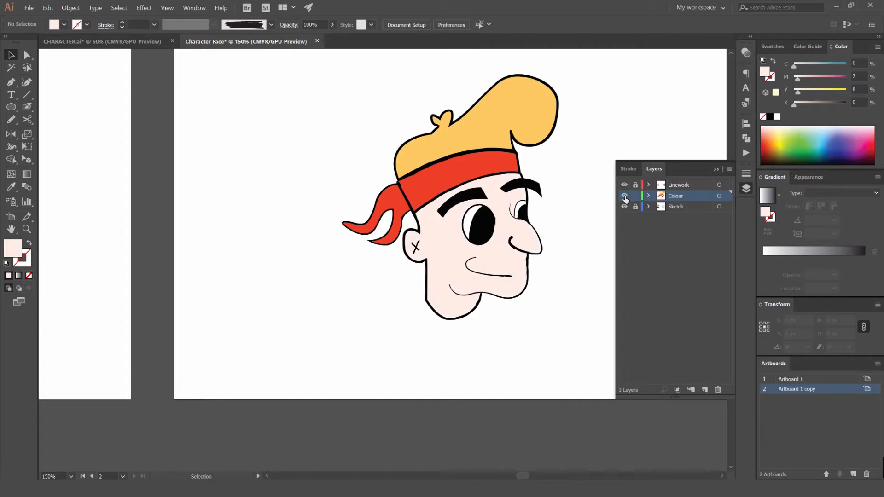
pyautogui.scroll(-3, 562, 146)
pyautogui.scroll(2, 543, 157)
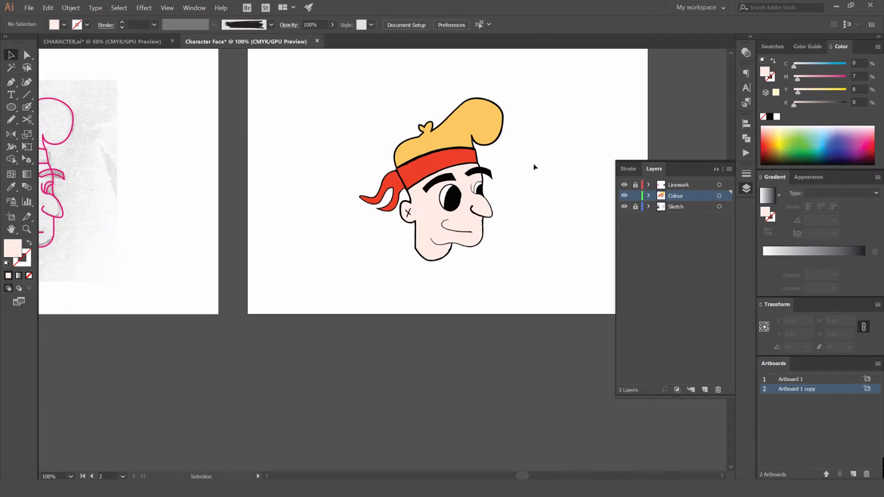
pyautogui.scroll(2, 537, 161)
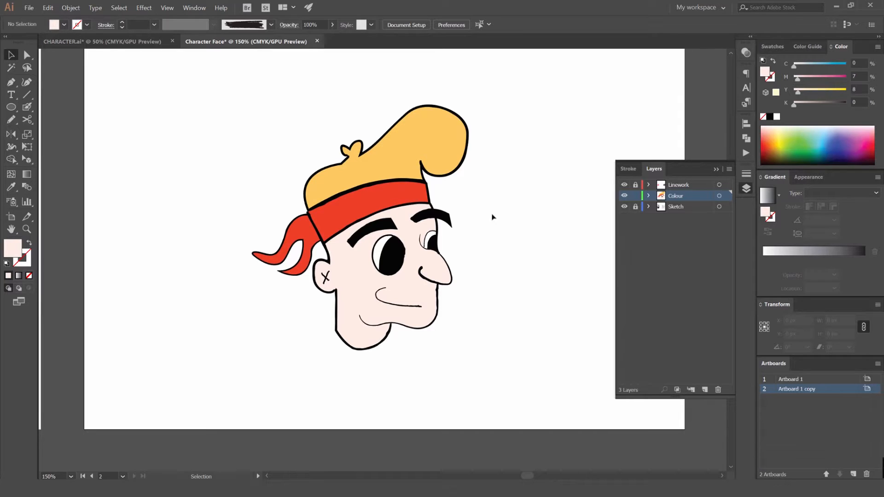
# Add a new layer between Linework and Colour and name it Shading
pyautogui.click(705, 389)
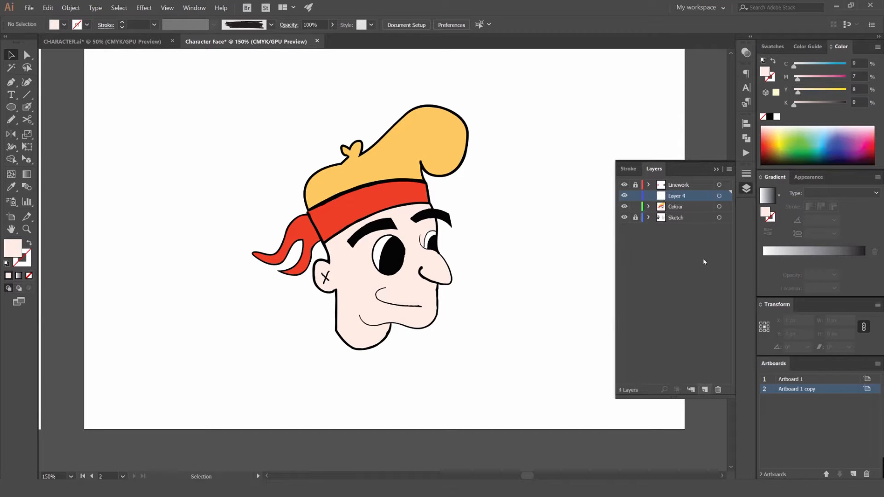
pyautogui.doubleClick(687, 197)
pyautogui.write('Shading')
pyautogui.press('Return')
pyautogui.click(747, 189)
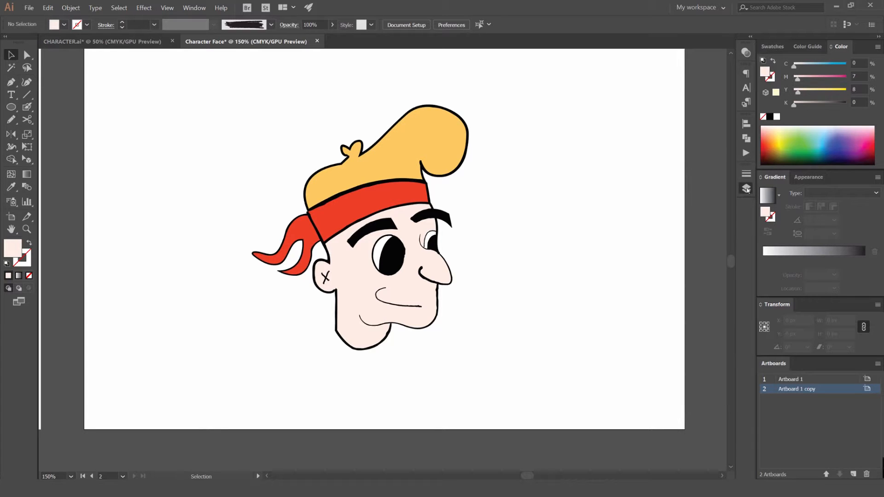
# Display the available brushes and lock the Colour layer so only the Shading layer can be painted on
pyautogui.click(202, 7)
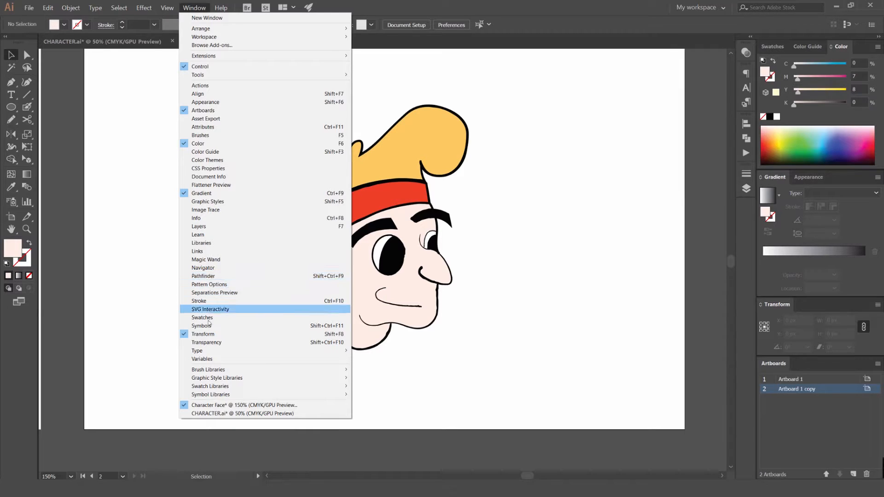
pyautogui.click(202, 135)
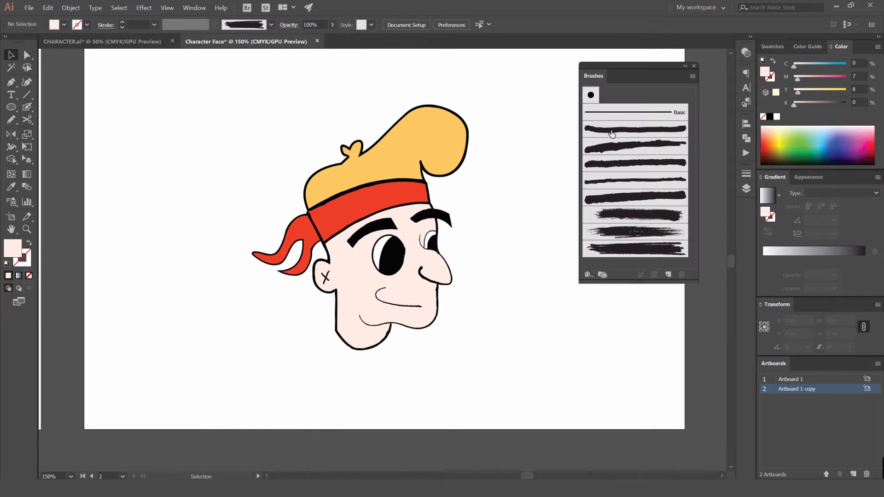
pyautogui.moveTo(481, 232); pyautogui.dragTo(525, 209)
pyautogui.click(747, 188)
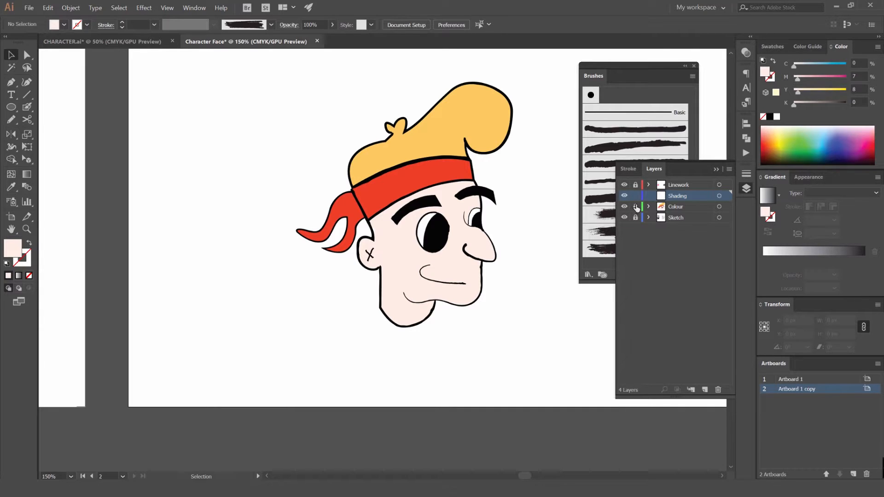
pyautogui.scroll(1, 522, 272)
pyautogui.moveTo(471, 287); pyautogui.dragTo(445, 279)
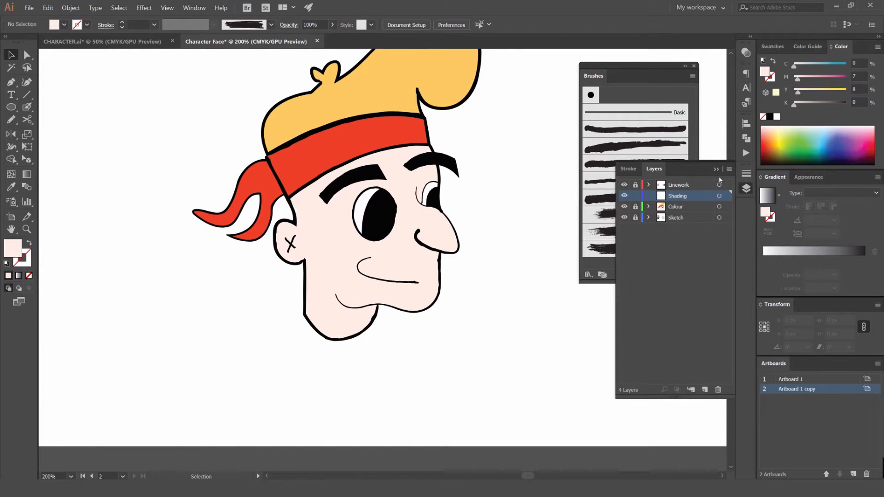
pyautogui.click(747, 188)
pyautogui.press('b')
pyautogui.moveTo(336, 288); pyautogui.dragTo(511, 324)
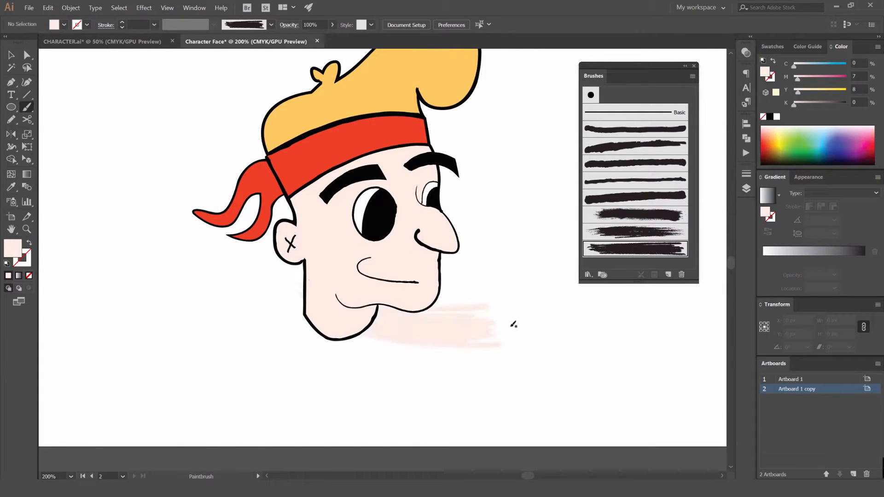
pyautogui.moveTo(463, 399); pyautogui.dragTo(192, 339)
pyautogui.moveTo(165, 297); pyautogui.dragTo(376, 368)
pyautogui.moveTo(442, 372); pyautogui.dragTo(180, 270)
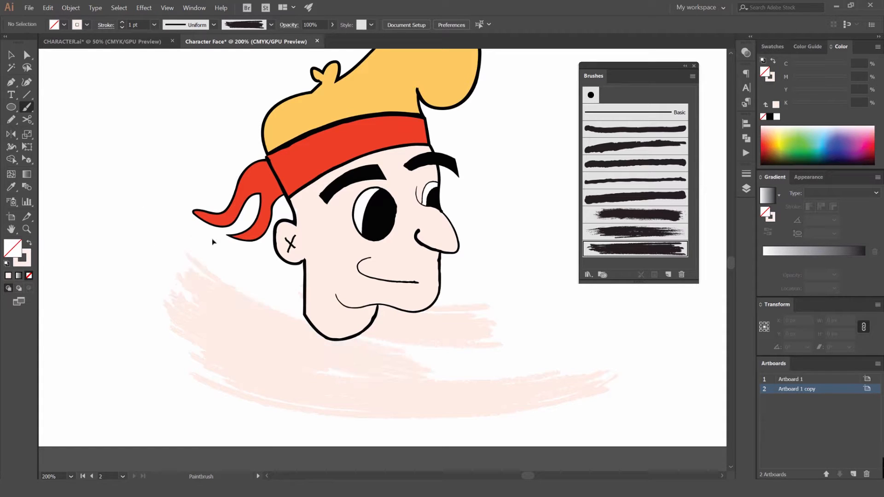
pyautogui.hotkey('ctrl', 'z')
pyautogui.hotkey('ctrl', 'z')
pyautogui.hotkey('ctrl', 'z')
pyautogui.hotkey('ctrl', 'z')
pyautogui.moveTo(272, 293)
pyautogui.mouseDown()
pyautogui.moveTo(417, 343)
pyautogui.moveTo(395, 290)
pyautogui.mouseUp()
pyautogui.hotkey('ctrl', 'z')
# Paint one broad, rough 1 pt brush stroke in the skin colour across the neck beneath the jaw
pyautogui.scroll(1, 348, 319)
pyautogui.scroll(1, 348, 248)
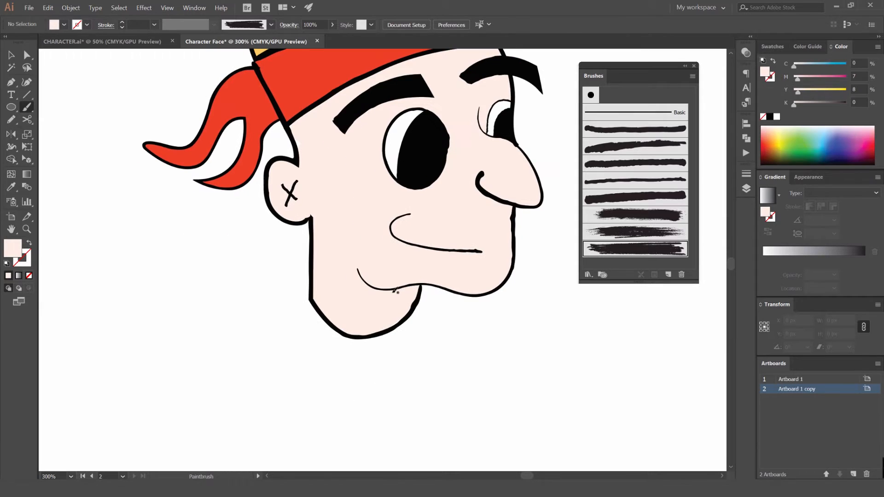
pyautogui.press('i')
pyautogui.press('b')
pyautogui.moveTo(652, 70); pyautogui.dragTo(672, 87)
pyautogui.moveTo(433, 334); pyautogui.dragTo(491, 329)
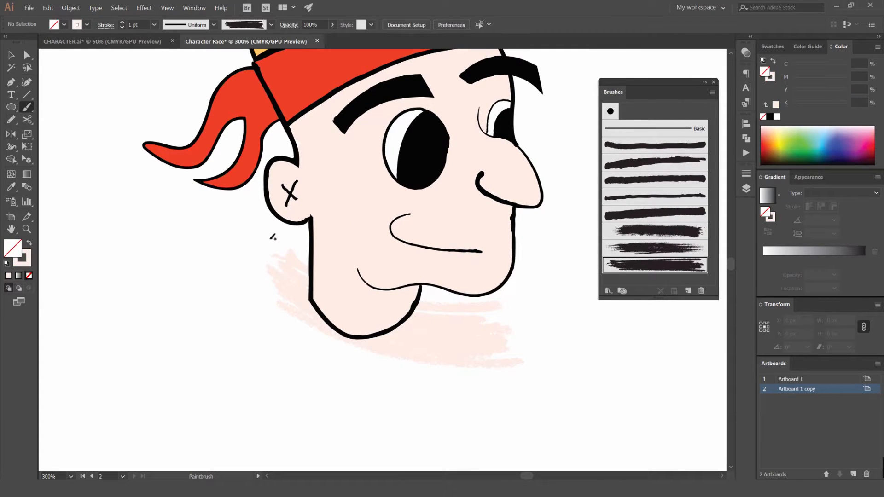
# Set the neck stroke's blend mode to Multiply and deselect it
pyautogui.click(745, 52)
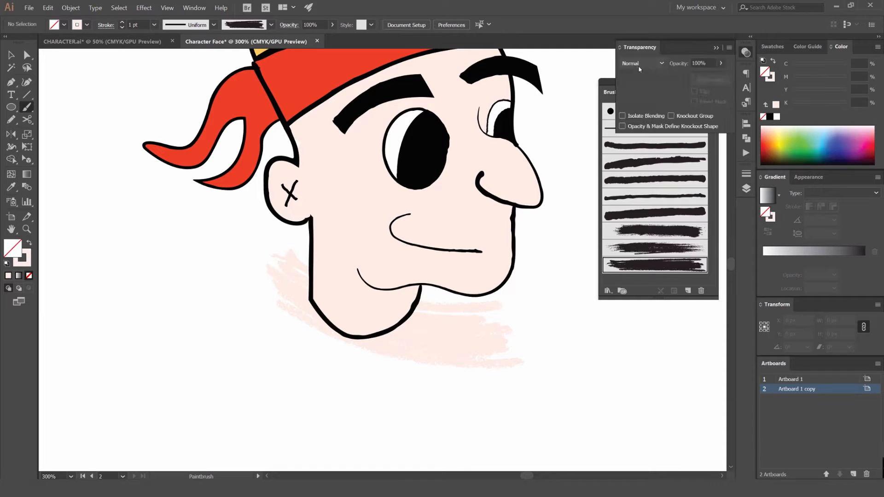
pyautogui.press('v')
pyautogui.click(483, 329)
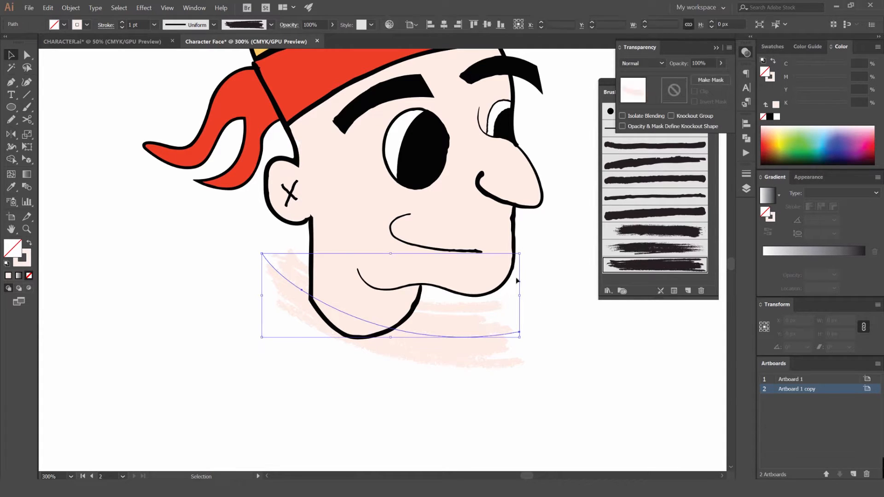
pyautogui.scroll(-2, 639, 64)
pyautogui.click(554, 307)
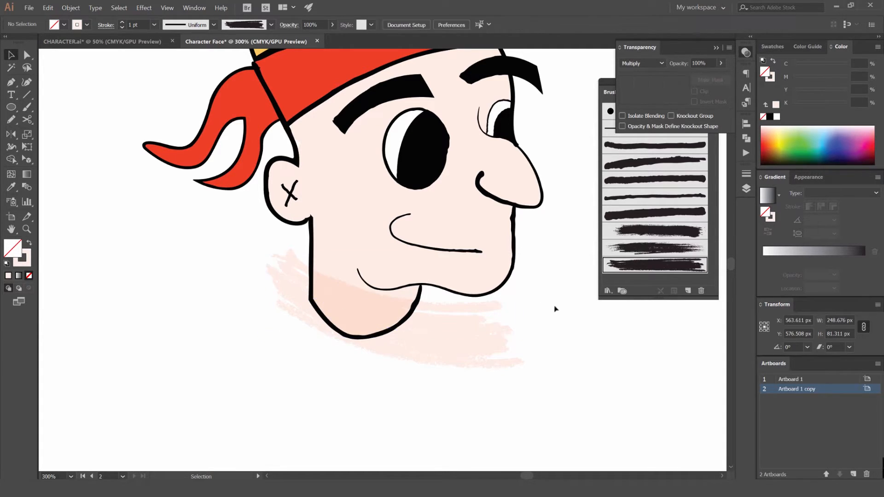
# Reposition the neck shading stroke and rotate it about 13 degrees clockwise to follow the jawline, and deselect it
pyautogui.scroll(-1, 511, 321)
pyautogui.scroll(2, 435, 354)
pyautogui.moveTo(516, 346); pyautogui.dragTo(494, 335)
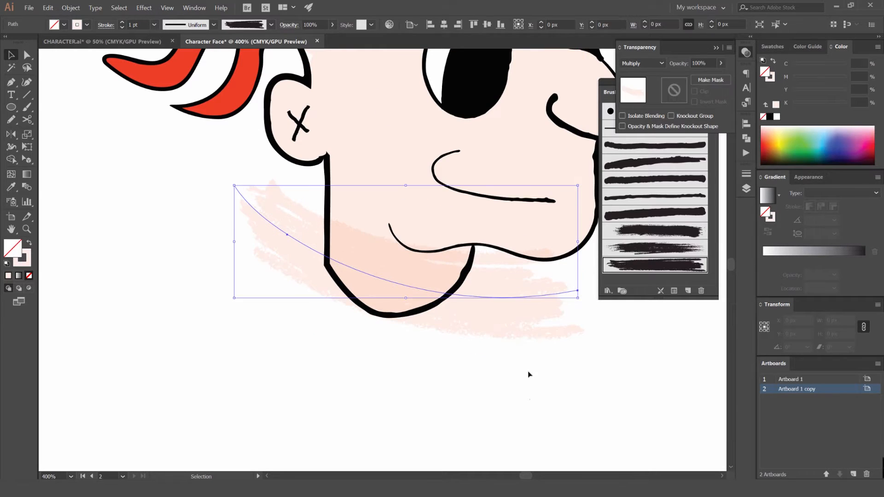
pyautogui.hscroll(2, 507, 198)
pyautogui.moveTo(522, 186); pyautogui.dragTo(559, 213)
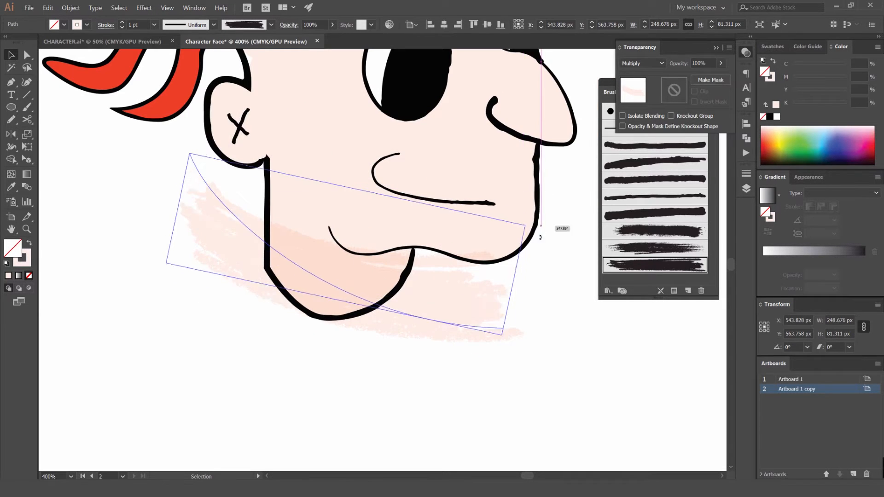
pyautogui.scroll(2, 290, 241)
pyautogui.scroll(1, 346, 183)
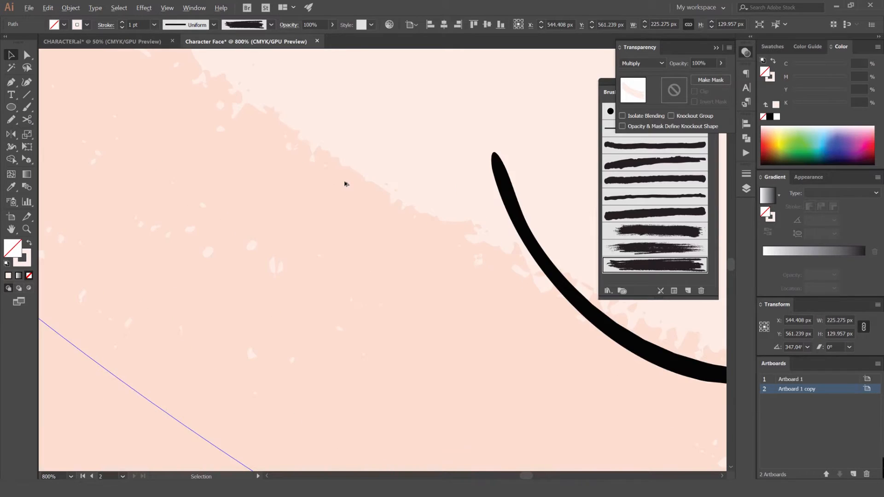
pyautogui.scroll(-8, 343, 185)
pyautogui.click(276, 319)
pyautogui.scroll(-2, 322, 281)
pyautogui.scroll(1, 325, 239)
pyautogui.scroll(4, 329, 222)
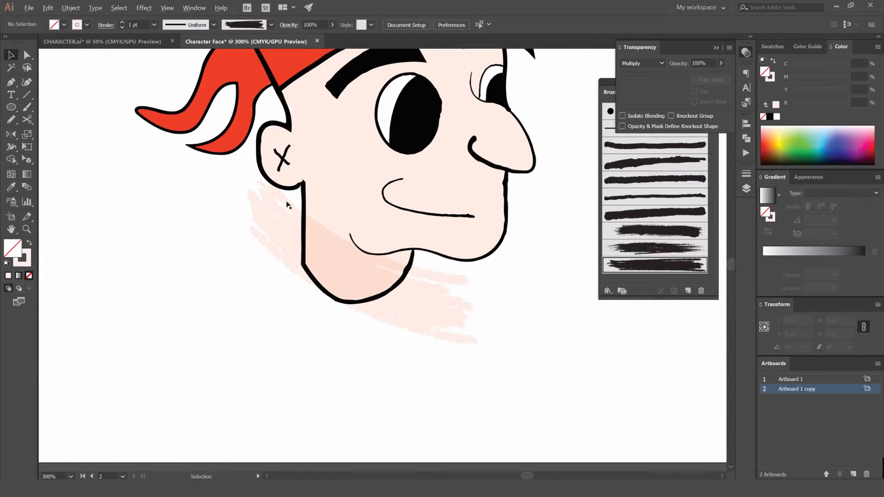
pyautogui.scroll(-3, 323, 182)
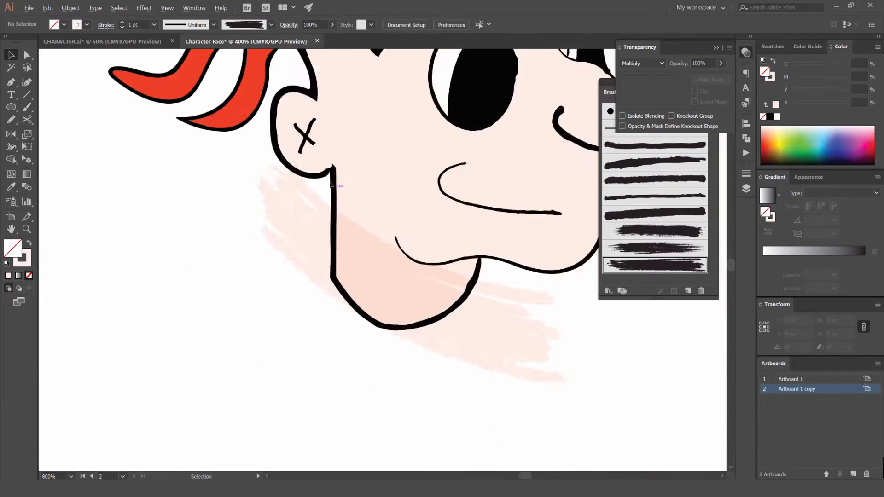
pyautogui.moveTo(337, 158); pyautogui.dragTo(347, 203)
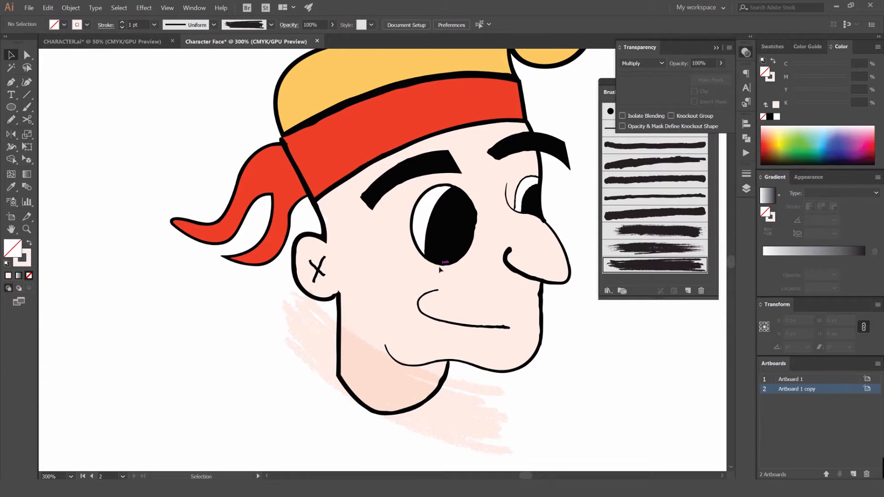
# Set the brush stroke weight to 0.25 pt and paint skin shading along the inside of the ear's lower edge
pyautogui.press('b')
pyautogui.scroll(3, 315, 271)
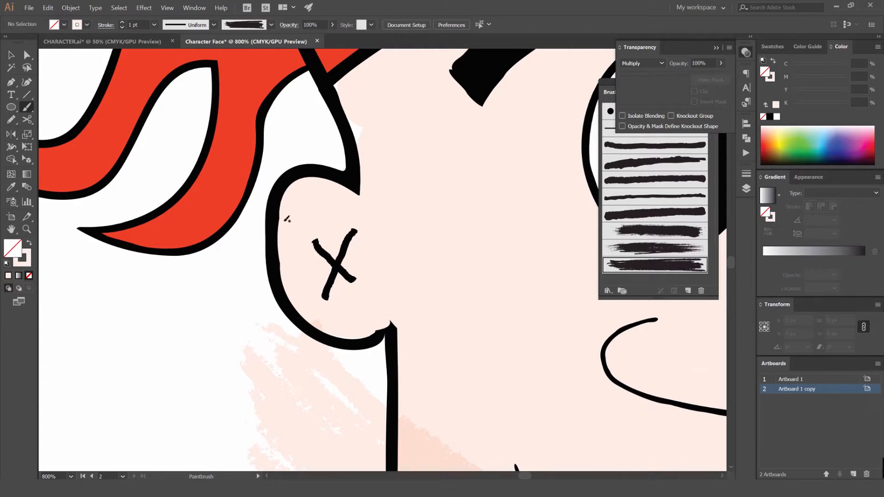
pyautogui.scroll(-5, 336, 297)
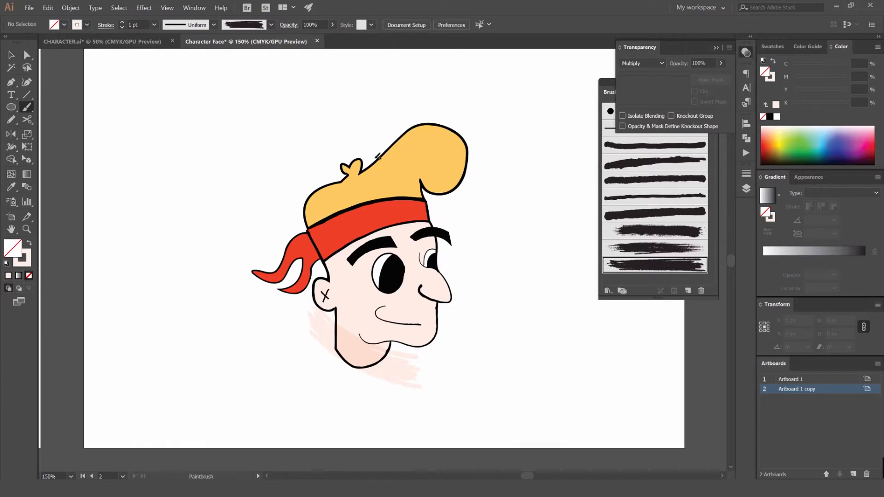
pyautogui.scroll(5, 344, 269)
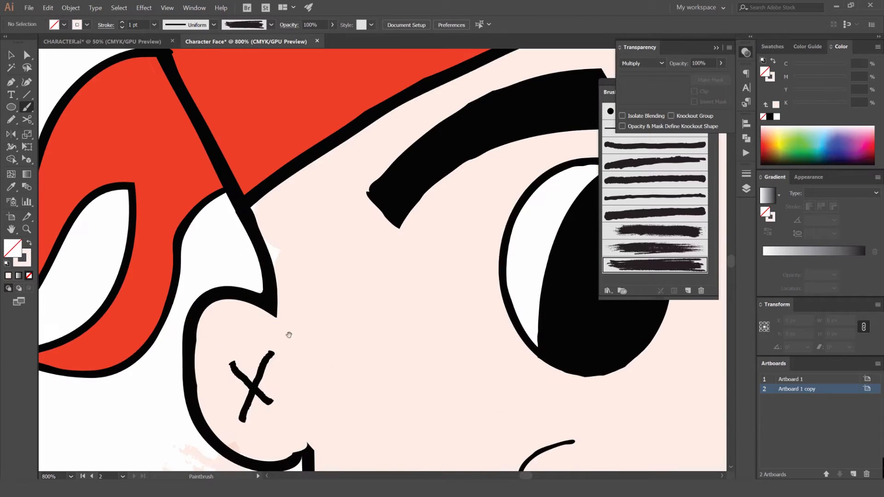
pyautogui.moveTo(297, 225); pyautogui.dragTo(370, 303)
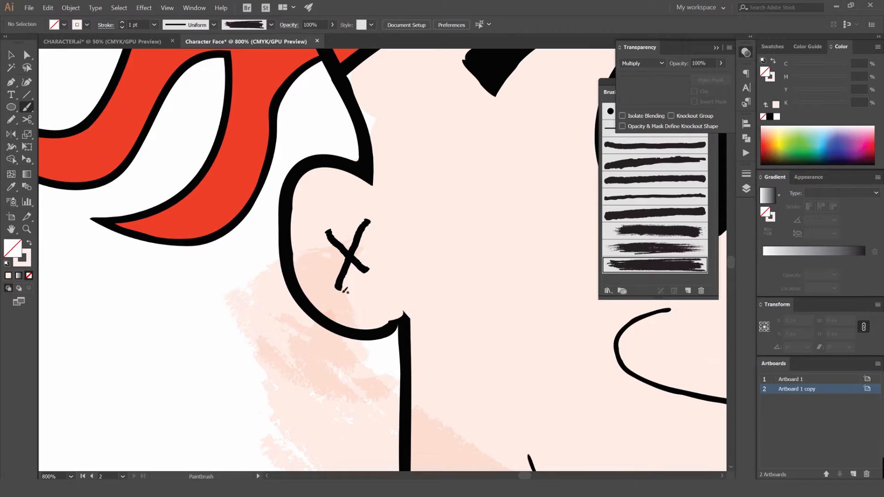
pyautogui.hotkey('ctrl', 'z')
pyautogui.click(154, 25)
pyautogui.click(239, 203)
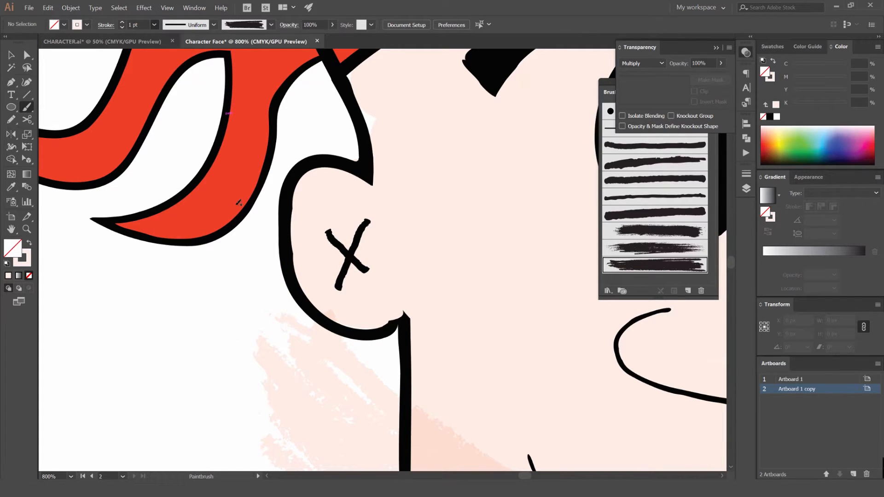
pyautogui.moveTo(379, 310); pyautogui.dragTo(391, 300)
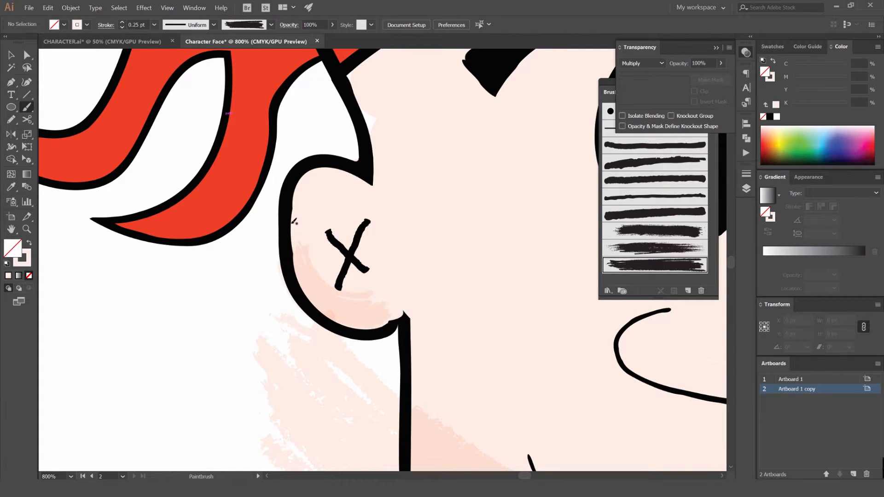
pyautogui.moveTo(299, 209); pyautogui.dragTo(366, 310)
pyautogui.moveTo(292, 237); pyautogui.dragTo(391, 301)
pyautogui.moveTo(723, 406); pyautogui.dragTo(286, 265)
pyautogui.moveTo(344, 300); pyautogui.dragTo(479, 228)
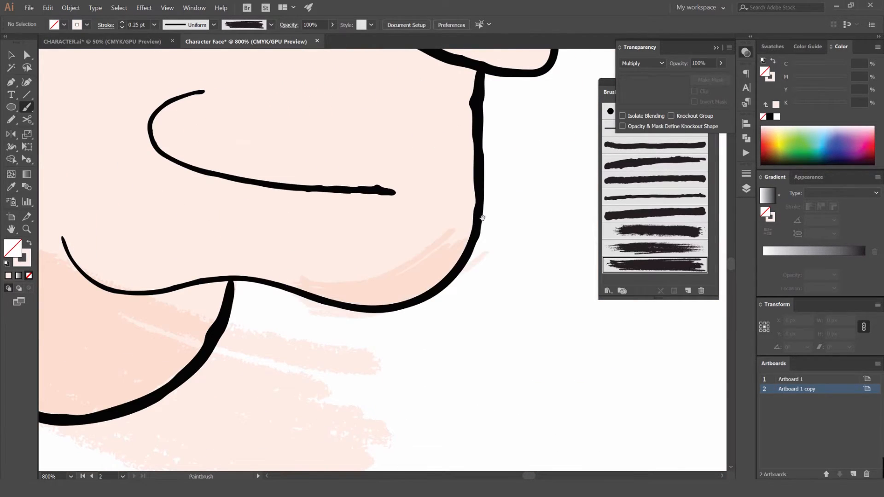
pyautogui.moveTo(436, 85); pyautogui.dragTo(393, 224)
pyautogui.hotkey('ctrl', 'z')
pyautogui.moveTo(543, 208)
pyautogui.mouseDown()
pyautogui.moveTo(525, 210)
pyautogui.moveTo(483, 248)
pyautogui.mouseUp()
pyautogui.hotkey('ctrl', 'z')
# Paint 0.25 pt skin shading along the underside of the nose and across the forehead just below the headband
pyautogui.moveTo(324, 175); pyautogui.dragTo(510, 241)
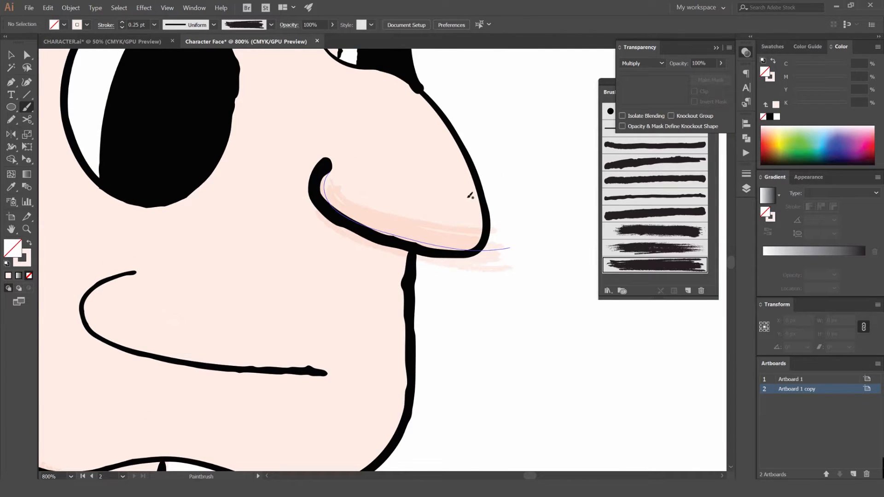
pyautogui.scroll(-5, 470, 196)
pyautogui.moveTo(323, 261); pyautogui.dragTo(337, 281)
pyautogui.moveTo(329, 185); pyautogui.dragTo(390, 188)
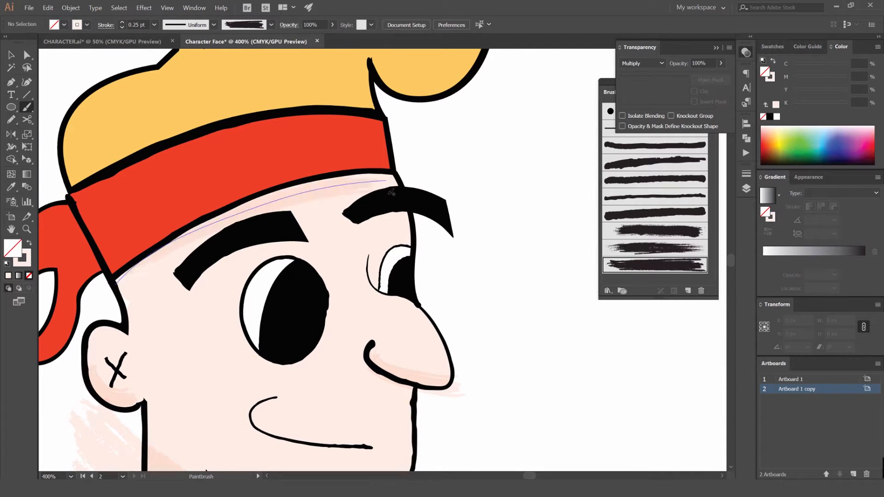
pyautogui.scroll(1, 122, 273)
pyautogui.moveTo(179, 247)
pyautogui.mouseDown()
pyautogui.moveTo(119, 302)
pyautogui.moveTo(154, 306)
pyautogui.mouseUp()
pyautogui.scroll(-3, 104, 322)
pyautogui.moveTo(95, 311); pyautogui.dragTo(210, 320)
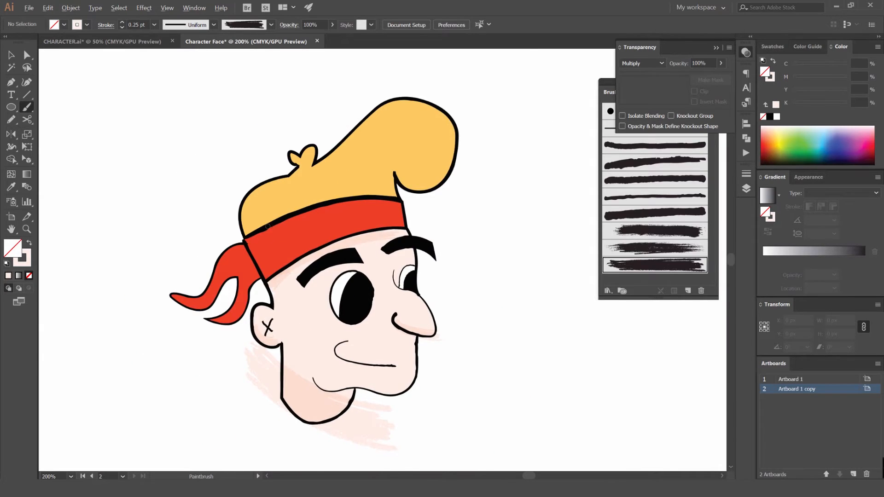
# Sample the headband's red for the textured paintbrush and set its blend mode to Multiply
pyautogui.scroll(2, 346, 220)
pyautogui.press('i')
pyautogui.click(341, 270)
pyautogui.press('b')
pyautogui.moveTo(538, 240); pyautogui.dragTo(268, 321)
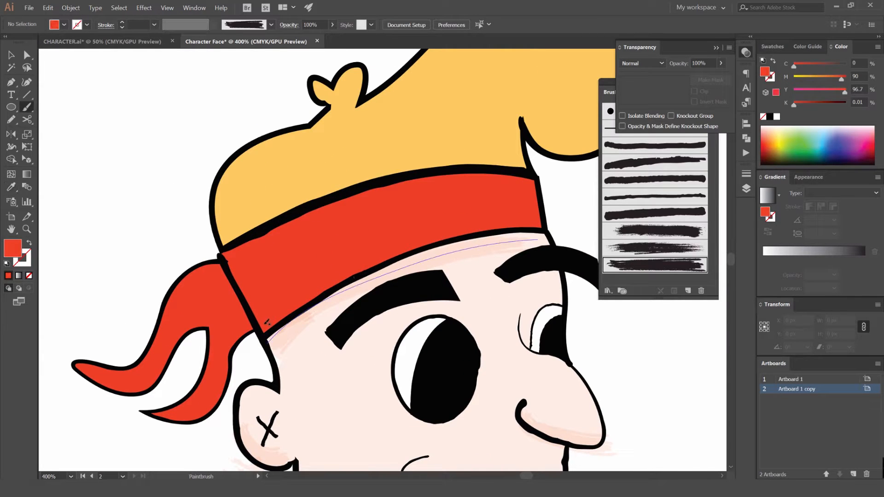
pyautogui.hotkey('ctrl', 'z')
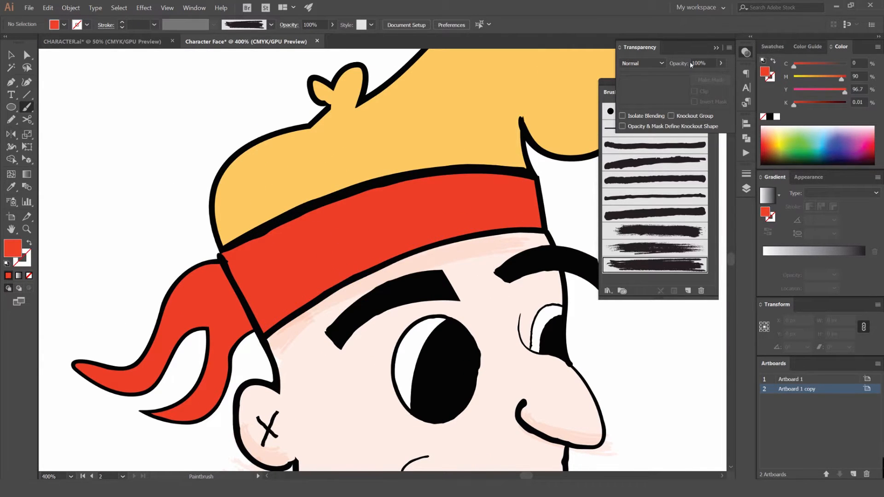
pyautogui.click(643, 65)
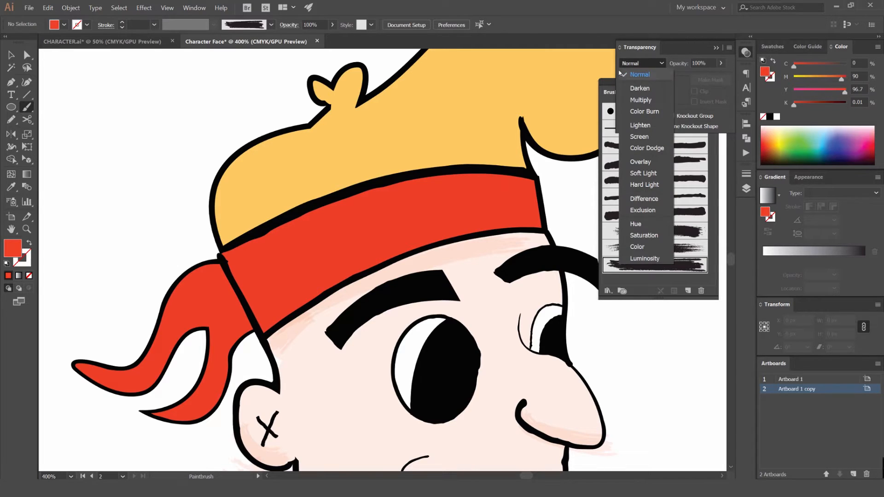
pyautogui.click(641, 100)
pyautogui.click(195, 8)
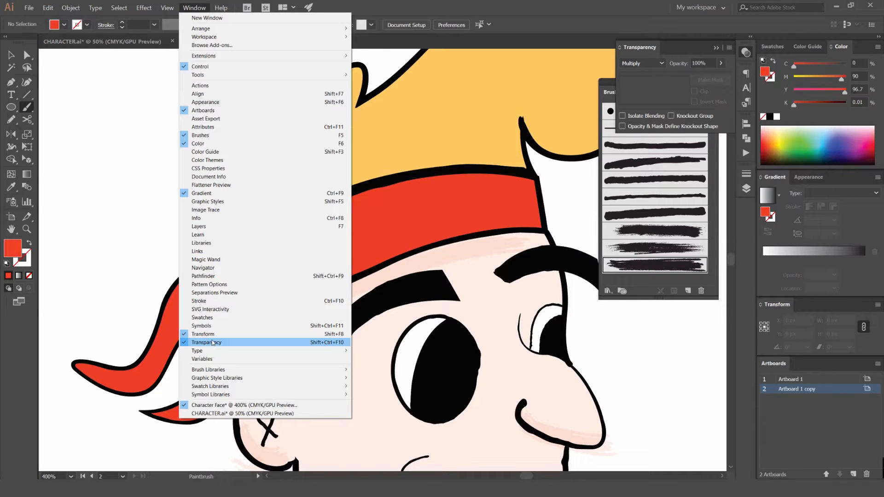
pyautogui.click(212, 342)
# Set the brush stroke weight to 0.5 pt and paint red Multiply shading along the headband's lower edge
pyautogui.moveTo(454, 211); pyautogui.dragTo(450, 213)
pyautogui.hotkey('ctrl', 'z')
pyautogui.moveTo(264, 322); pyautogui.dragTo(262, 323)
pyautogui.hotkey('ctrl', 'z')
pyautogui.click(154, 24)
pyautogui.click(170, 44)
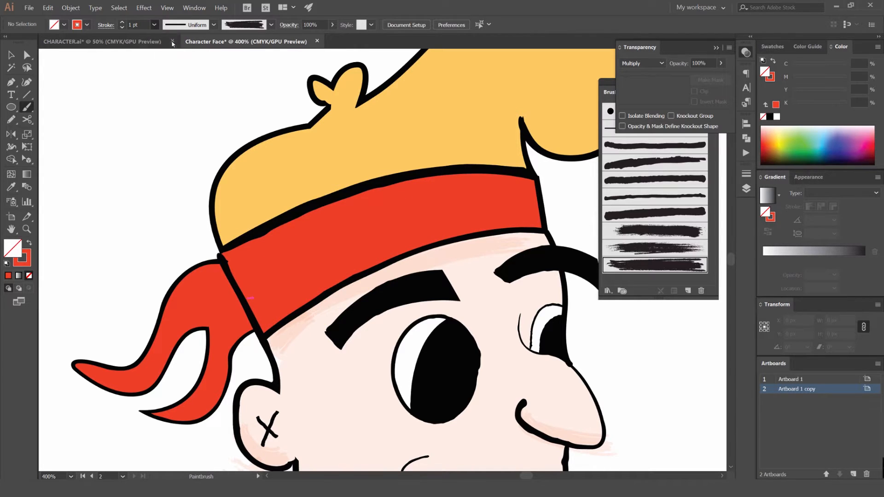
pyautogui.moveTo(549, 214); pyautogui.dragTo(541, 214)
pyautogui.hotkey('ctrl', 'z')
pyautogui.hotkey('ctrl', 'z')
pyautogui.moveTo(272, 316); pyautogui.dragTo(265, 335)
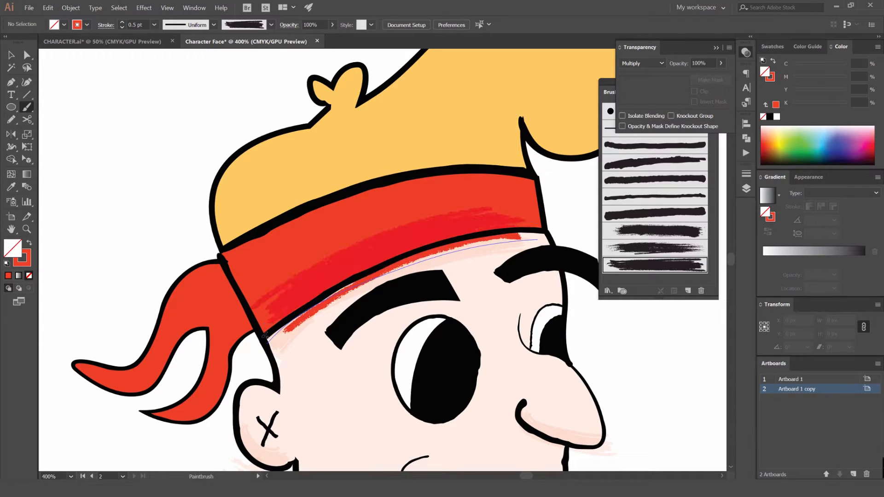
# Paint 0.5 pt red shading down the lower tail of the headband's knot
pyautogui.moveTo(265, 301); pyautogui.dragTo(282, 281)
pyautogui.scroll(1, 218, 330)
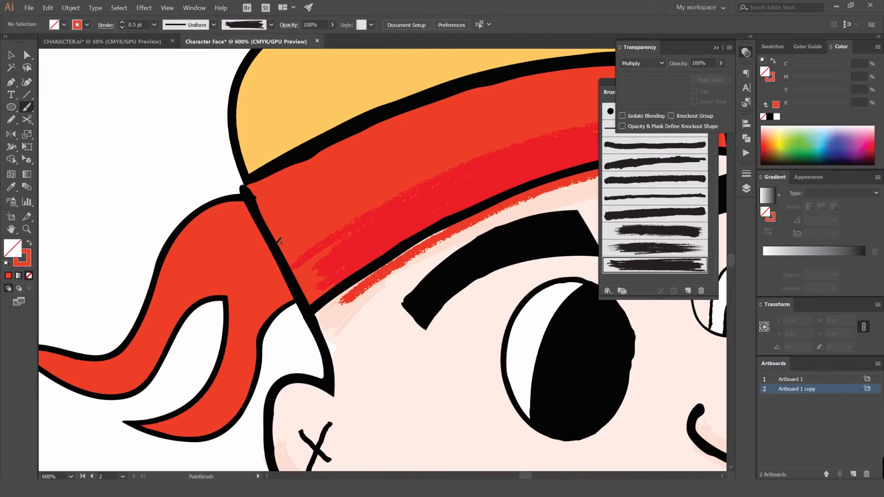
pyautogui.moveTo(225, 395); pyautogui.dragTo(167, 430)
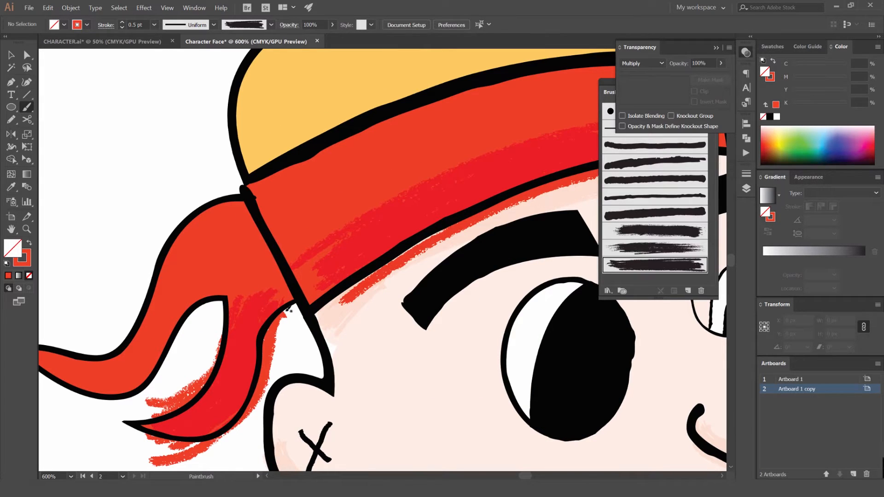
pyautogui.moveTo(185, 306); pyautogui.dragTo(182, 315)
pyautogui.hotkey('ctrl', 'z')
pyautogui.moveTo(237, 283); pyautogui.dragTo(297, 305)
pyautogui.moveTo(346, 216); pyautogui.dragTo(306, 261)
pyautogui.hotkey('ctrl', 'z')
# Sample the hair's yellow for the textured paintbrush and set its blend mode to Multiply
pyautogui.scroll(-1, 307, 257)
pyautogui.moveTo(373, 153); pyautogui.dragTo(293, 227)
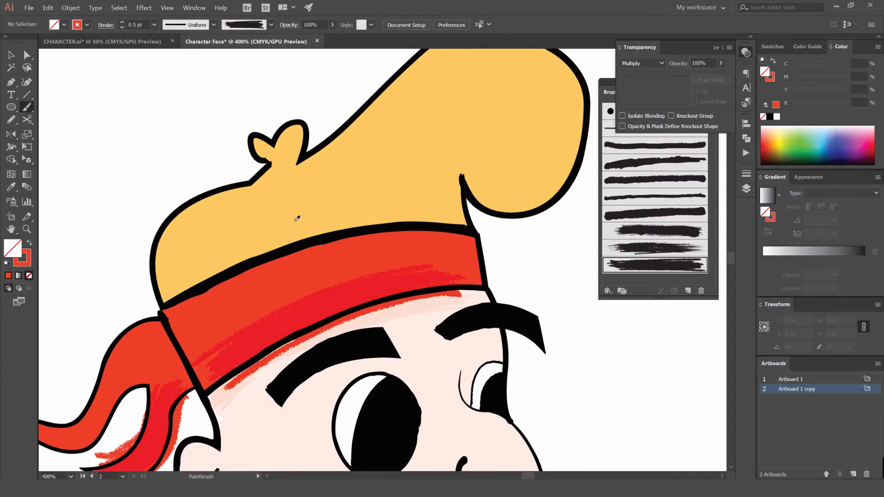
pyautogui.press('i')
pyautogui.click(293, 227)
pyautogui.press('b')
pyautogui.moveTo(380, 222); pyautogui.dragTo(409, 225)
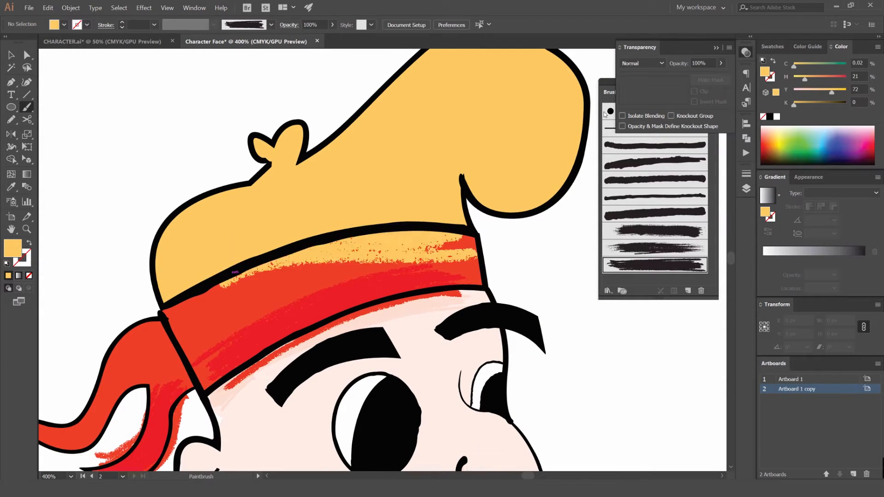
pyautogui.hotkey('ctrl', 'z')
pyautogui.click(641, 100)
# Paint a yellow Multiply shading stroke along the hair just above the headband
pyautogui.moveTo(449, 205)
pyautogui.mouseDown()
pyautogui.moveTo(311, 212)
pyautogui.moveTo(236, 242)
pyautogui.mouseUp()
pyautogui.hotkey('ctrl', 'z')
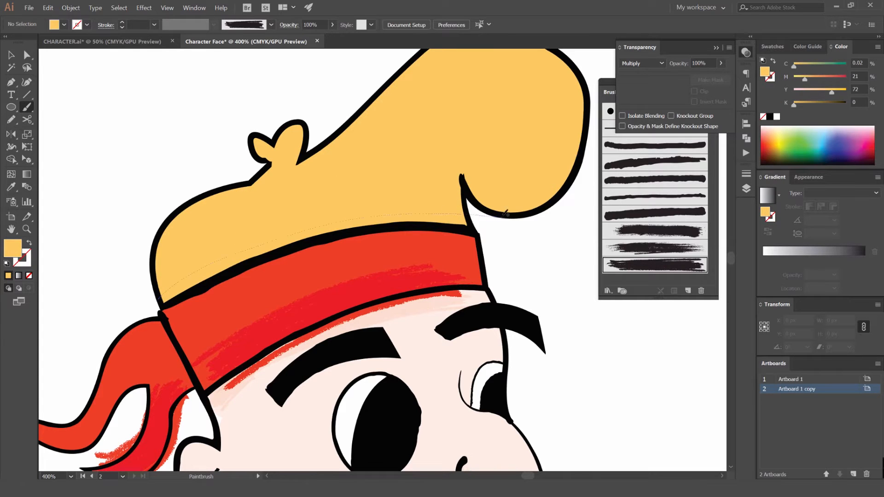
pyautogui.hotkey('ctrl', 'shift', 'z')
# Paint 1 pt yellow shading across the underside of the hair's front curl, redoing the stroke until it follows the curve
pyautogui.moveTo(548, 185); pyautogui.dragTo(456, 178)
pyautogui.hotkey('ctrl', 'z')
pyautogui.moveTo(518, 162); pyautogui.dragTo(432, 214)
pyautogui.moveTo(501, 168); pyautogui.dragTo(374, 200)
pyautogui.hotkey('ctrl', 'z')
pyautogui.moveTo(505, 184)
pyautogui.mouseDown()
pyautogui.moveTo(377, 177)
pyautogui.moveTo(395, 188)
pyautogui.mouseUp()
pyautogui.hotkey('ctrl', 'z')
pyautogui.hotkey('ctrl', 'z')
pyautogui.moveTo(484, 176)
pyautogui.mouseDown()
pyautogui.moveTo(465, 213)
pyautogui.moveTo(374, 170)
pyautogui.mouseUp()
pyautogui.scroll(-3, 478, 180)
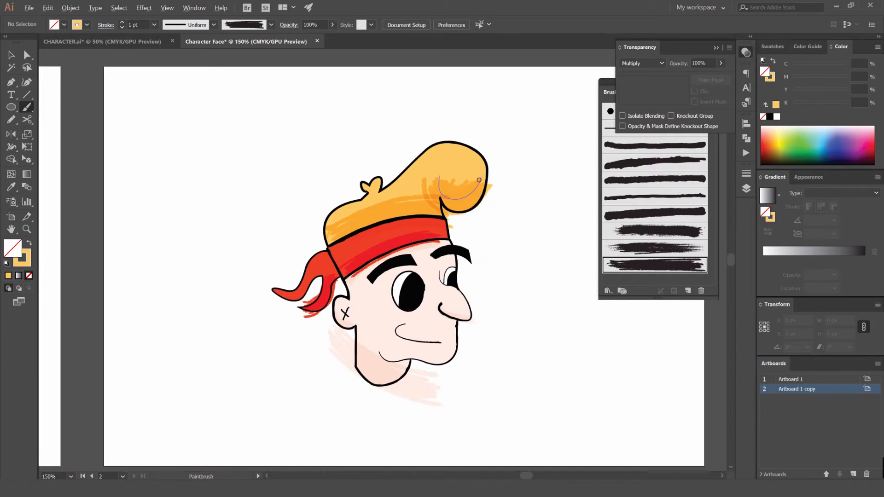
pyautogui.hotkey('ctrl', 'z')
pyautogui.moveTo(480, 204); pyautogui.dragTo(489, 229)
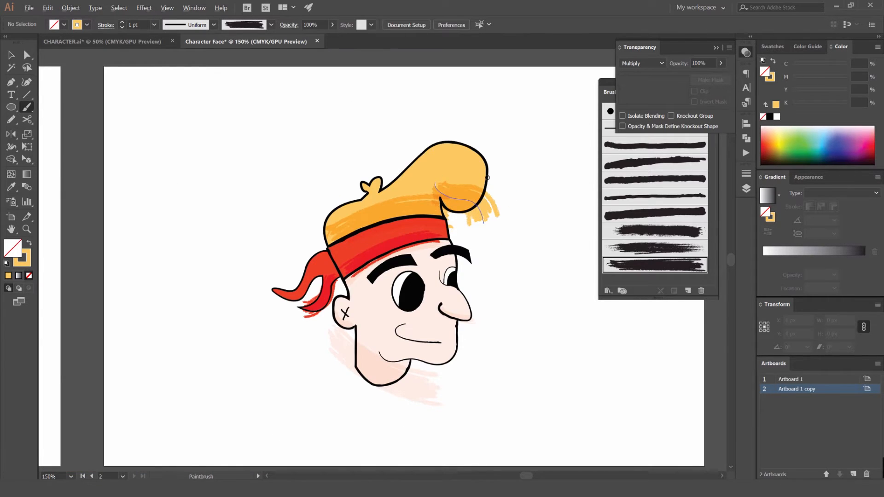
pyautogui.scroll(-1, 488, 177)
pyautogui.scroll(3, 507, 207)
pyautogui.hotkey('ctrl', 'z')
pyautogui.moveTo(337, 173); pyautogui.dragTo(467, 206)
pyautogui.hotkey('ctrl', 'z')
pyautogui.hotkey('ctrl', 'shift', 'z')
# Inspect the overlapping shading strokes on the hair up close and review the shading across the whole face
pyautogui.press('v')
pyautogui.scroll(-3, 507, 198)
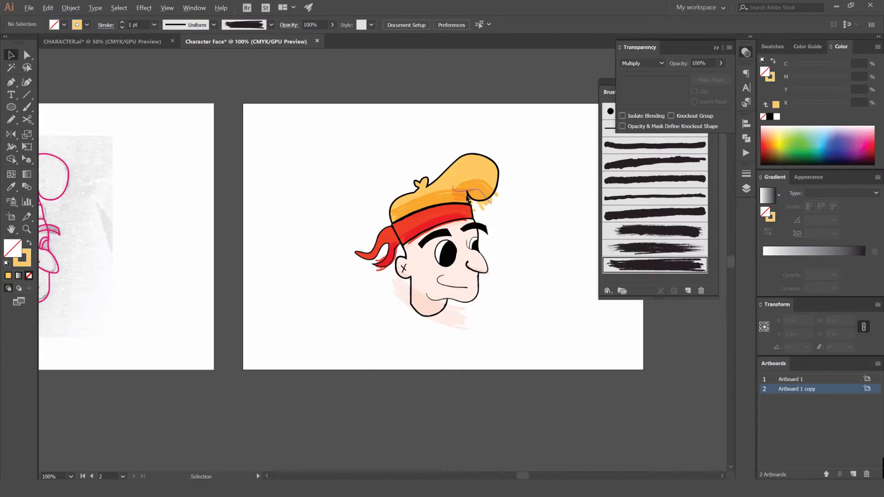
pyautogui.scroll(8, 488, 189)
pyautogui.scroll(-3, 442, 168)
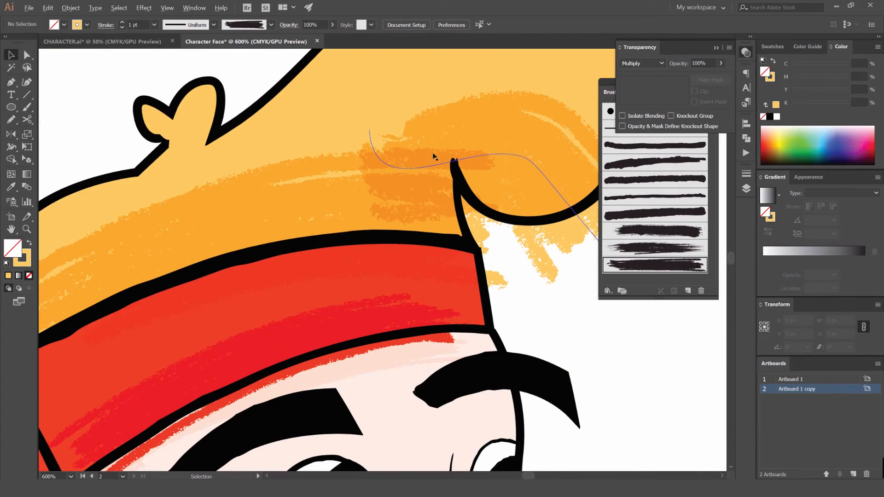
pyautogui.click(338, 178)
pyautogui.scroll(-2, 454, 162)
pyautogui.moveTo(569, 136); pyautogui.dragTo(509, 175)
pyautogui.click(510, 175)
pyautogui.click(436, 198)
pyautogui.keyDown('shift'); pyautogui.click(321, 218); pyautogui.keyUp('shift')
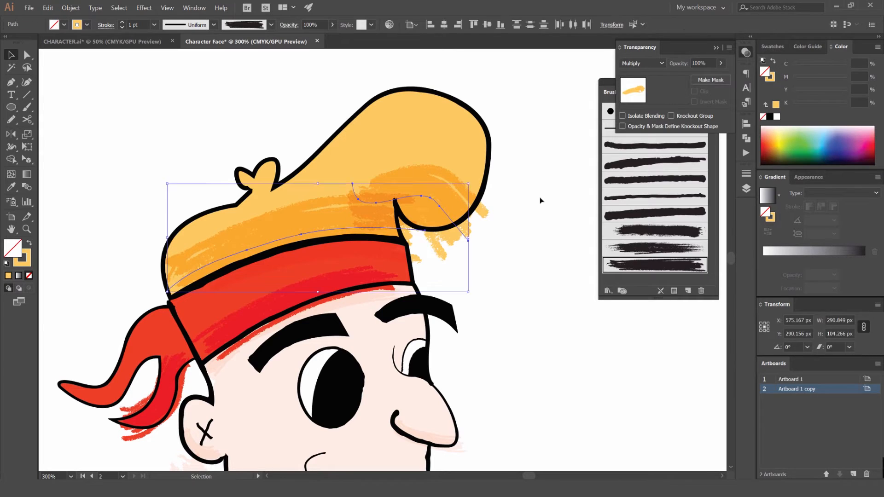
pyautogui.click(539, 199)
pyautogui.moveTo(539, 201); pyautogui.dragTo(535, 184)
pyautogui.scroll(-2, 539, 185)
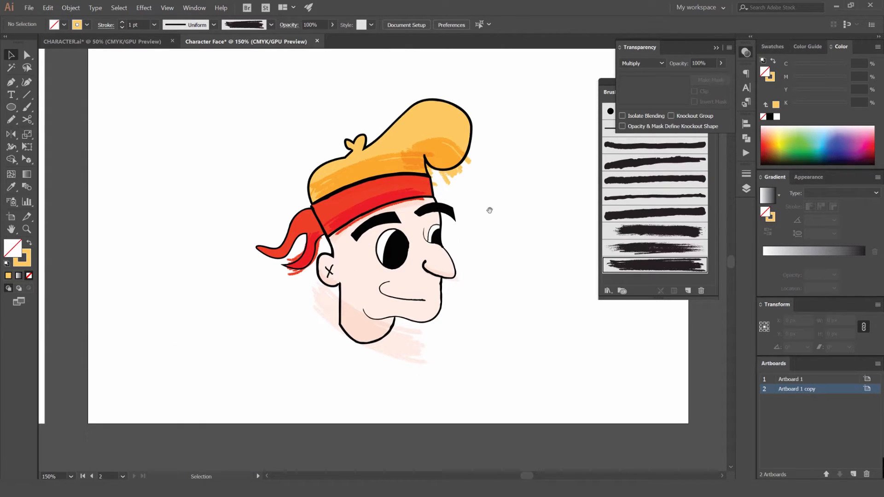
pyautogui.scroll(-2, 492, 230)
pyautogui.scroll(3, 479, 240)
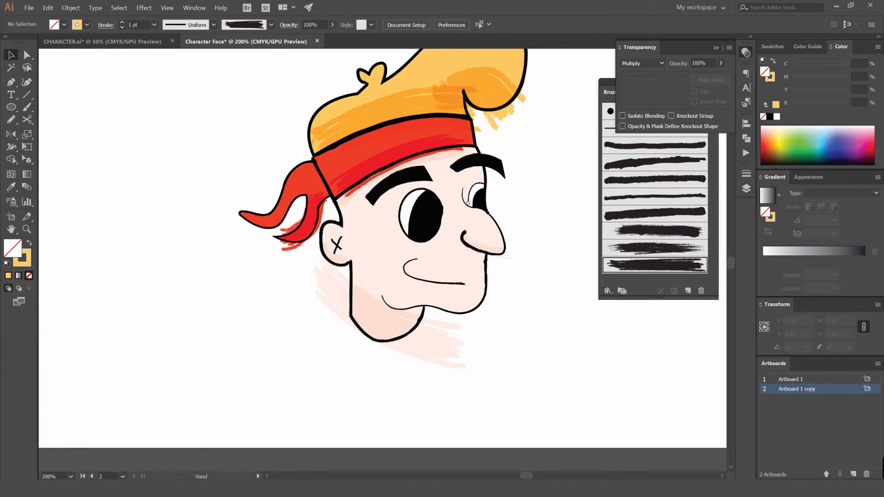
pyautogui.scroll(-2, 467, 201)
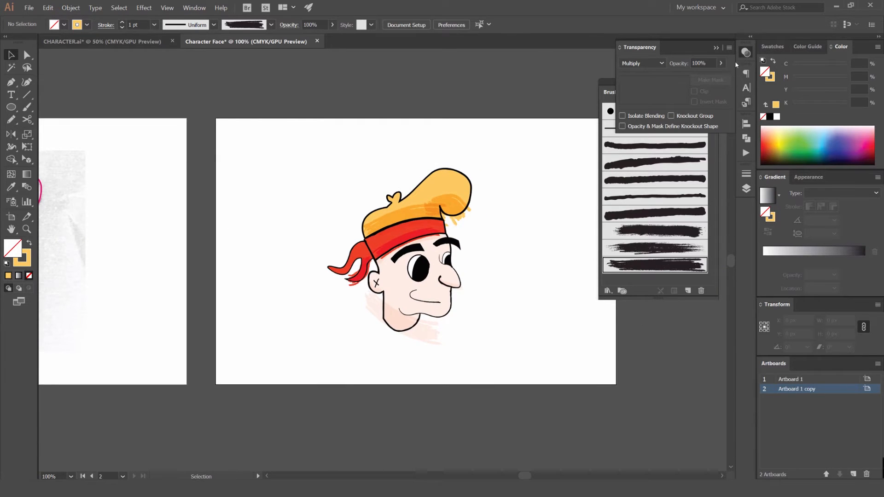
pyautogui.click(745, 52)
pyautogui.moveTo(499, 221); pyautogui.dragTo(578, 209)
pyautogui.scroll(1, 498, 220)
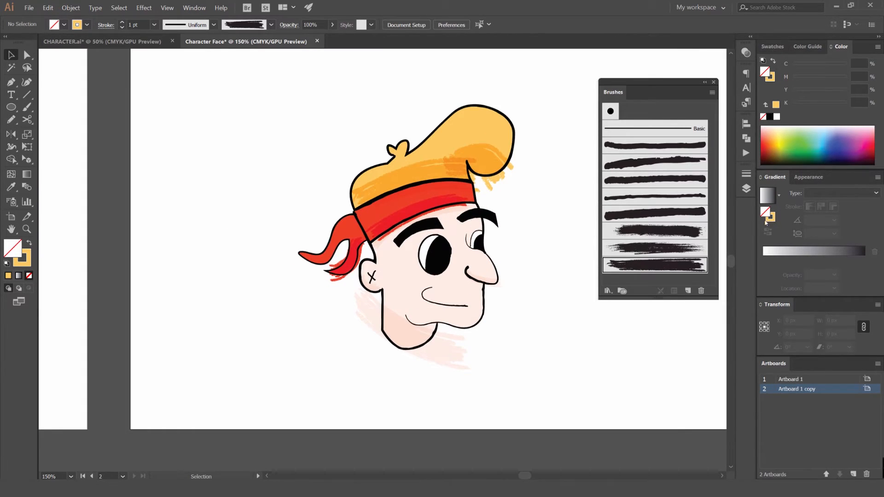
pyautogui.scroll(1, 506, 263)
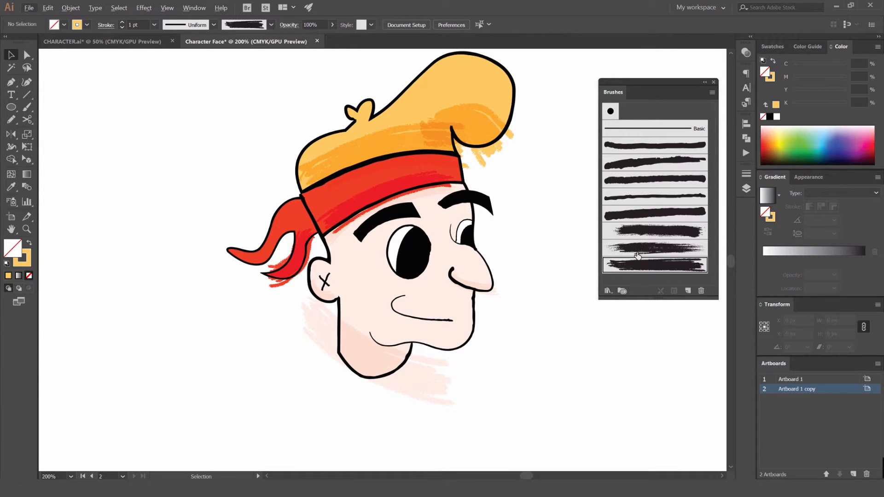
# Paint a curved test stroke on the empty canvas beside the face, try several textured brushes on it, and delete it
pyautogui.moveTo(540, 216); pyautogui.dragTo(296, 251)
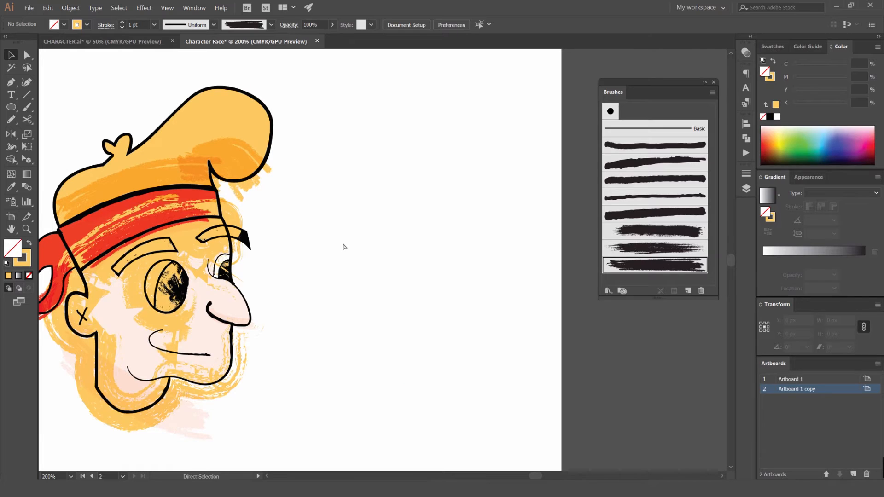
pyautogui.press('b')
pyautogui.moveTo(399, 134); pyautogui.dragTo(352, 230)
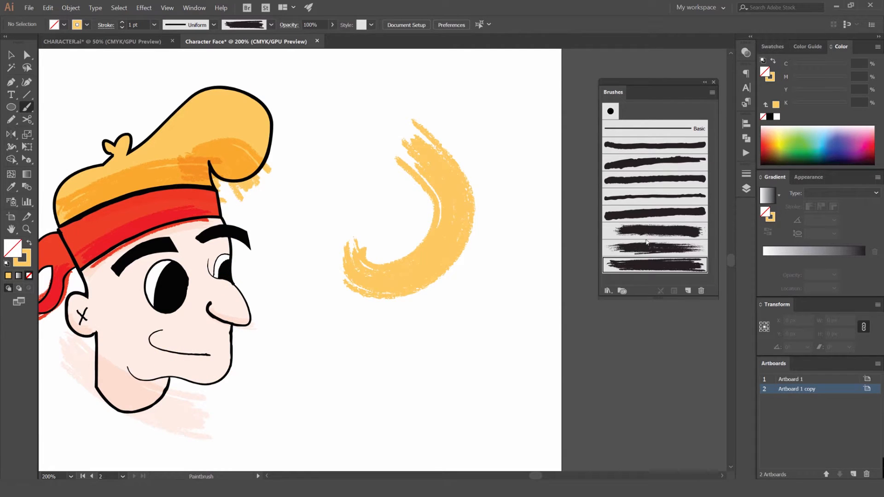
pyautogui.press('v')
pyautogui.click(641, 232)
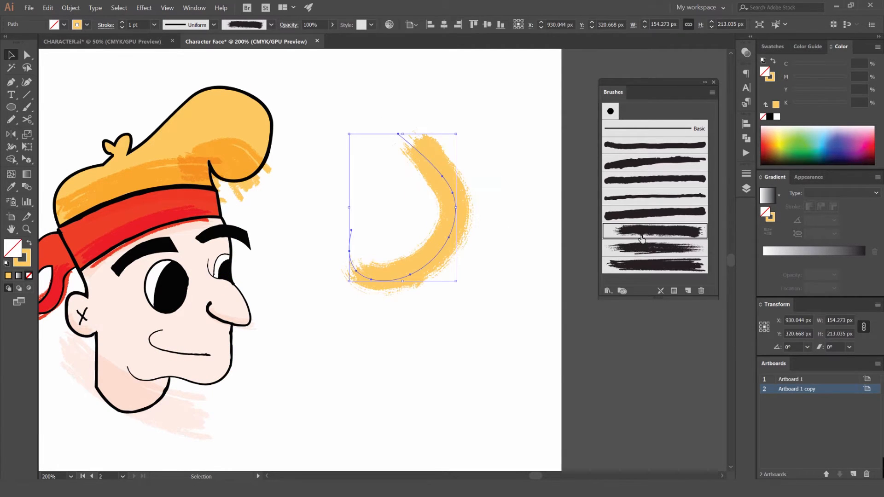
pyautogui.click(638, 214)
pyautogui.click(611, 248)
pyautogui.click(519, 161)
pyautogui.click(458, 198)
pyautogui.click(656, 230)
pyautogui.click(656, 265)
pyautogui.click(497, 176)
pyautogui.click(455, 162)
pyautogui.press('Delete')
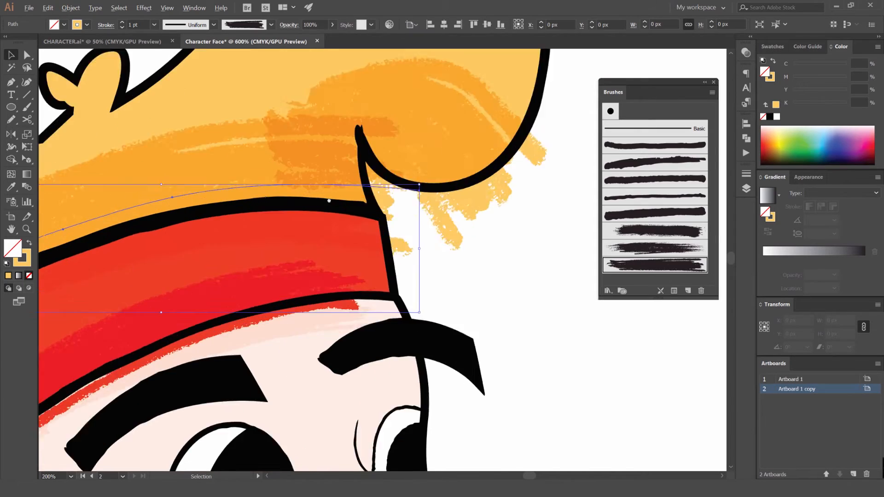
# Compare the rough brushes on the hair shading stroke above the headband and apply the dry brush with feathered ends
pyautogui.moveTo(329, 201); pyautogui.dragTo(390, 207)
pyautogui.click(633, 233)
pyautogui.click(635, 249)
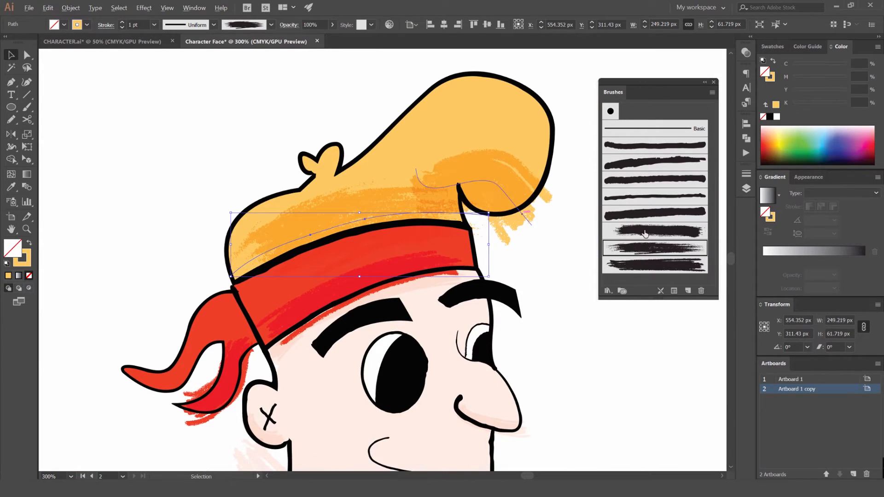
pyautogui.click(641, 266)
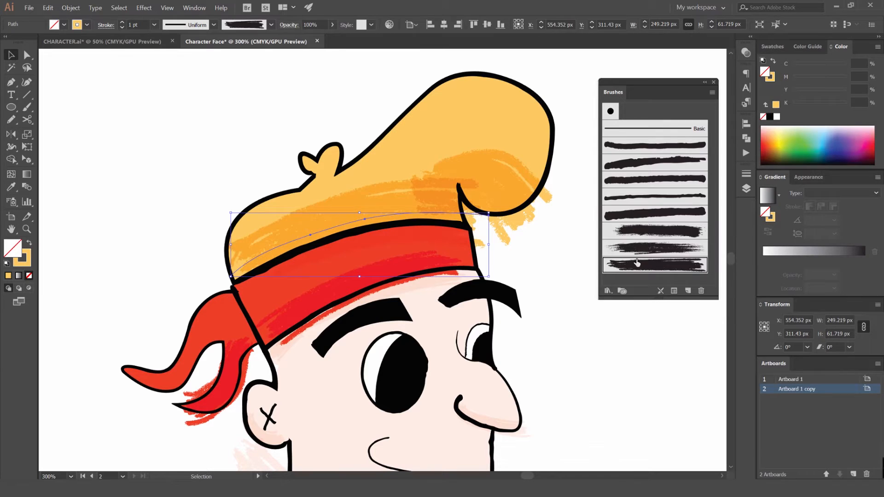
pyautogui.click(639, 251)
pyautogui.click(530, 244)
# Try shifting the hair shading stroke above the headband slightly down and to the left
pyautogui.moveTo(382, 209); pyautogui.dragTo(363, 216)
pyautogui.click(531, 249)
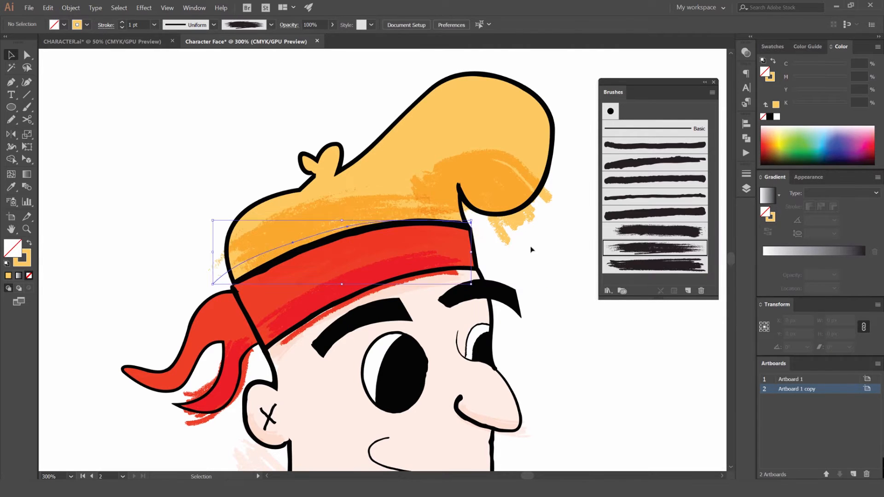
pyautogui.hotkey('ctrl', 'z')
pyautogui.hotkey('ctrl', 'z')
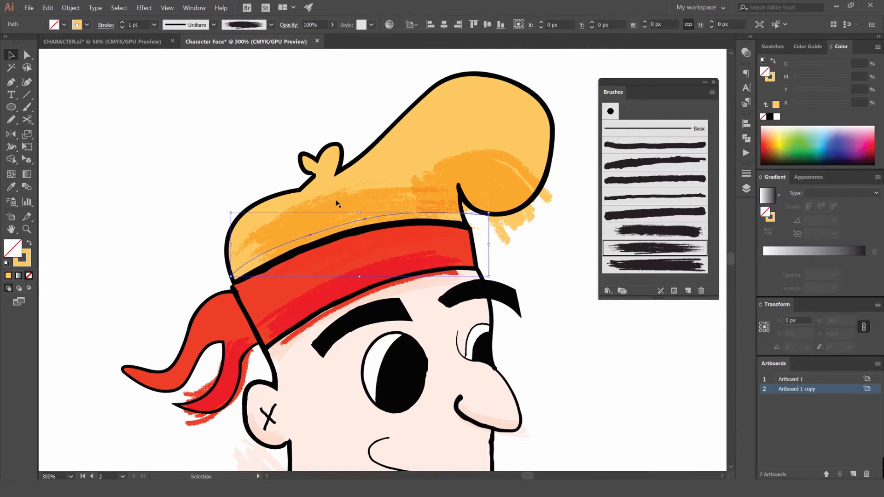
pyautogui.hotkey('ctrl', 'shift', 'z')
pyautogui.click(536, 254)
# Lock the Shading layer, unlock the Linework layer, and make Linework the active layer
pyautogui.scroll(-2, 536, 254)
pyautogui.moveTo(480, 254); pyautogui.dragTo(382, 265)
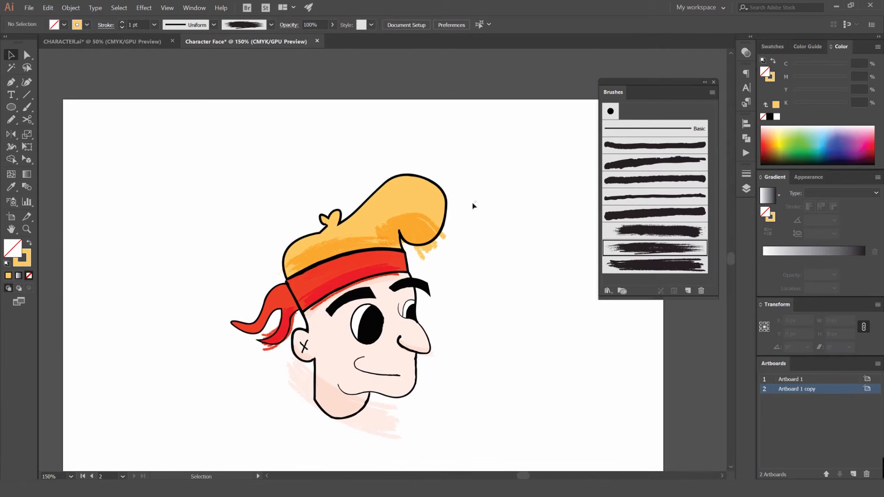
pyautogui.click(747, 189)
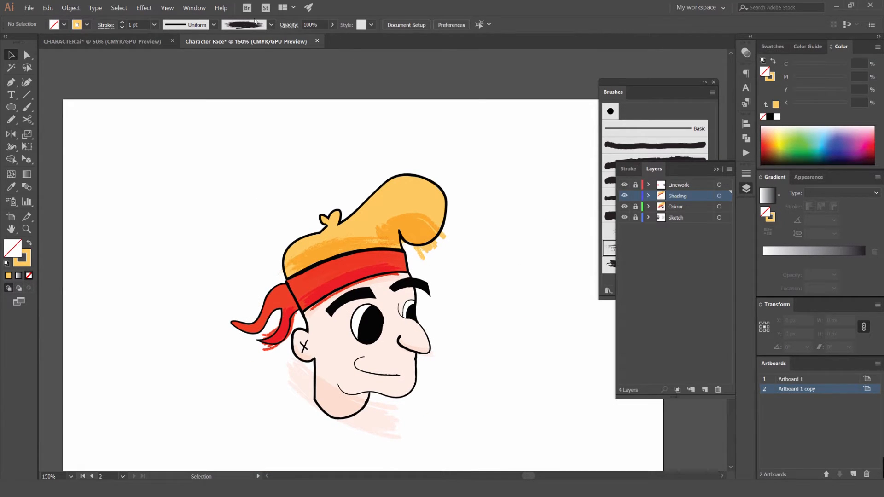
pyautogui.click(194, 8)
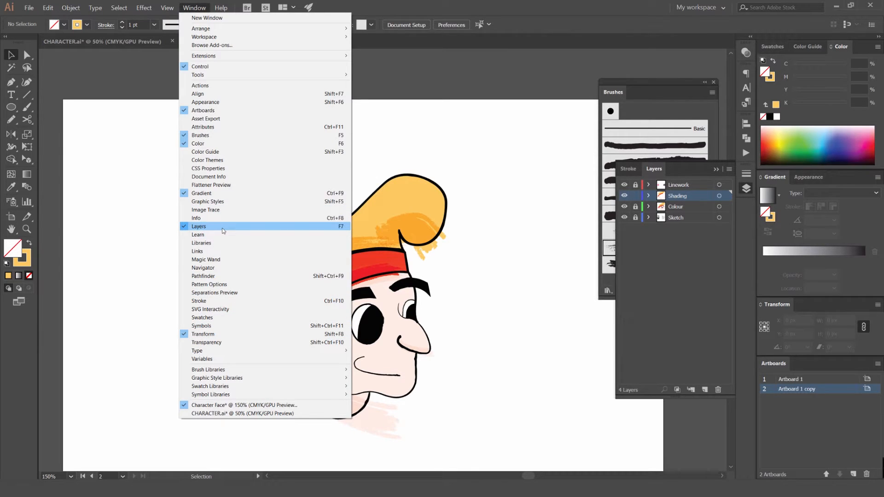
pyautogui.click(458, 145)
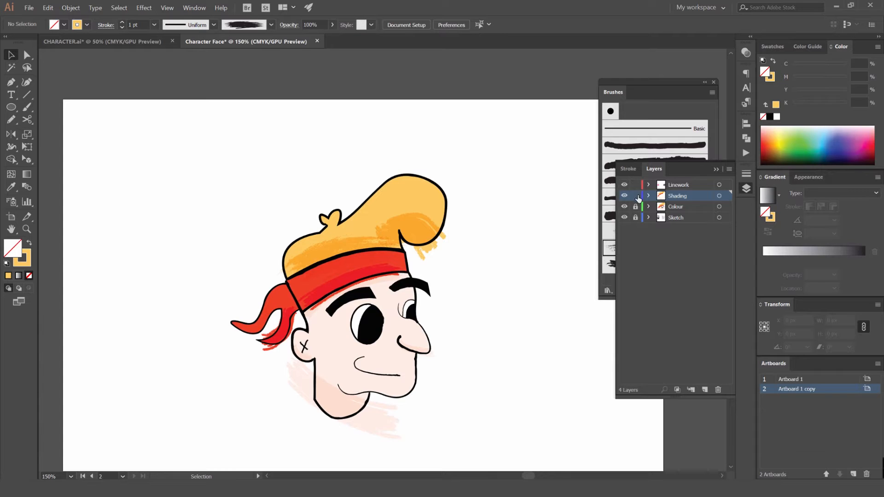
pyautogui.click(701, 185)
# Select all the linework paths of the face and try moving them away from the colours
pyautogui.moveTo(508, 186); pyautogui.dragTo(513, 151)
pyautogui.moveTo(489, 79); pyautogui.dragTo(210, 449)
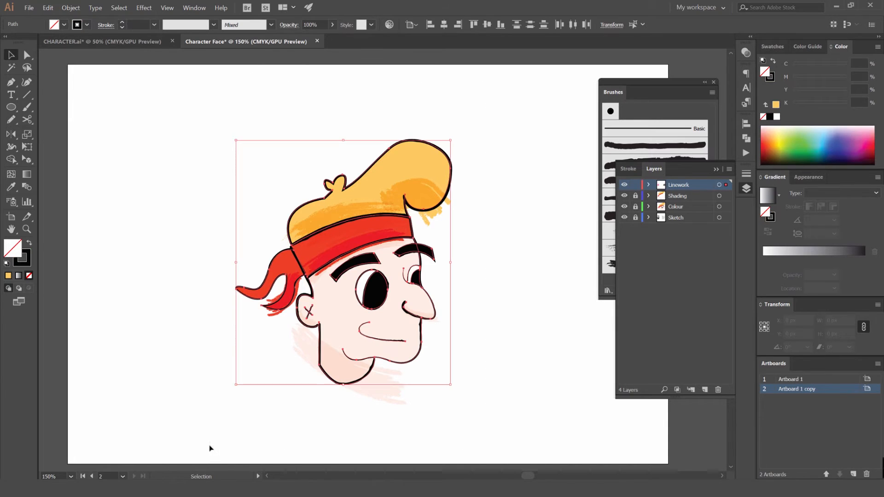
pyautogui.moveTo(397, 216); pyautogui.dragTo(224, 148)
pyautogui.hotkey('ctrl', 'z')
pyautogui.press('a')
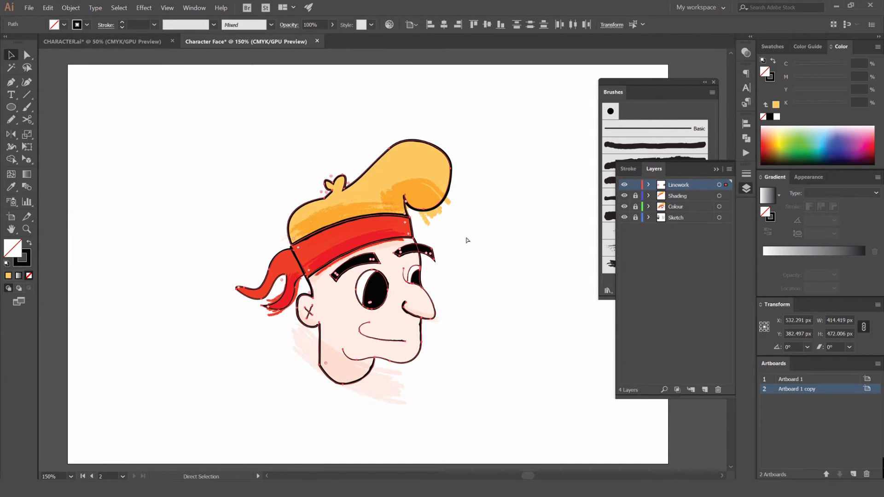
# Lock the Linework layer and paste a copy of the face linework in place on the unlocked Shading layer
pyautogui.press('v')
pyautogui.click(636, 185)
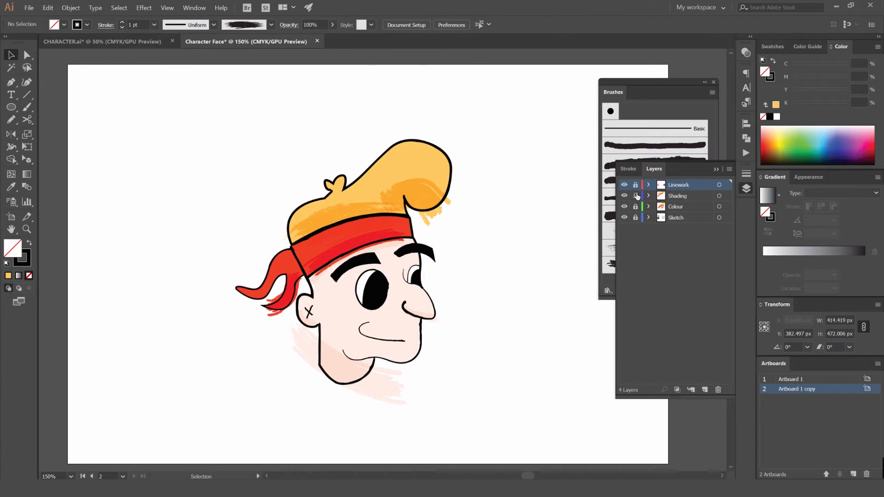
pyautogui.click(678, 197)
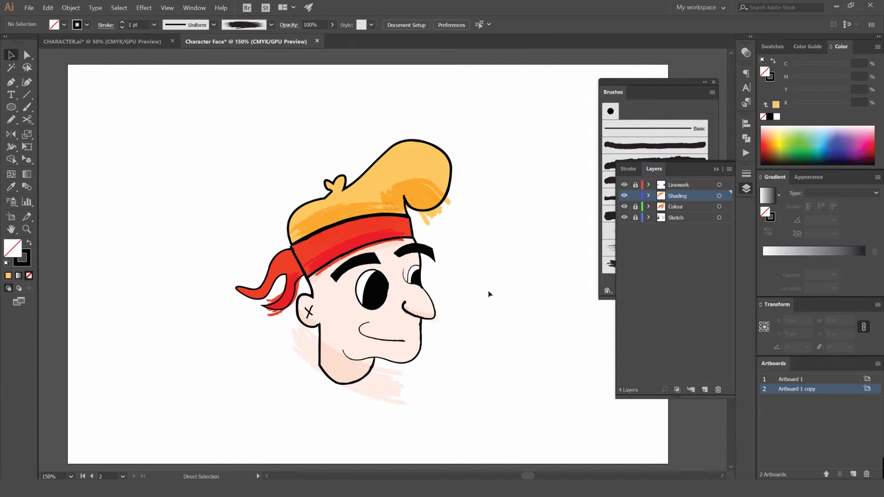
pyautogui.moveTo(454, 220); pyautogui.dragTo(272, 180)
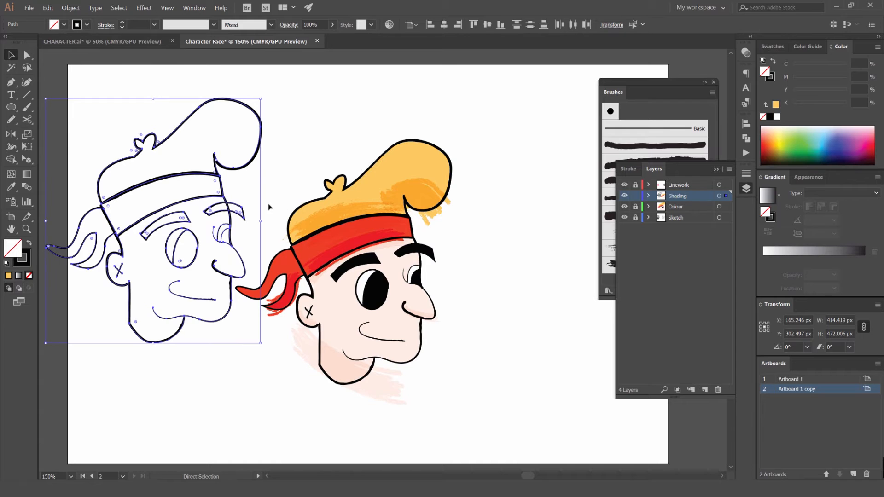
pyautogui.hotkey('ctrl', 'z')
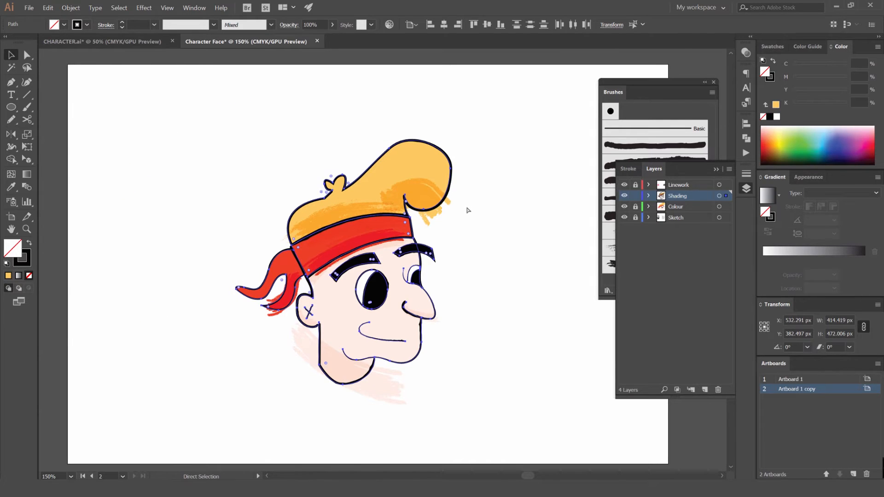
# Combine the linework copy on the Shading layer into one compound path and test that it moves as a single piece
pyautogui.hotkey('ctrl', 'g')
pyautogui.press('a')
pyautogui.hotkey('ctrl', '8')
pyautogui.press('v')
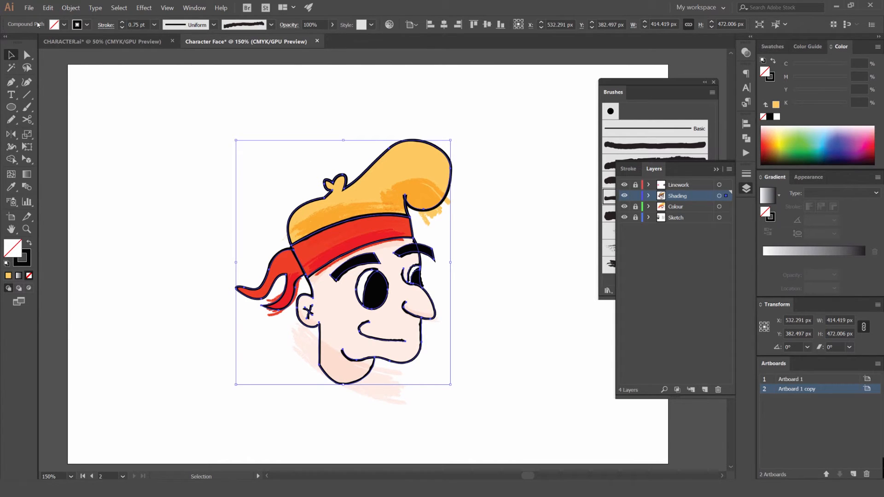
pyautogui.moveTo(385, 154); pyautogui.dragTo(252, 129)
pyautogui.hotkey('ctrl', 'z')
pyautogui.click(478, 130)
pyautogui.scroll(-1, 469, 163)
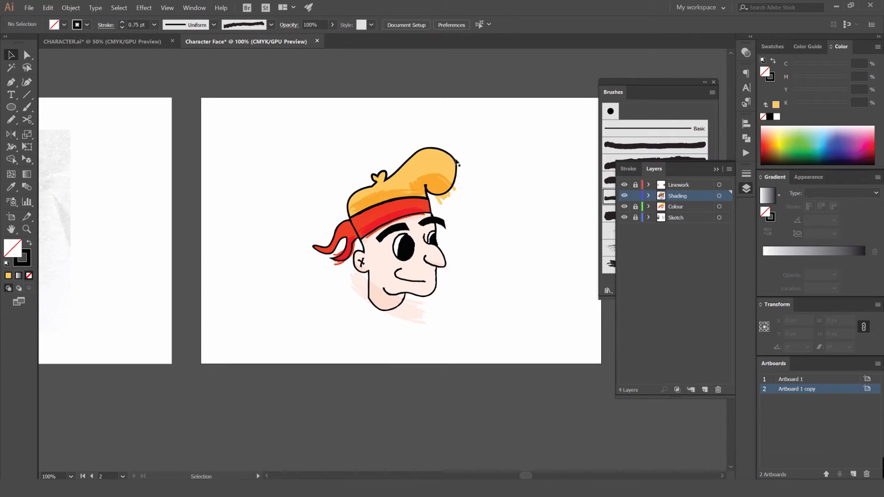
# Lock the linework compound path, select all the shading brush strokes and try moving them away from the face
pyautogui.moveTo(280, 159); pyautogui.dragTo(460, 138)
pyautogui.click(463, 136)
pyautogui.click(451, 157)
pyautogui.hotkey('ctrl', '2')
pyautogui.moveTo(489, 122); pyautogui.dragTo(320, 311)
pyautogui.scroll(3, 396, 222)
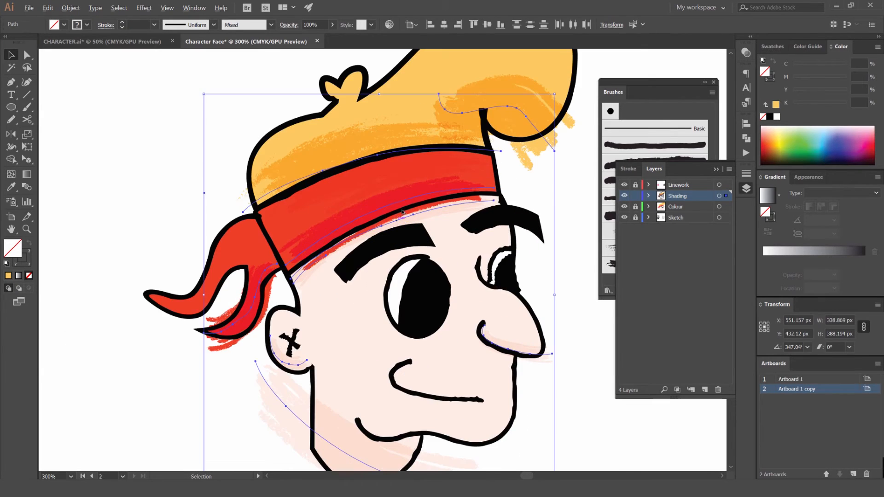
pyautogui.hotkey('ctrl', '-')
pyautogui.hotkey('ctrl', '-')
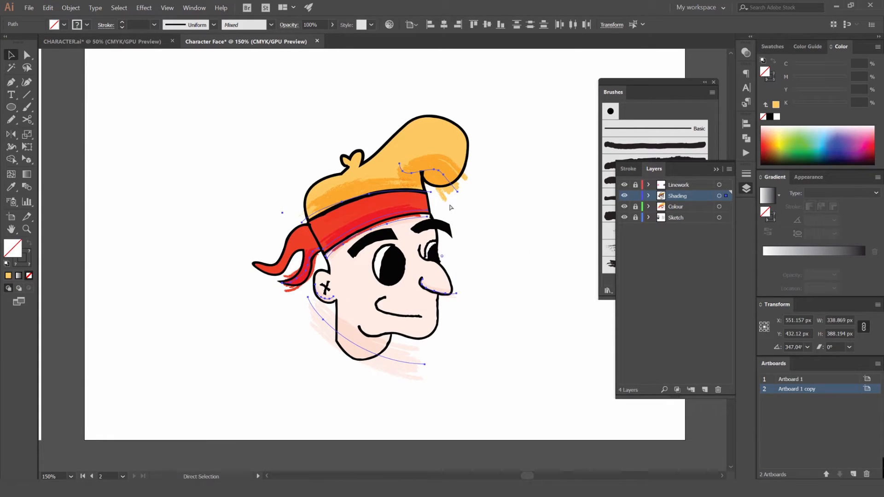
pyautogui.press('v')
pyautogui.moveTo(448, 179); pyautogui.dragTo(272, 132)
pyautogui.hotkey('ctrl', 'z')
# Unlock the linework compound path, select it together with the shading strokes and make a clipping mask
pyautogui.click(509, 130)
pyautogui.hotkey('ctrl', 'alt', '2')
pyautogui.click(511, 128)
pyautogui.moveTo(462, 131); pyautogui.dragTo(362, 100)
pyautogui.hotkey('ctrl', 'z')
pyautogui.moveTo(498, 87); pyautogui.dragTo(231, 407)
pyautogui.press('a')
pyautogui.click(231, 406)
pyautogui.press('v')
# Try moving the clipped shading group off the face, inspect its edges, and undo the moves
pyautogui.moveTo(409, 104); pyautogui.dragTo(295, 101)
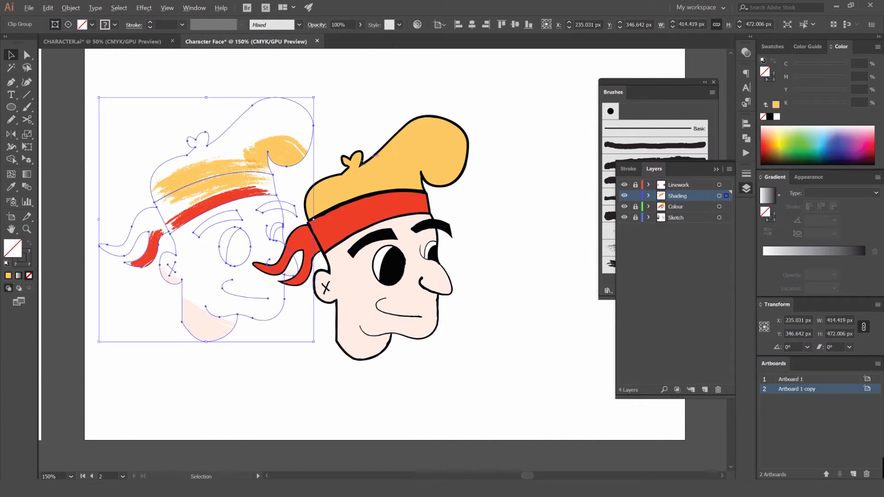
pyautogui.scroll(3, 134, 188)
pyautogui.scroll(2, 530, 124)
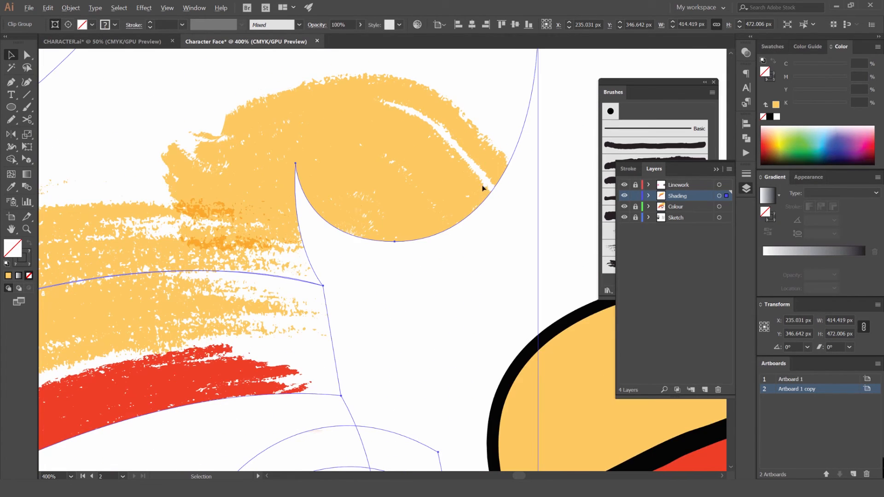
pyautogui.scroll(-5, 374, 203)
pyautogui.moveTo(594, 165); pyautogui.dragTo(503, 193)
pyautogui.hotkey('ctrl', 'z')
pyautogui.click(556, 193)
# Examine the clipped shading on the headband, hair, ear and neck up close and across the whole face
pyautogui.scroll(3, 409, 260)
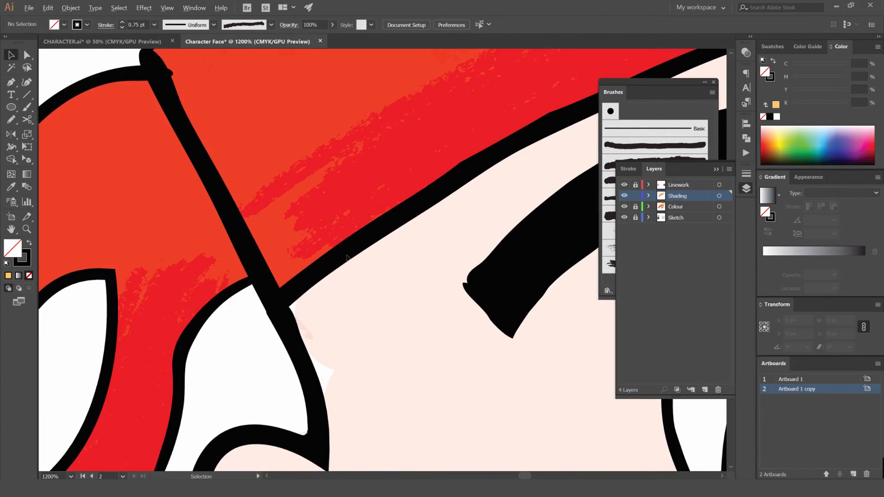
pyautogui.scroll(-3, 368, 335)
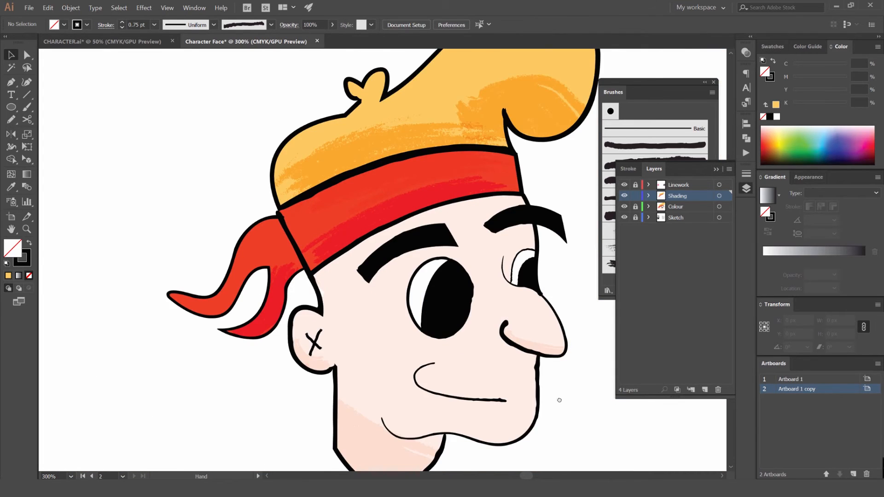
pyautogui.scroll(-2, 391, 363)
pyautogui.scroll(2, 296, 348)
pyautogui.scroll(-2, 418, 364)
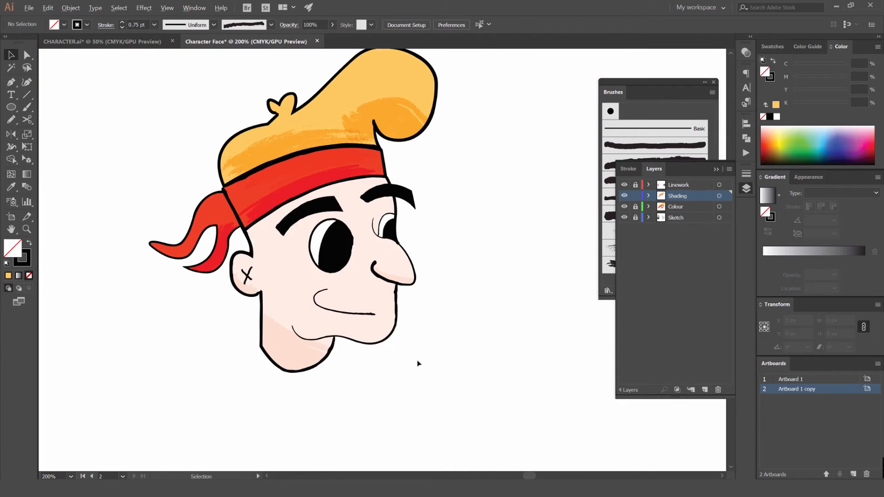
pyautogui.scroll(-1, 418, 363)
pyautogui.moveTo(490, 162); pyautogui.dragTo(484, 215)
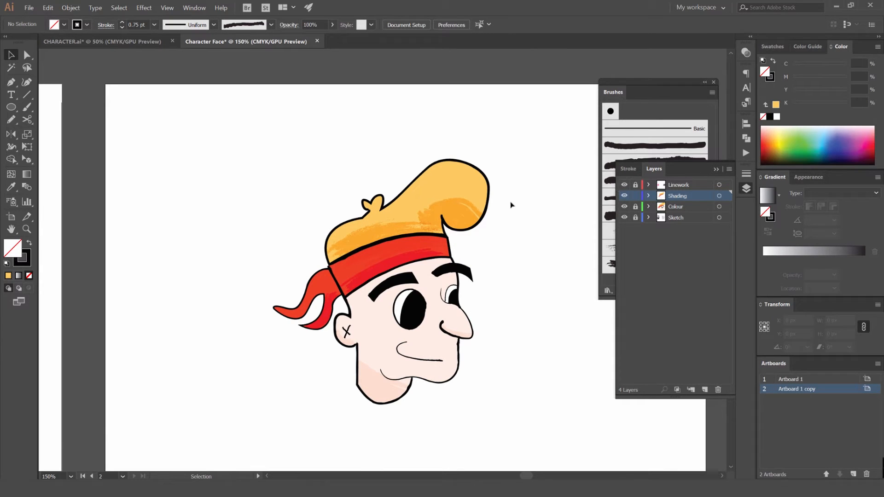
pyautogui.scroll(-1, 463, 174)
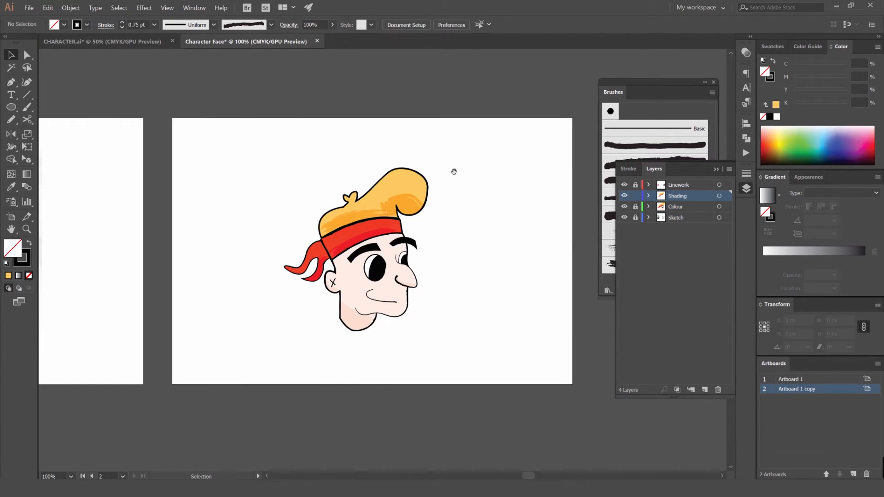
pyautogui.moveTo(454, 172); pyautogui.dragTo(493, 161)
# Create a new layer named BG and place it below the Sketch layer
pyautogui.click(684, 218)
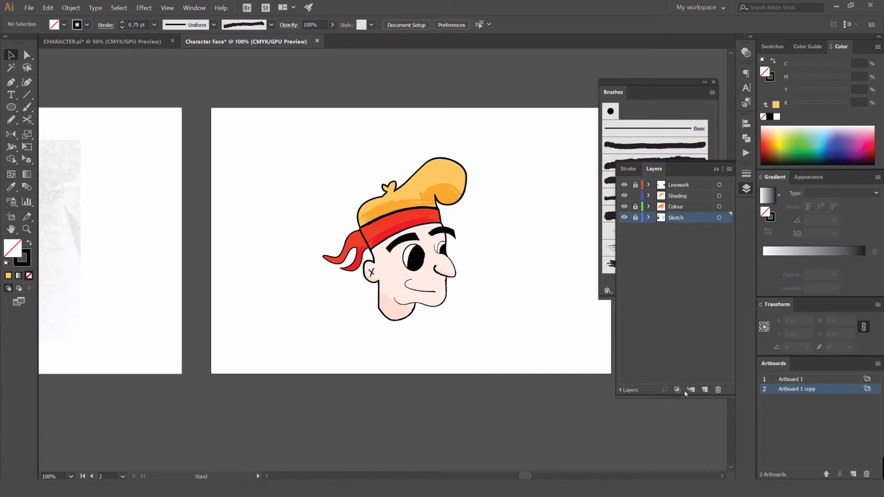
pyautogui.click(705, 390)
pyautogui.doubleClick(683, 217)
pyautogui.write('BG')
pyautogui.press('Return')
pyautogui.moveTo(677, 235); pyautogui.dragTo(677, 235)
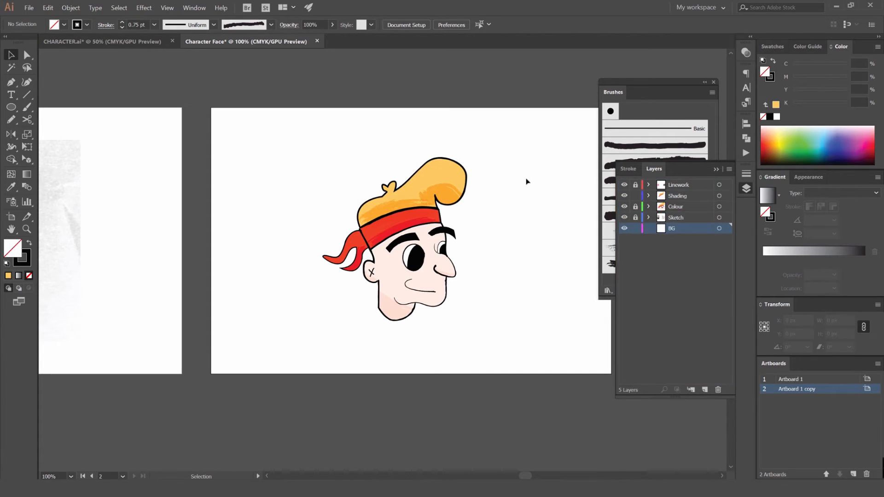
# Draw a 1160 × 772 px rectangle on the BG layer covering the whole artboard behind the coloured face
pyautogui.moveTo(548, 144); pyautogui.dragTo(394, 136)
pyautogui.moveTo(695, 81)
pyautogui.mouseDown()
pyautogui.moveTo(531, 94)
pyautogui.moveTo(560, 81)
pyautogui.mouseUp()
pyautogui.moveTo(295, 159); pyautogui.dragTo(375, 150)
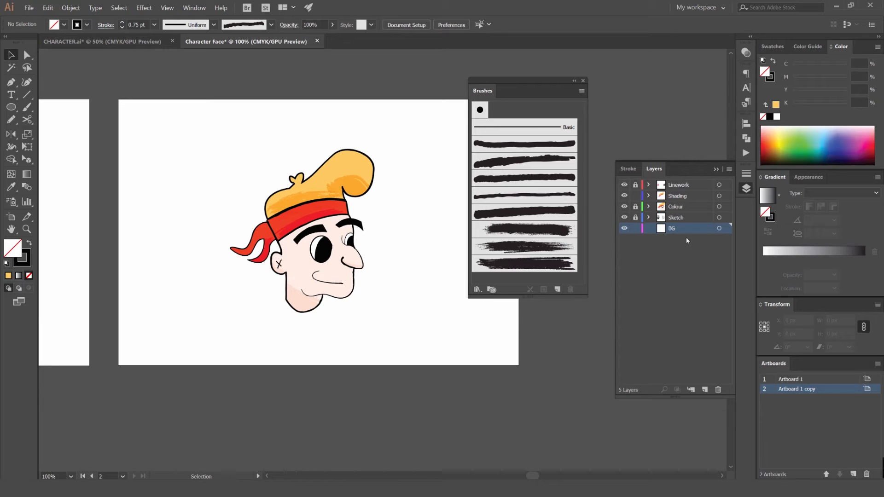
pyautogui.moveTo(580, 82); pyautogui.dragTo(637, 78)
pyautogui.press('m')
pyautogui.moveTo(118, 97); pyautogui.dragTo(519, 365)
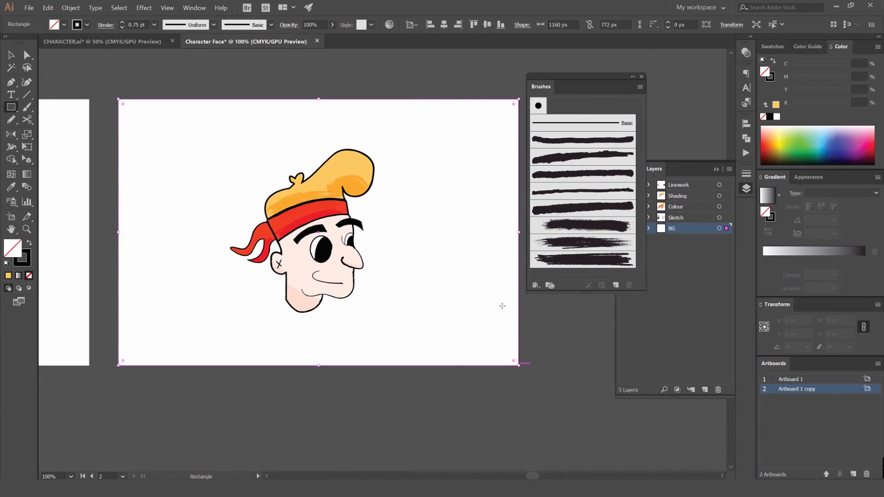
# Deselect everything and add the colours used in the artwork to the swatches
pyautogui.click(772, 47)
pyautogui.click(878, 46)
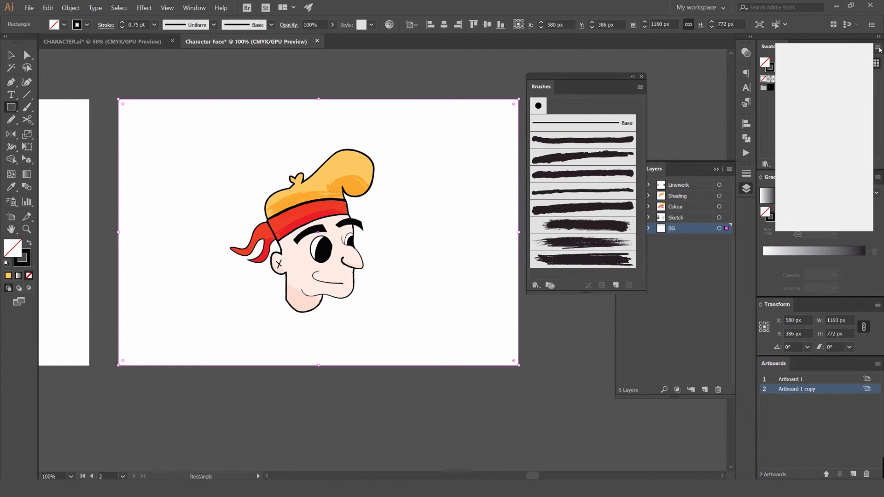
pyautogui.click(830, 109)
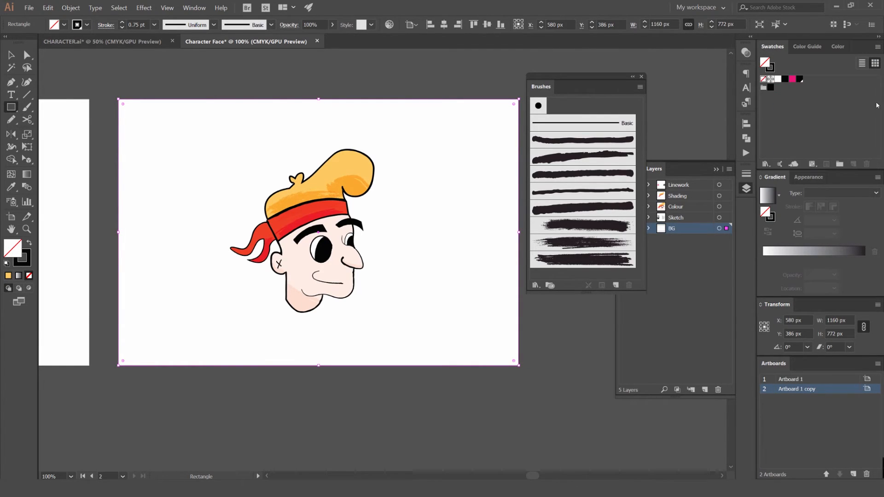
pyautogui.press('v')
pyautogui.hotkey('ctrl', 'shift', 'a')
pyautogui.click(879, 47)
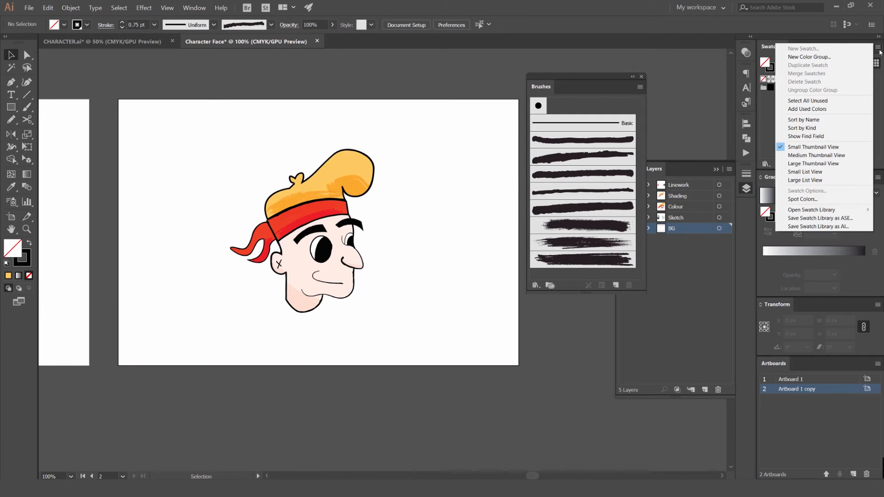
pyautogui.click(824, 109)
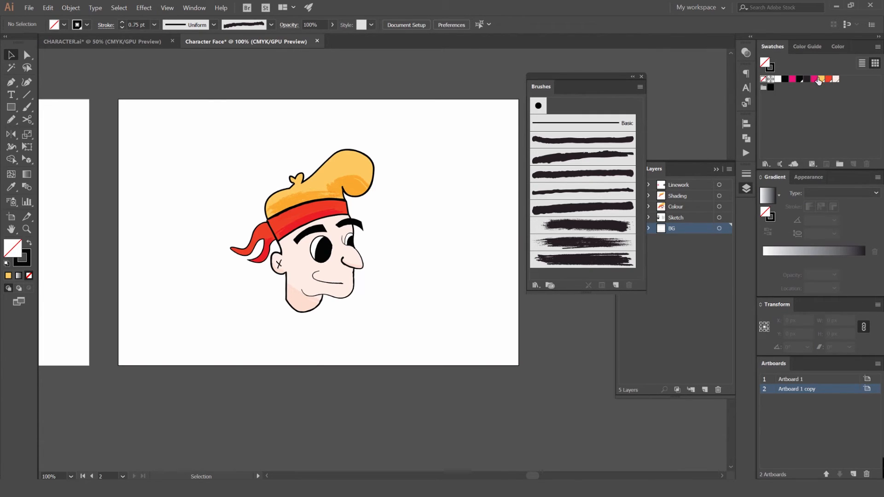
# Remove the background rectangle's stroke and fill it with a pale cream tint from the yellow swatch's colour guide
pyautogui.click(493, 122)
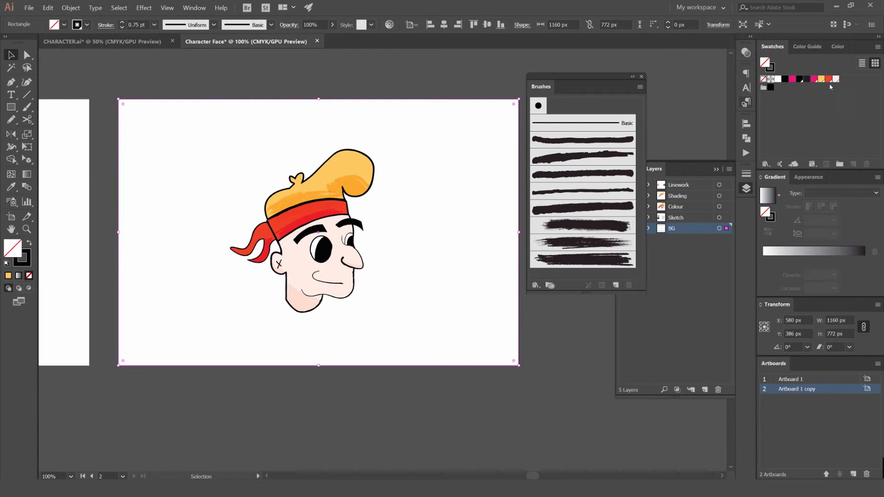
pyautogui.hotkey('shift', 'x')
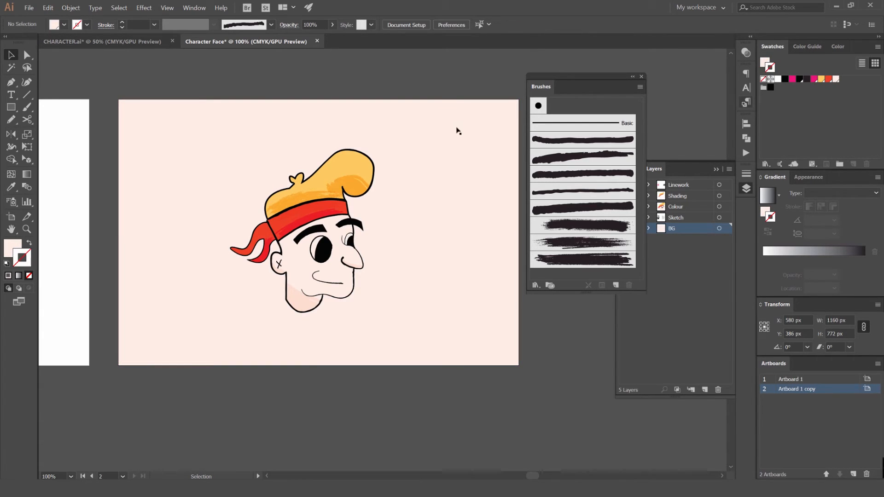
pyautogui.click(822, 79)
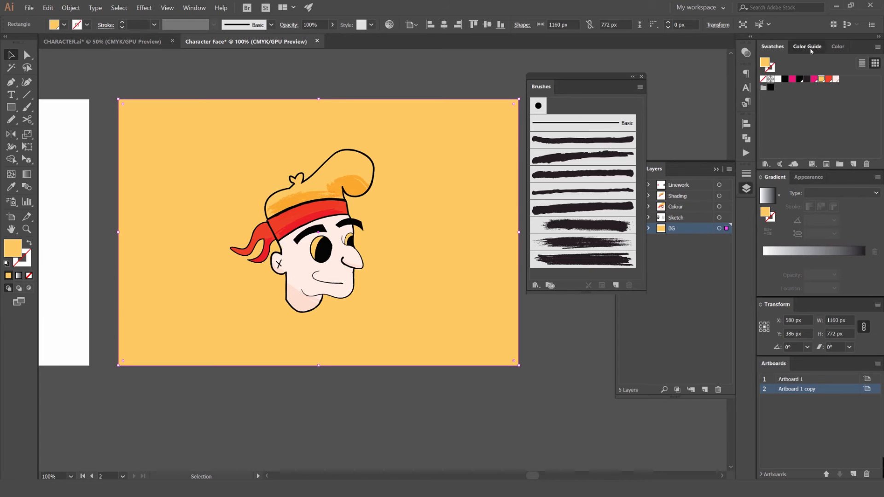
pyautogui.click(810, 47)
pyautogui.click(874, 94)
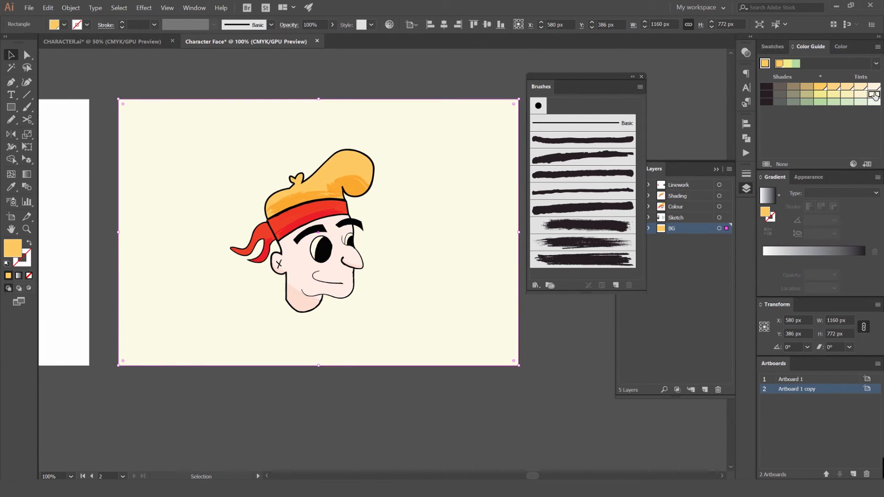
pyautogui.click(470, 86)
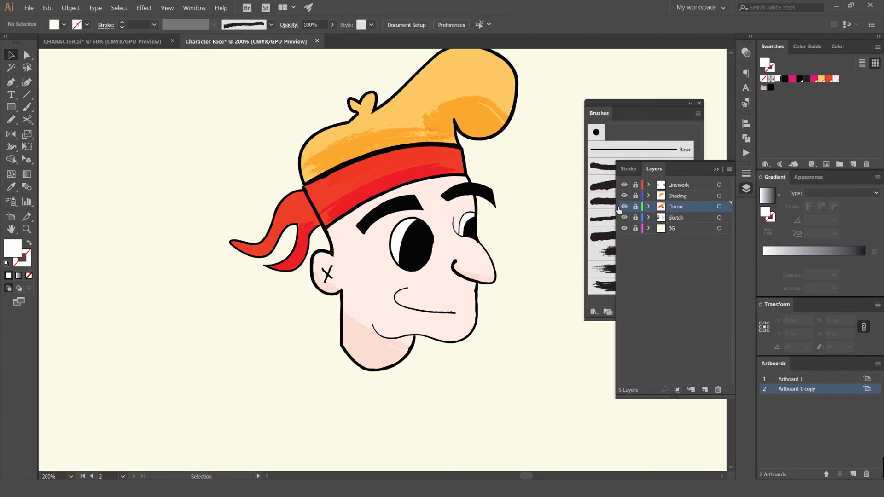
# Draw a cream circle about 899 px across on the BG layer, centred behind the face
pyautogui.moveTo(495, 201); pyautogui.dragTo(453, 210)
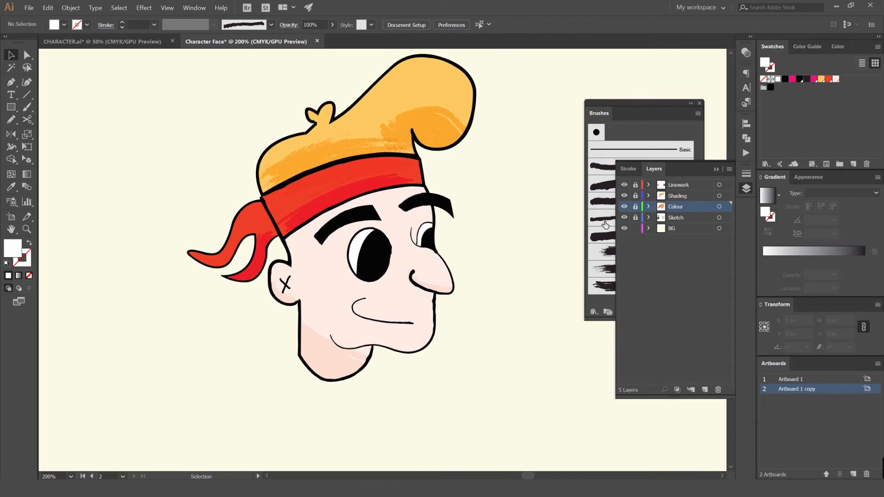
pyautogui.moveTo(575, 188); pyautogui.dragTo(489, 218)
pyautogui.scroll(-1, 516, 191)
pyautogui.moveTo(582, 67); pyautogui.dragTo(501, 121)
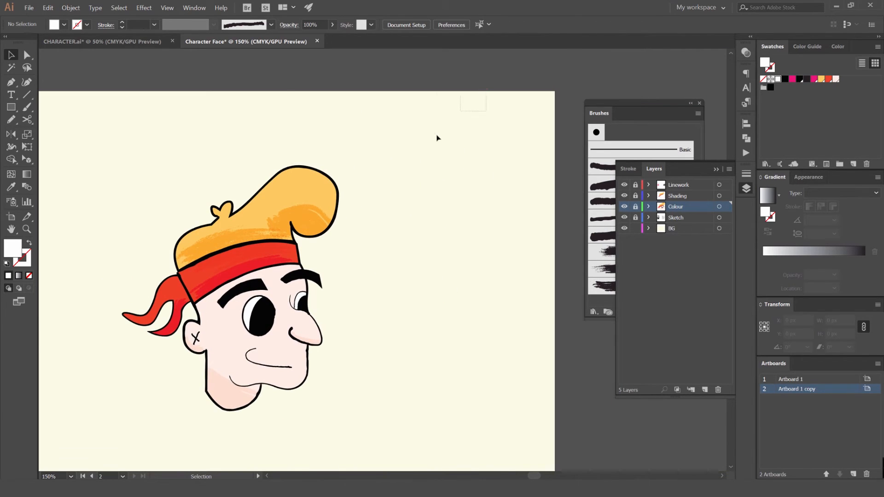
pyautogui.click(463, 123)
pyautogui.scroll(-2, 462, 122)
pyautogui.click(471, 97)
pyautogui.moveTo(456, 92); pyautogui.dragTo(488, 120)
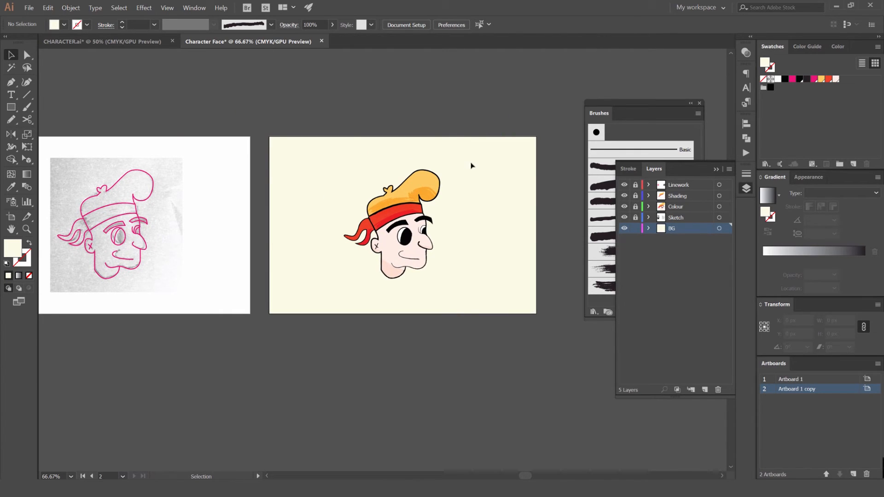
pyautogui.scroll(1, 463, 176)
pyautogui.press('l')
pyautogui.moveTo(406, 245)
pyautogui.mouseDown()
pyautogui.moveTo(504, 329)
pyautogui.moveTo(509, 347)
pyautogui.mouseUp()
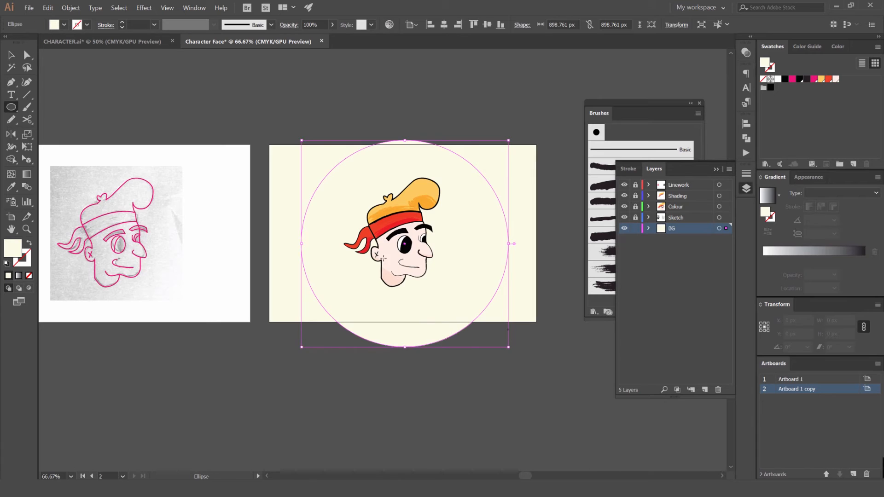
# Apply the densest dry-bristle art brush to the cream circle's outline
pyautogui.scroll(1, 320, 236)
pyautogui.click(648, 270)
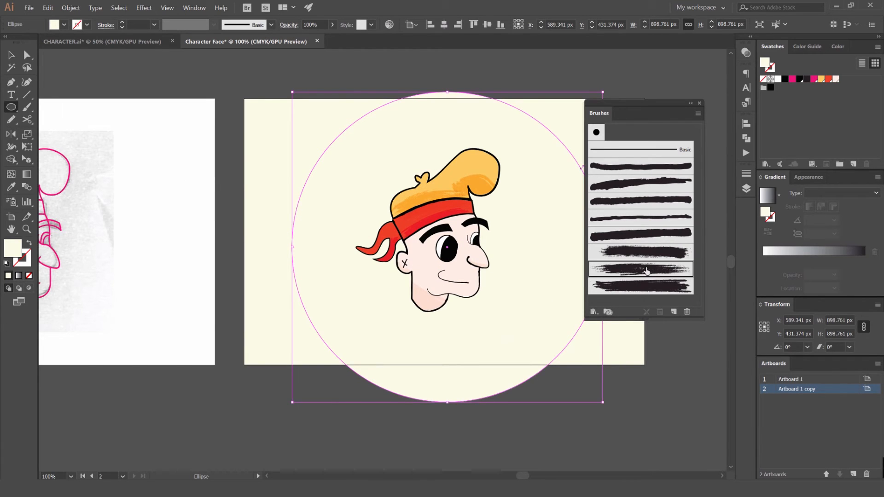
pyautogui.click(656, 253)
pyautogui.click(660, 286)
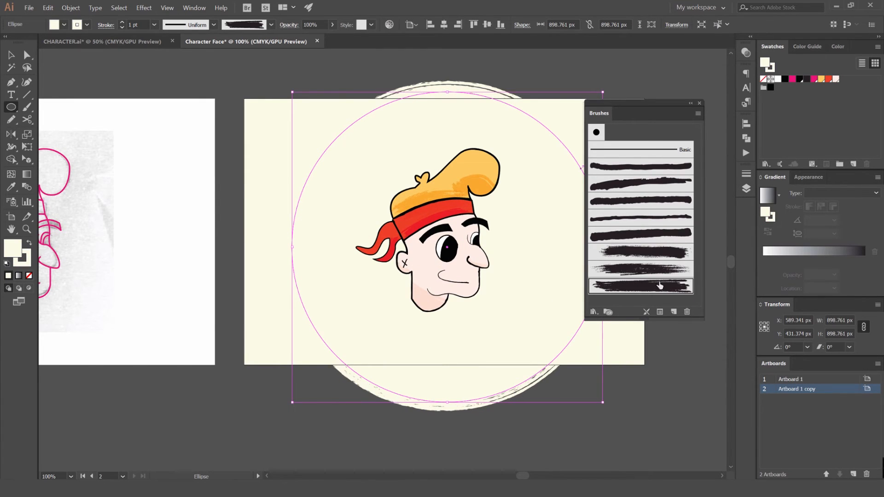
# Try the Lighten, Overlay and Saturation blending modes on the cream circle behind the face
pyautogui.click(746, 53)
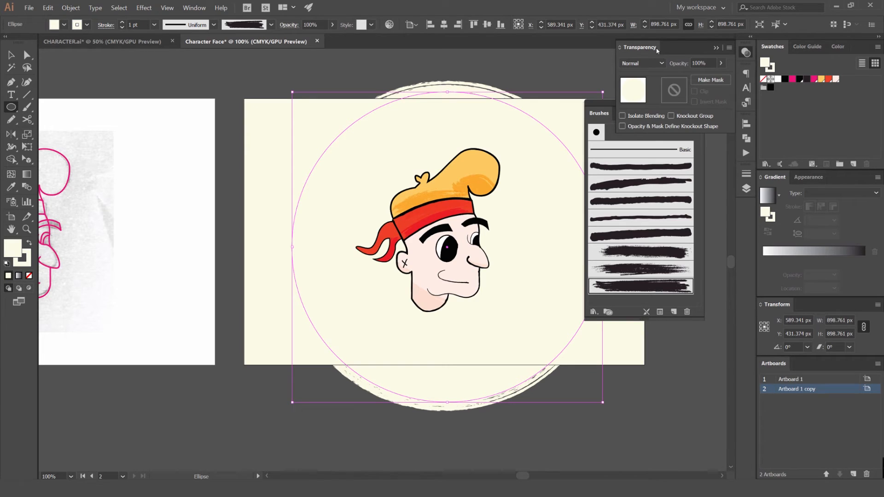
pyautogui.scroll(-1, 646, 62)
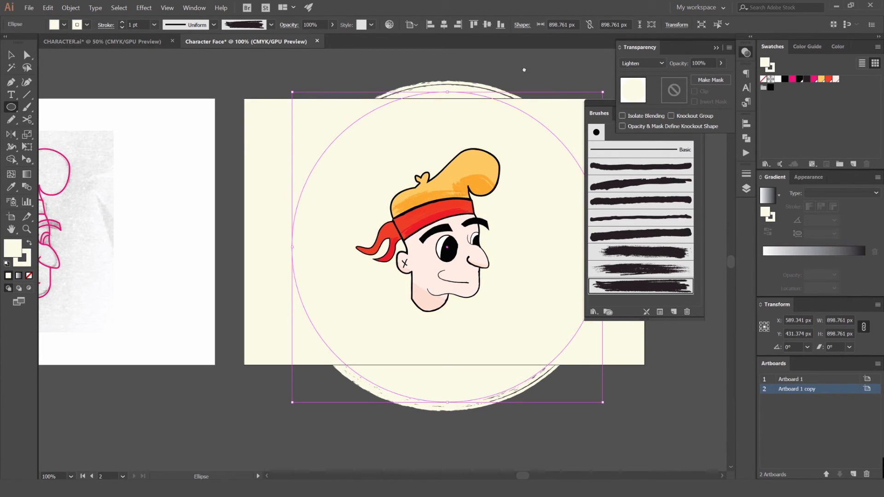
pyautogui.moveTo(551, 69); pyautogui.dragTo(480, 67)
pyautogui.scroll(-1, 645, 67)
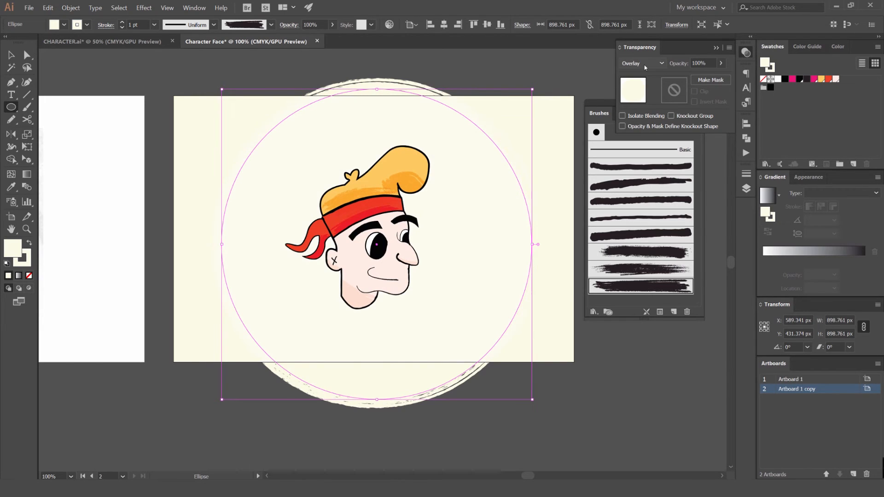
pyautogui.scroll(-1, 643, 65)
pyautogui.scroll(-3, 644, 65)
# Set both the fill and the stroke of the circle to the red swatch
pyautogui.click(822, 80)
pyautogui.click(829, 79)
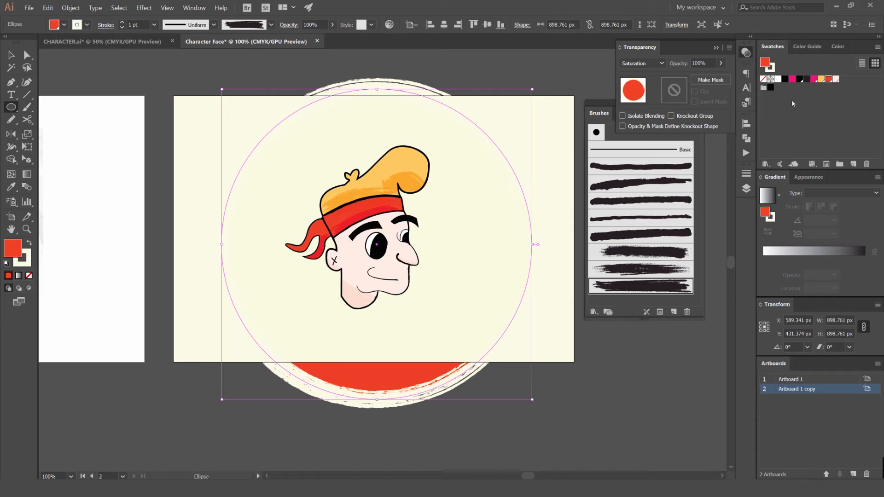
pyautogui.press('x')
pyautogui.click(829, 80)
pyautogui.press('x')
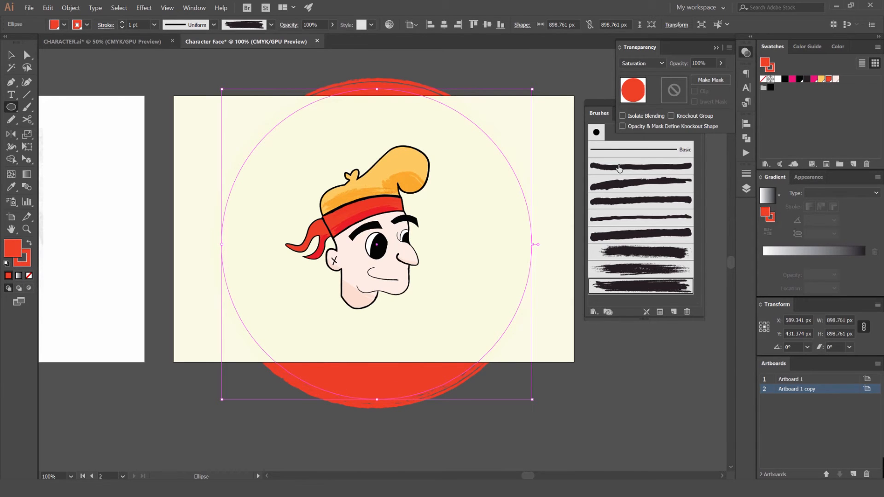
# Set the red circle's blending mode to Multiply and its opacity to 50%
pyautogui.click(746, 188)
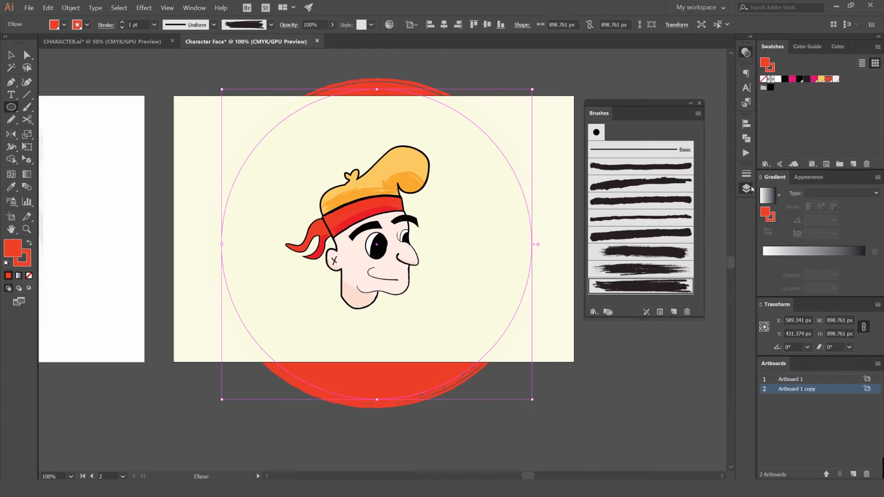
pyautogui.click(746, 188)
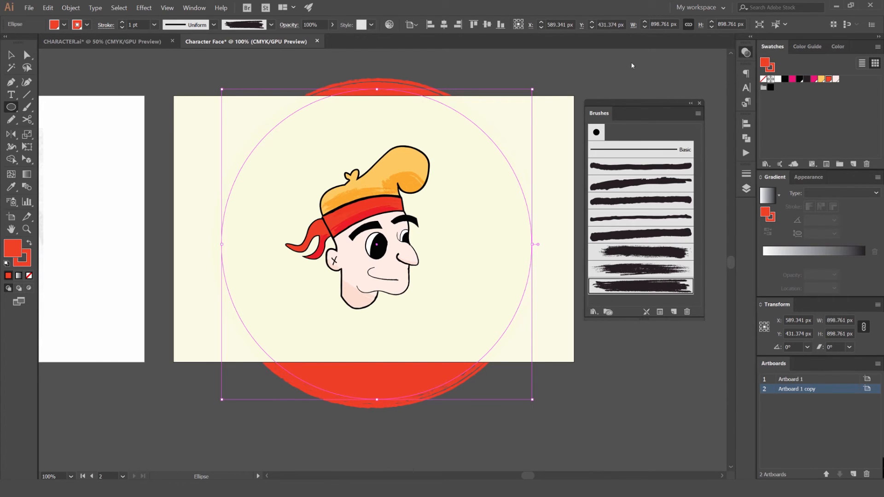
pyautogui.scroll(4, 634, 63)
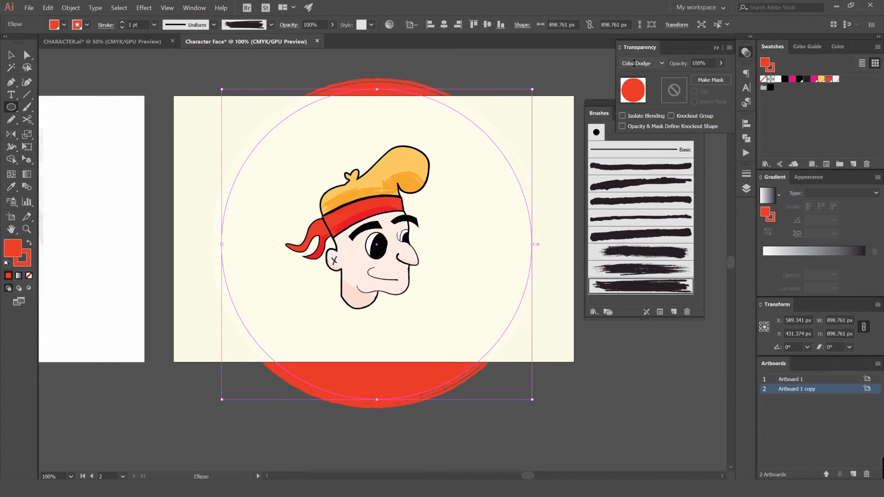
pyautogui.scroll(2, 634, 63)
pyautogui.scroll(1, 634, 63)
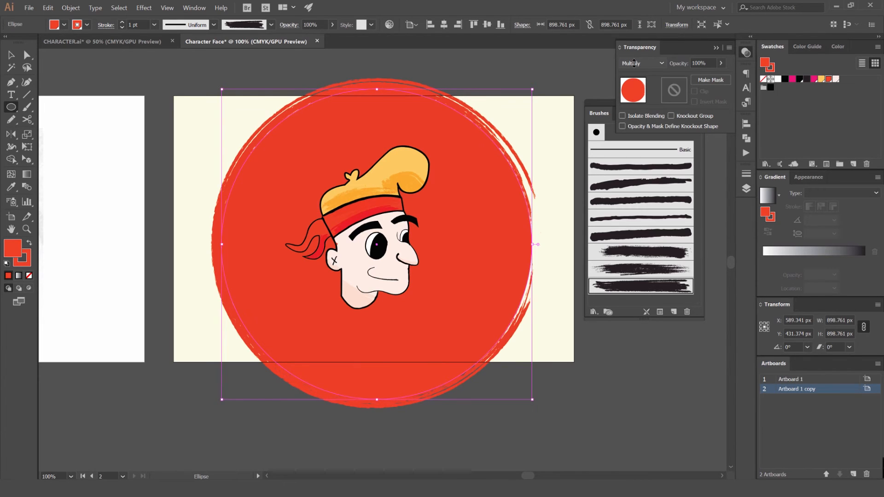
pyautogui.scroll(-3, 649, 69)
pyautogui.scroll(1, 648, 68)
pyautogui.moveTo(706, 64); pyautogui.dragTo(666, 61)
pyautogui.write('50')
pyautogui.press('Return')
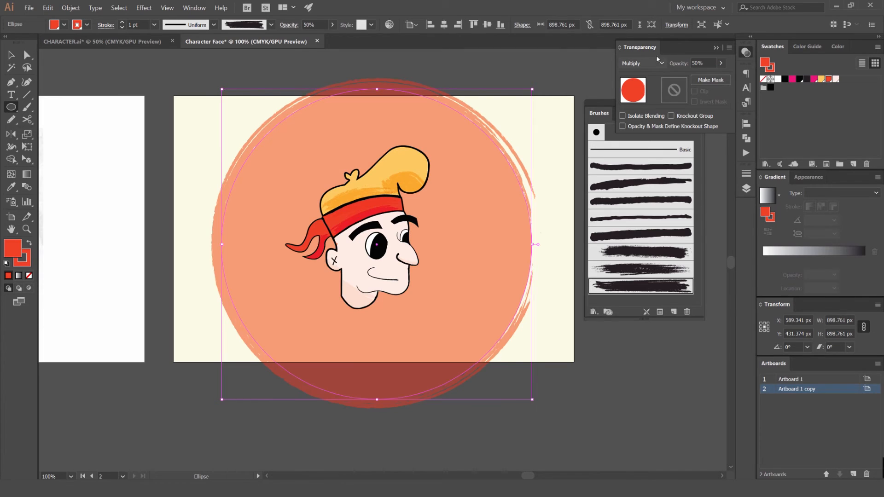
# Set the red circle's stroke to 3 pt and shrink it proportionally from its centre to about 618 px across
pyautogui.click(122, 22)
pyautogui.click(122, 22)
pyautogui.press('v')
pyautogui.moveTo(533, 90); pyautogui.dragTo(484, 138)
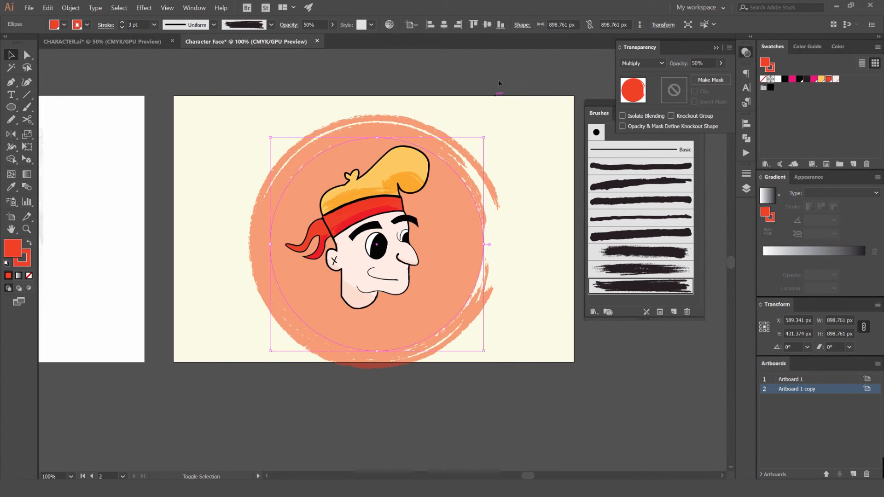
pyautogui.click(501, 78)
# Centre the red circle horizontally and vertically on the artboard and deselect it
pyautogui.scroll(-1, 472, 138)
pyautogui.click(452, 131)
pyautogui.click(444, 25)
pyautogui.click(488, 25)
pyautogui.click(489, 55)
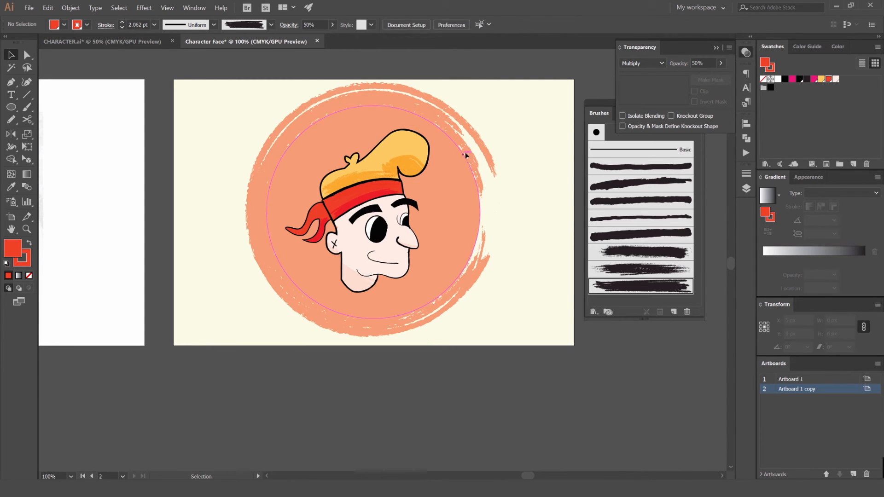
# Duplicate the red circle in place and enlarge the copy from its centre to 904 px across
pyautogui.click(465, 155)
pyautogui.hotkey('ctrl', 'c')
pyautogui.hotkey('ctrl', 'f')
pyautogui.moveTo(481, 107); pyautogui.dragTo(530, 56)
# Set the fill and stroke of the larger copy to the yellow swatch
pyautogui.click(822, 80)
pyautogui.press('x')
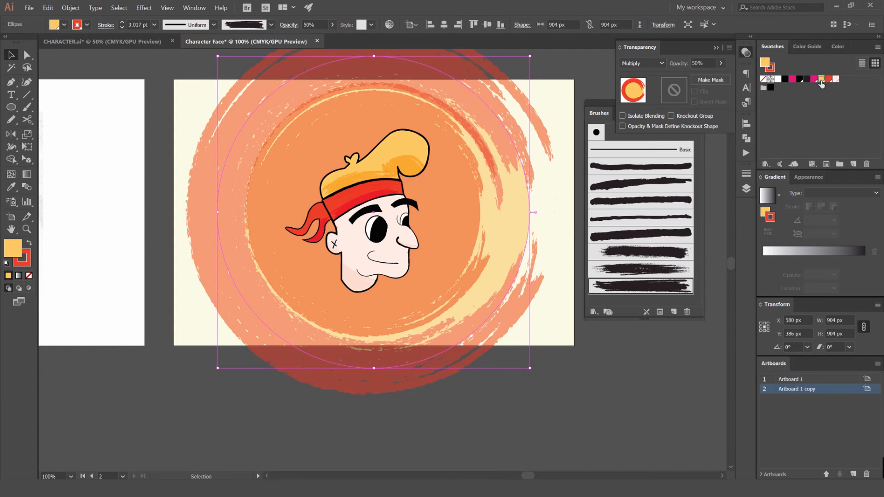
pyautogui.click(822, 80)
pyautogui.press('x')
# Try the Lighten and Overlay blending modes on the large yellow circle
pyautogui.scroll(-2, 648, 64)
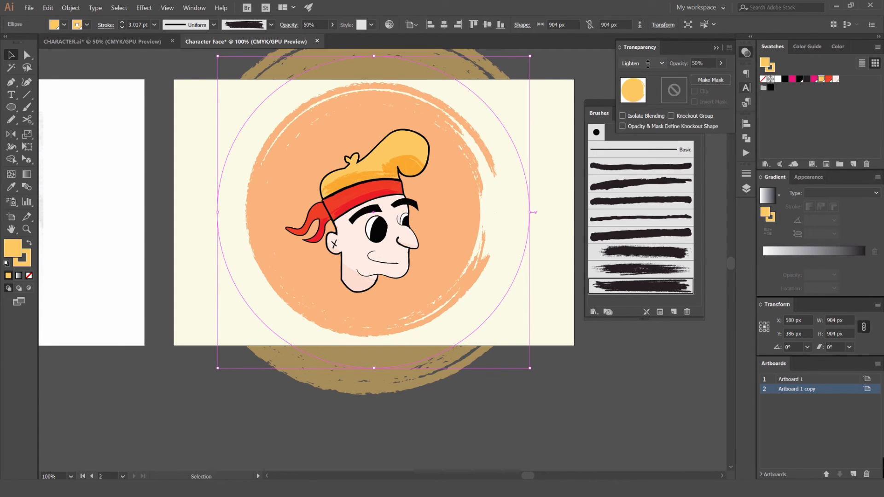
pyautogui.scroll(-3, 648, 64)
pyautogui.scroll(-1, 647, 64)
pyautogui.scroll(1, 647, 68)
pyautogui.moveTo(502, 81)
pyautogui.mouseDown()
pyautogui.moveTo(356, 80)
pyautogui.moveTo(502, 81)
pyautogui.mouseUp()
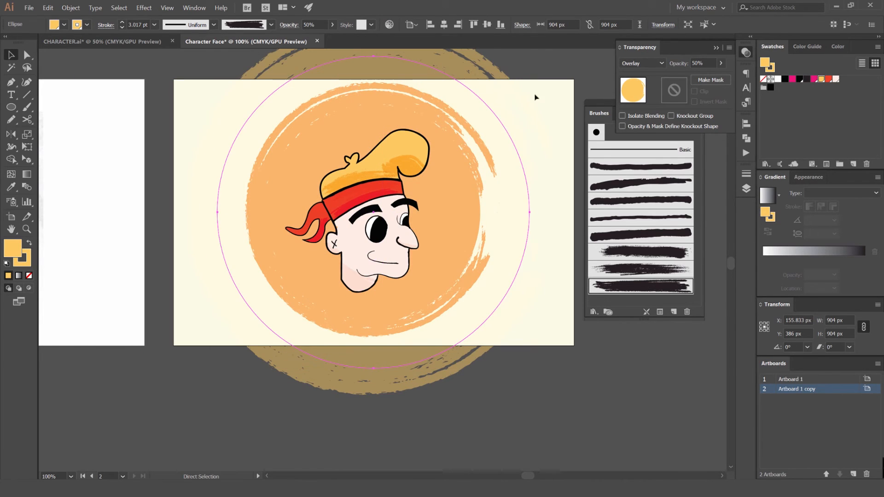
# Sample the cream background onto the large circle, give its outline the streaky dry brush and set the stroke to 3 pt
pyautogui.press('i')
pyautogui.click(567, 84)
pyautogui.click(641, 269)
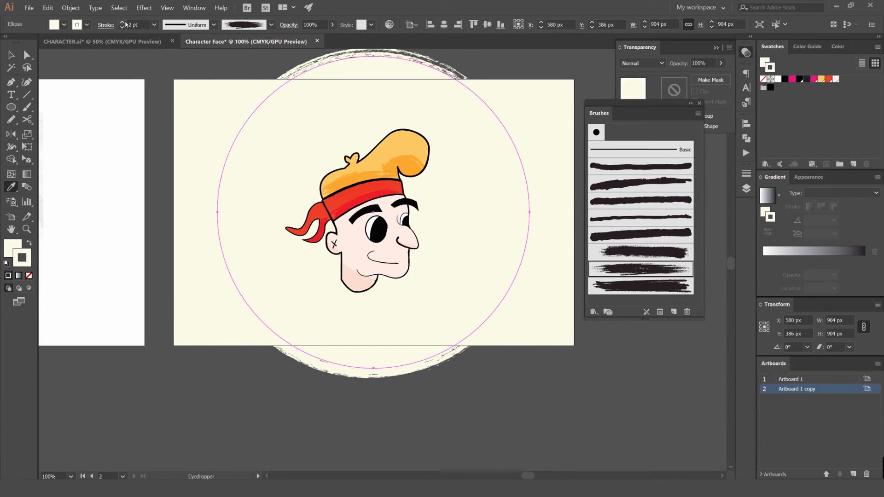
pyautogui.click(123, 22)
pyautogui.click(122, 22)
# Set the large cream circle's blending mode to Overlay and send it behind the red circle
pyautogui.scroll(-3, 654, 62)
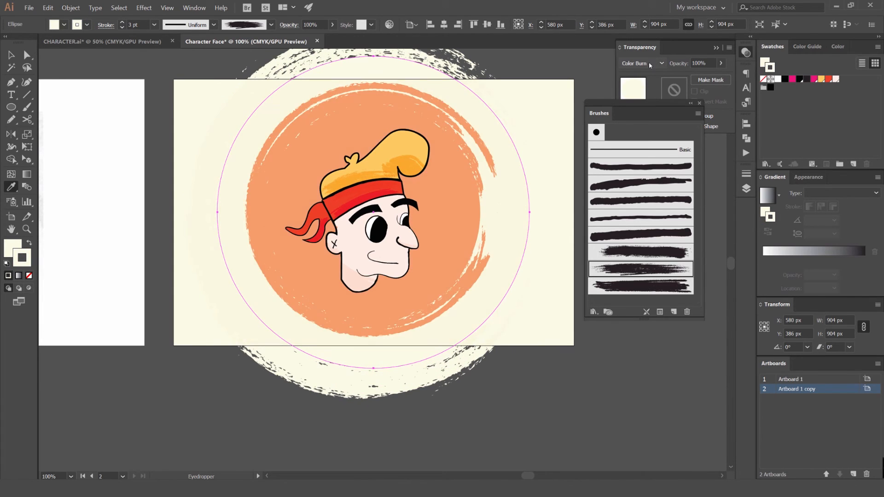
pyautogui.scroll(-2, 648, 62)
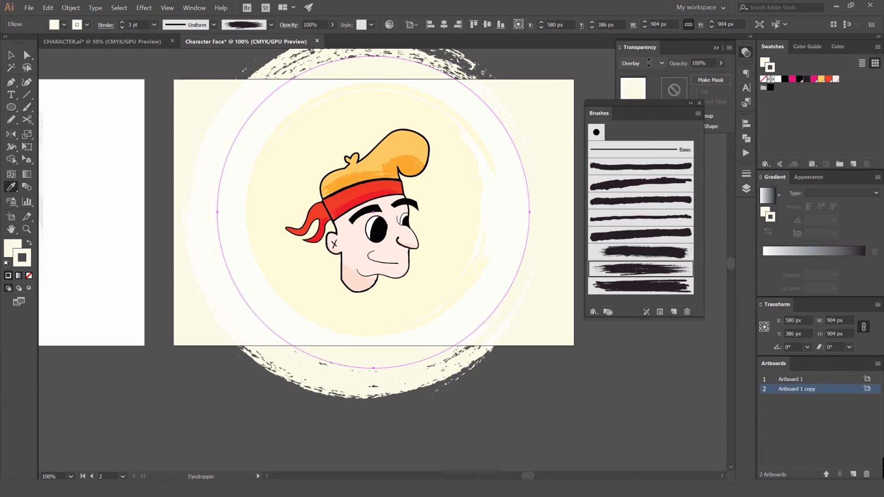
pyautogui.scroll(-1, 649, 63)
pyautogui.scroll(1, 649, 62)
pyautogui.hotkey('ctrl', '[')
# Enlarge the cream circle from its centre to about 1006 px across and deselect it
pyautogui.moveTo(532, 83)
pyautogui.mouseDown()
pyautogui.moveTo(499, 125)
pyautogui.moveTo(515, 80)
pyautogui.mouseUp()
pyautogui.press('v')
pyautogui.click(537, 86)
pyautogui.scroll(-2, 536, 87)
pyautogui.scroll(1, 504, 103)
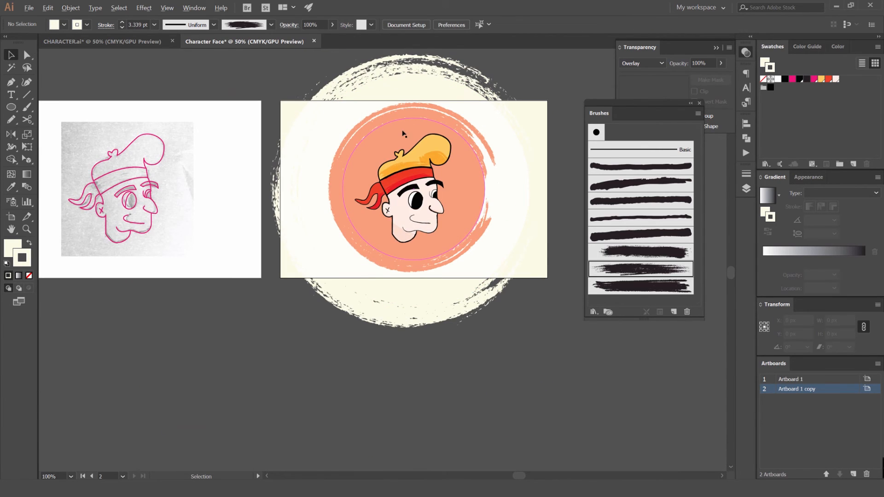
# Shrink the red circle from its centre to about 458 px across and deselect it
pyautogui.click(475, 134)
pyautogui.moveTo(484, 119)
pyautogui.mouseDown()
pyautogui.moveTo(494, 118)
pyautogui.moveTo(479, 121)
pyautogui.mouseUp()
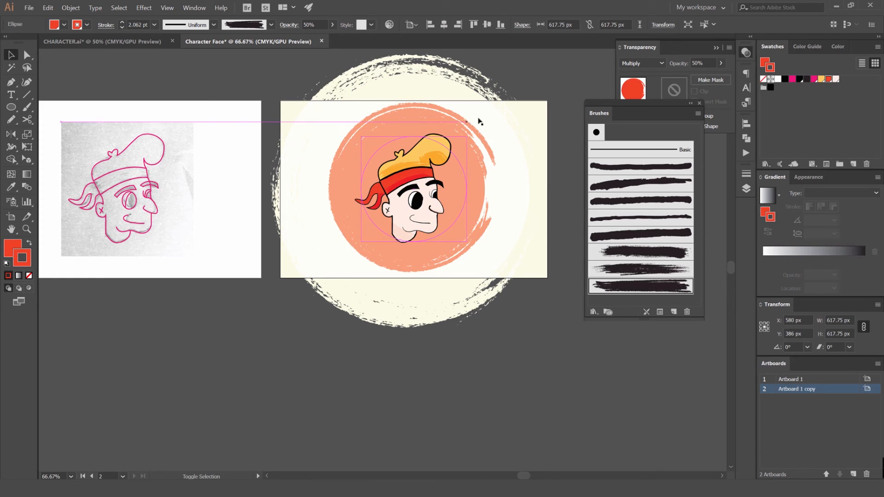
pyautogui.click(526, 95)
pyautogui.scroll(2, 496, 131)
pyautogui.scroll(-1, 555, 83)
pyautogui.moveTo(554, 70); pyautogui.dragTo(528, 112)
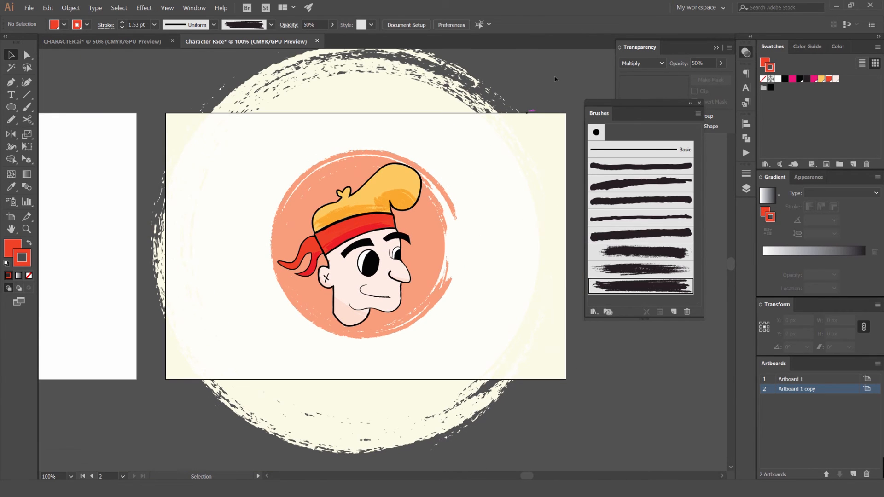
# Duplicate the small red circle in place and enlarge the copy from its centre to 772 px across
pyautogui.click(437, 210)
pyautogui.click(437, 211)
pyautogui.hotkey('ctrl', 'c')
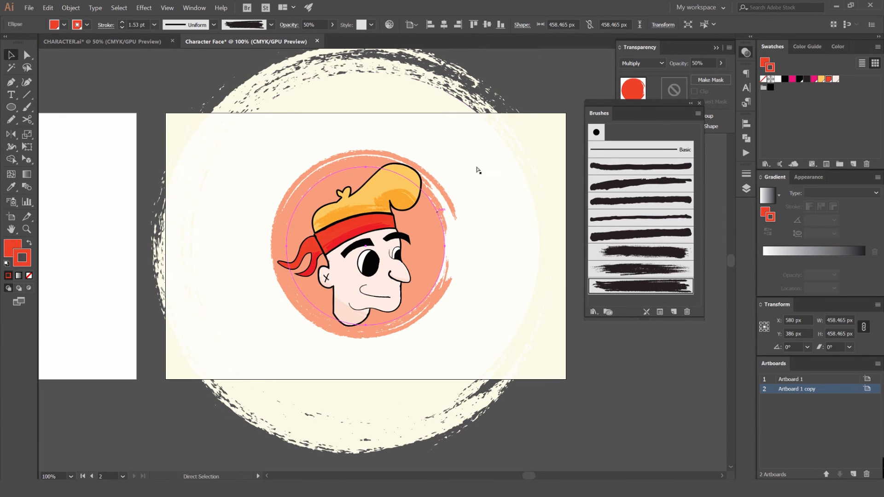
pyautogui.hotkey('ctrl', 'f')
pyautogui.moveTo(447, 167); pyautogui.dragTo(500, 112)
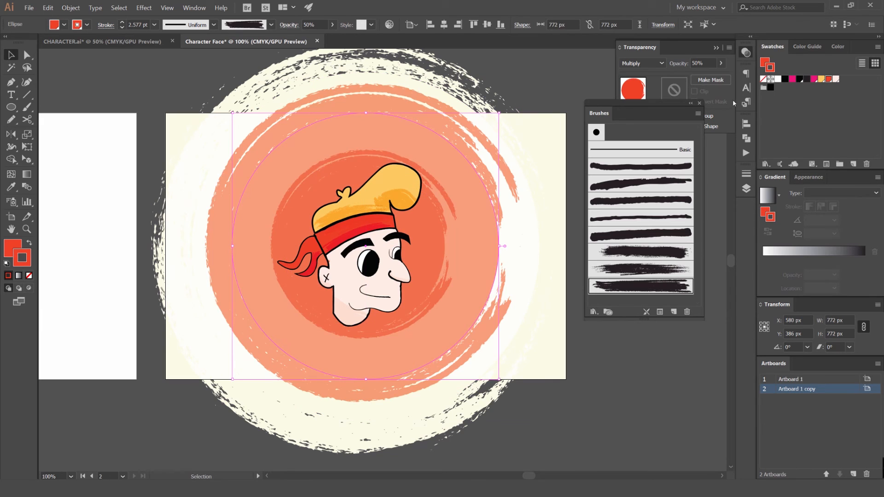
# Give the 772 px circle a yellow stroke with no fill, and try removing the small red circle's fill
pyautogui.click(823, 80)
pyautogui.press('x')
pyautogui.click(822, 81)
pyautogui.press('/')
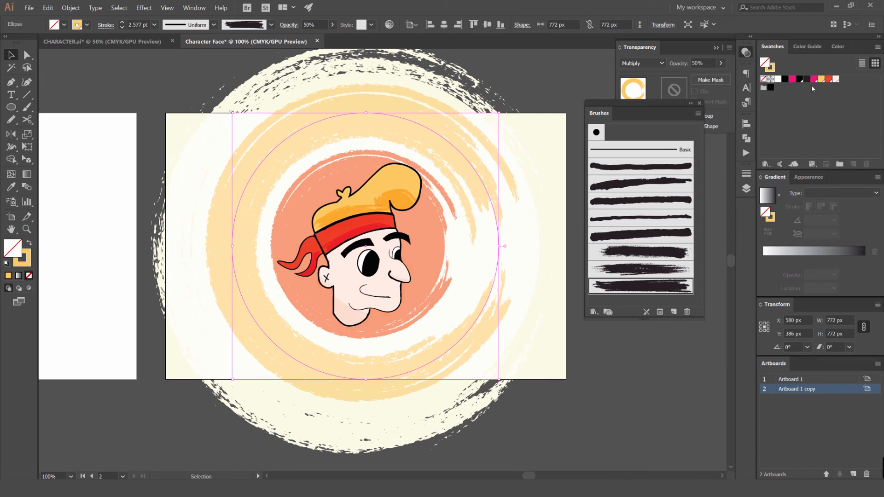
pyautogui.click(433, 222)
pyautogui.press('/')
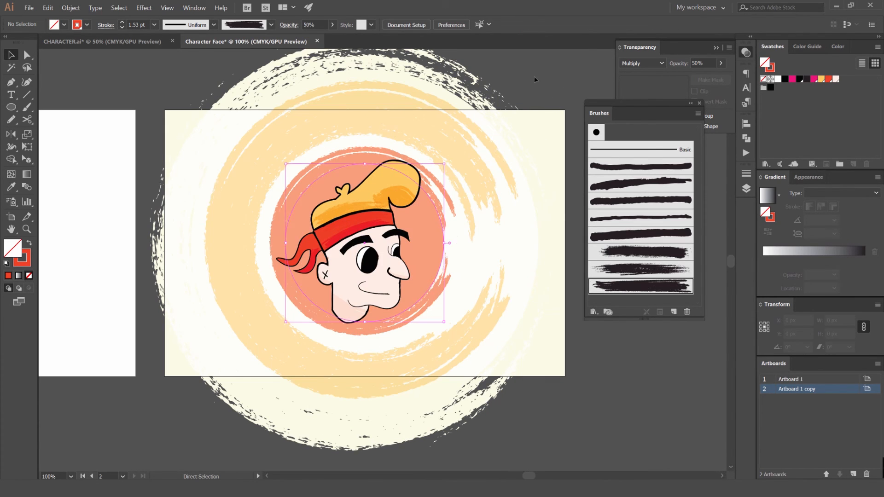
# Select the large cream circle behind the rings and lock it
pyautogui.click(490, 107)
pyautogui.click(489, 107)
pyautogui.keyDown('shift'); pyautogui.click(481, 161); pyautogui.keyUp('shift')
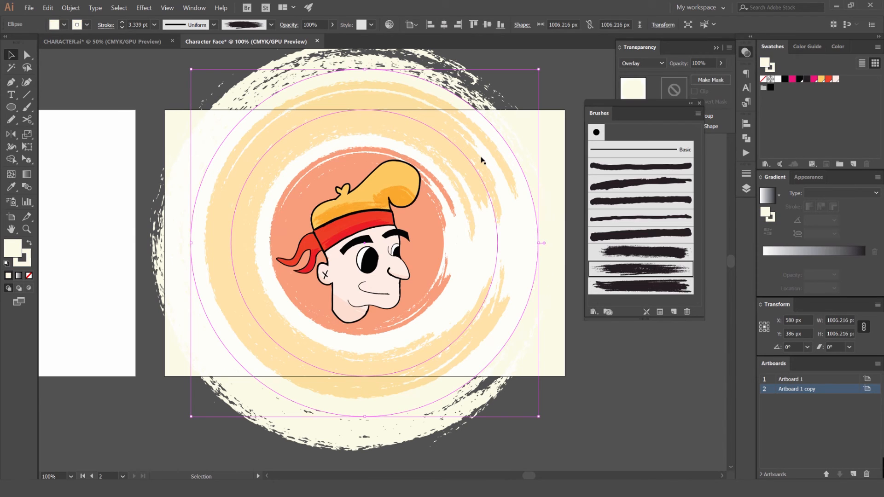
pyautogui.hotkey('ctrl', '2')
# Rotate the yellow ring about 117.5° around the face and set its stroke to 3 pt
pyautogui.click(451, 143)
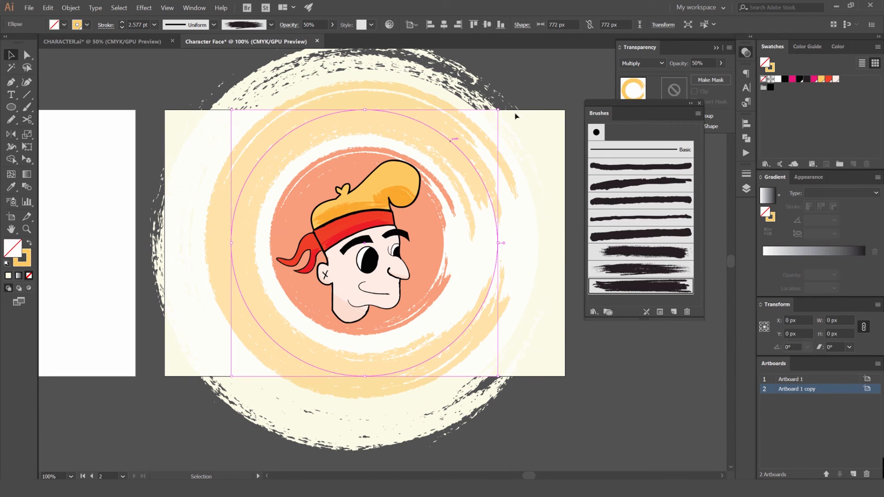
pyautogui.moveTo(504, 109); pyautogui.dragTo(191, 192)
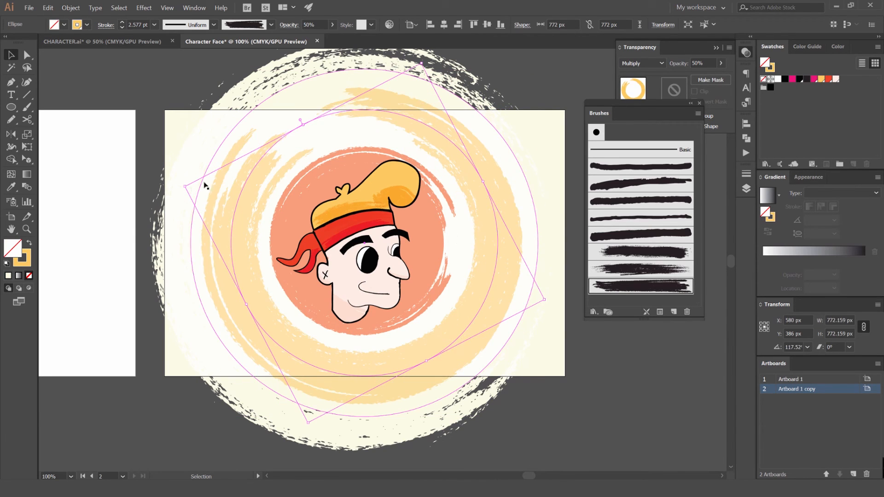
pyautogui.click(122, 24)
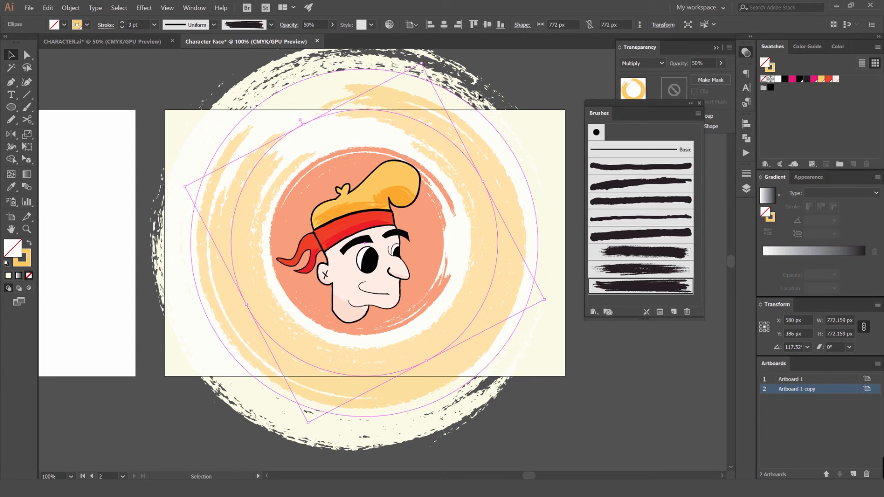
# Scale the yellow ring from its centre to about 656 px across and set its opacity to 100%
pyautogui.moveTo(421, 64); pyautogui.dragTo(420, 67)
pyautogui.moveTo(508, 75); pyautogui.dragTo(485, 104)
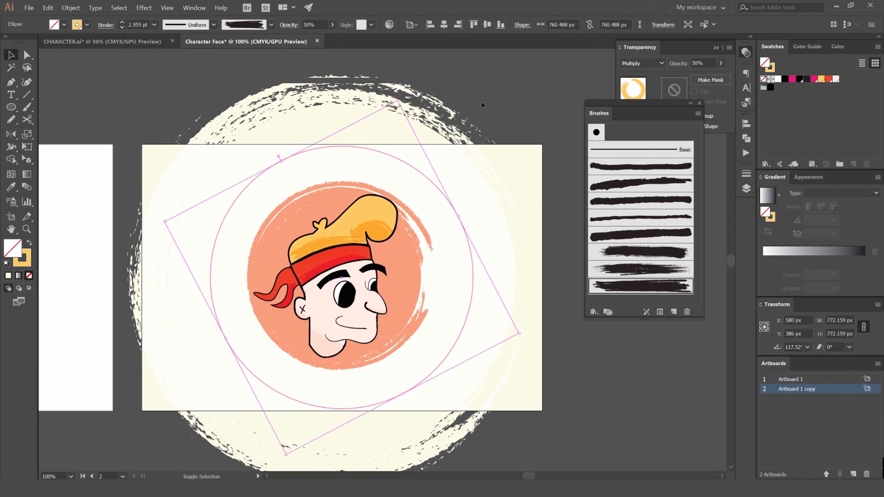
pyautogui.scroll(-1, 484, 104)
pyautogui.moveTo(429, 100)
pyautogui.mouseDown()
pyautogui.moveTo(470, 82)
pyautogui.moveTo(514, 100)
pyautogui.mouseUp()
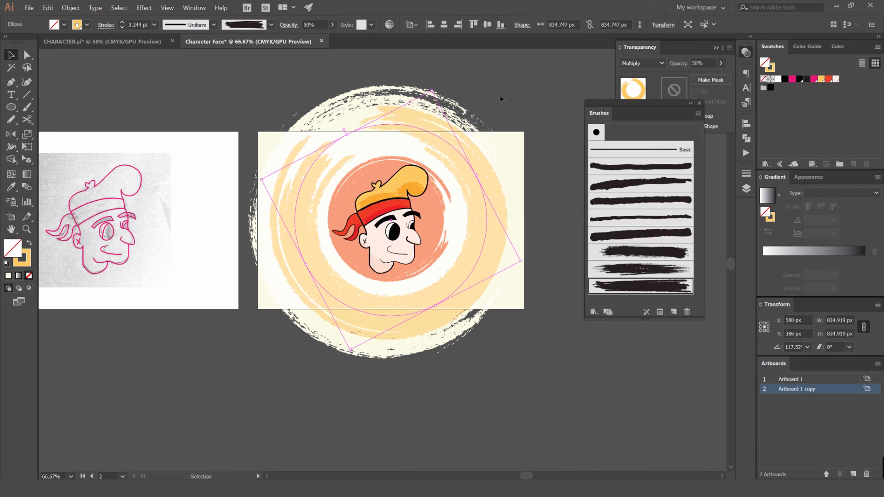
pyautogui.moveTo(433, 91); pyautogui.dragTo(423, 118)
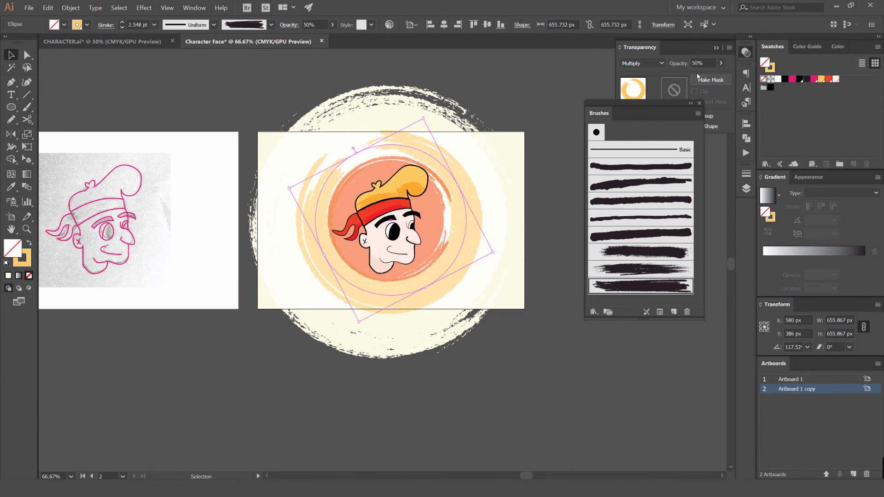
pyautogui.write('70')
pyautogui.press('Return')
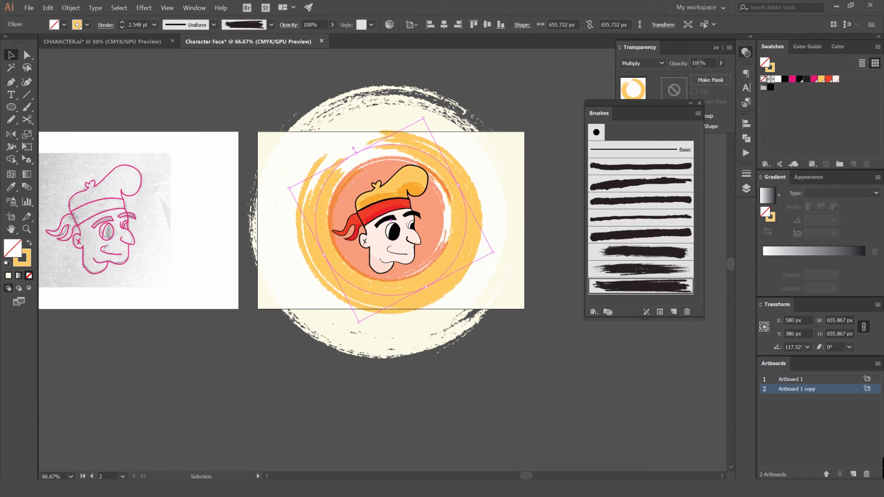
# Scale the yellow ring slightly smaller from its centre
pyautogui.moveTo(423, 118)
pyautogui.mouseDown()
pyautogui.moveTo(426, 110)
pyautogui.moveTo(420, 123)
pyautogui.mouseUp()
pyautogui.click(514, 82)
# Try a copy of the 1006 px cream circle scaled from its centre to 1134 px, with its opacity set to 20%
pyautogui.scroll(-1, 513, 84)
pyautogui.click(503, 97)
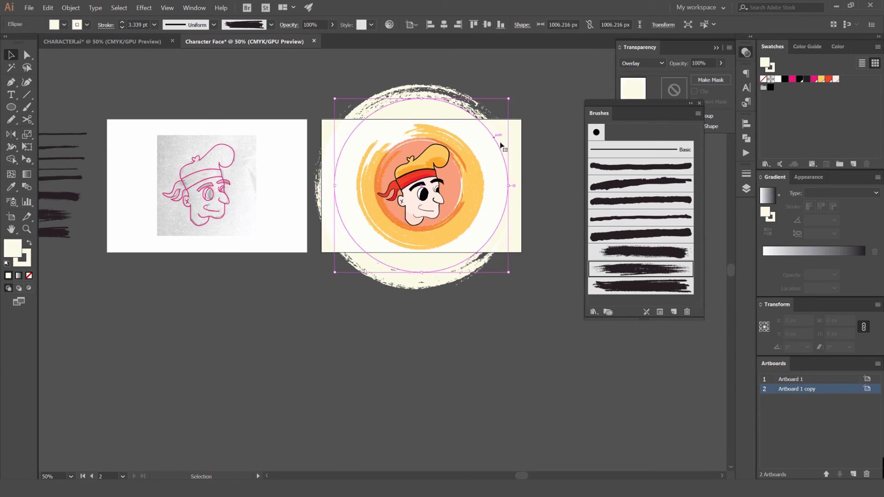
pyautogui.moveTo(502, 96); pyautogui.dragTo(513, 85)
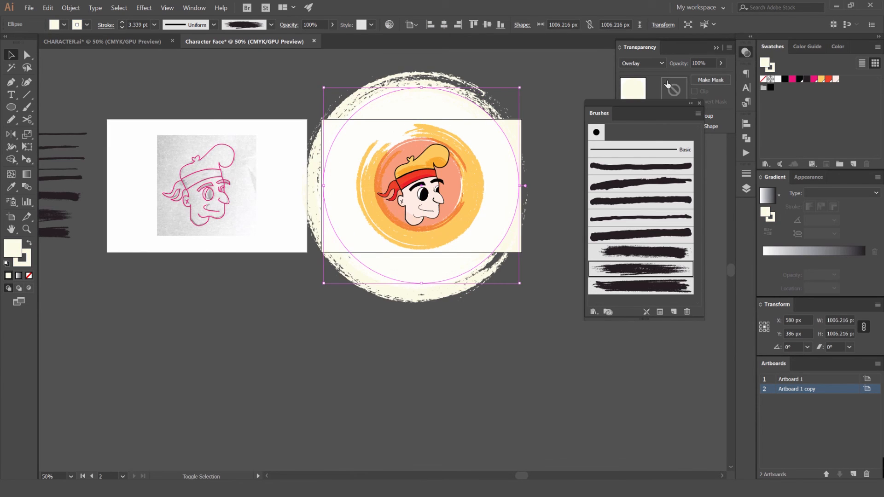
pyautogui.click(678, 63)
pyautogui.write('20')
pyautogui.press('Return')
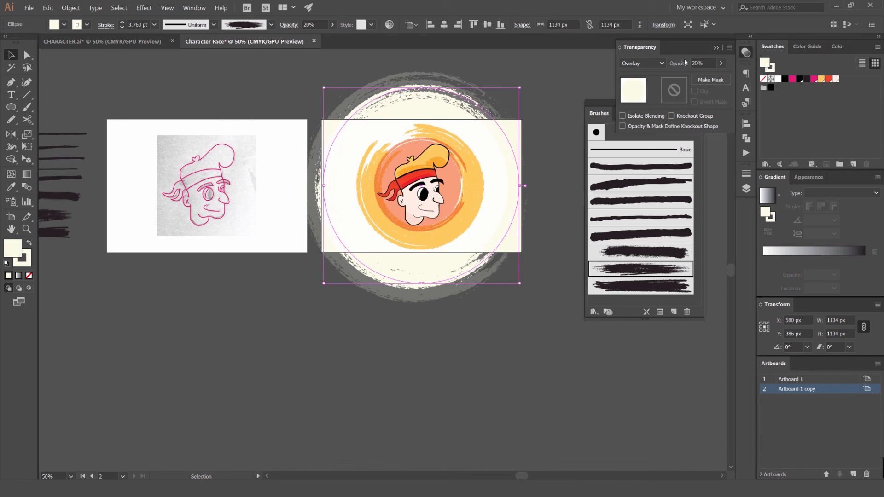
# Try giving the enlarged 1134 px circle a black fill and black stroke
pyautogui.click(784, 79)
pyautogui.press('x')
pyautogui.click(784, 80)
pyautogui.click(536, 93)
pyautogui.click(459, 95)
pyautogui.scroll(1, 477, 98)
pyautogui.click(822, 48)
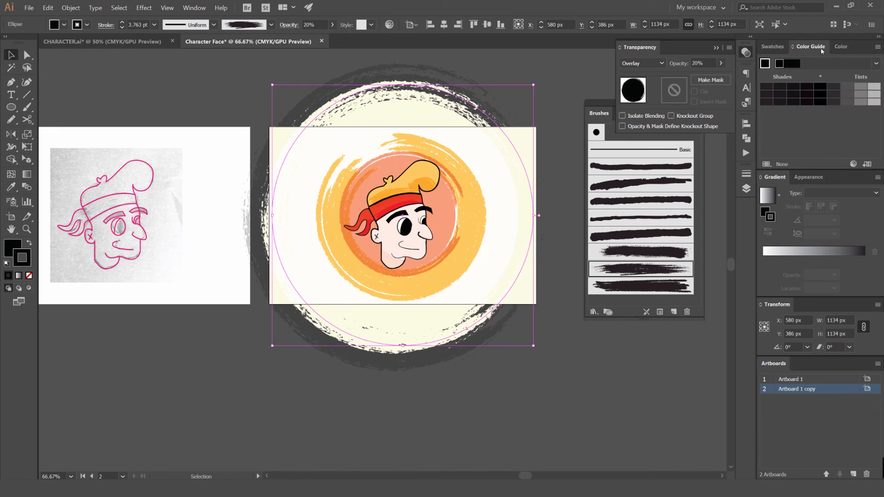
# Try the Exclusion blending mode on the black circle and delete the circle
pyautogui.scroll(4, 642, 63)
pyautogui.scroll(-9, 641, 64)
pyautogui.scroll(1, 641, 63)
pyautogui.click(527, 65)
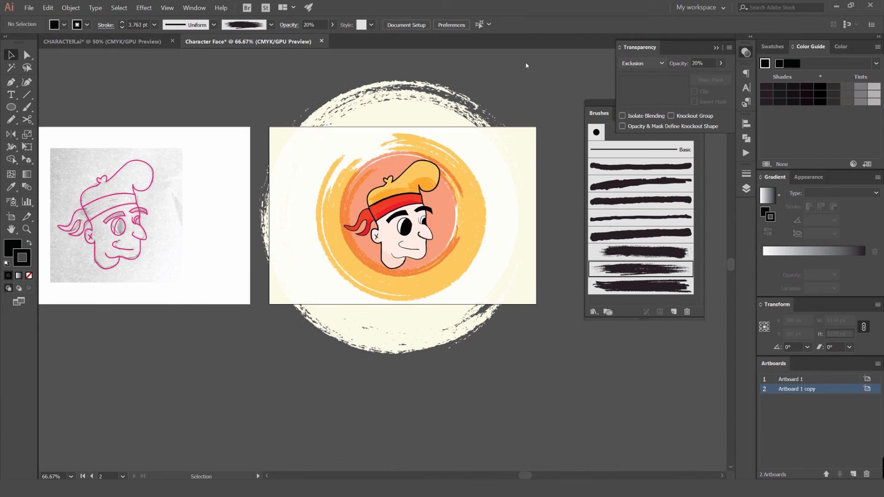
# Draw a 1160 by 772 px rectangle covering the whole character artboard
pyautogui.scroll(-3, 518, 93)
pyautogui.scroll(3, 524, 101)
pyautogui.click(465, 158)
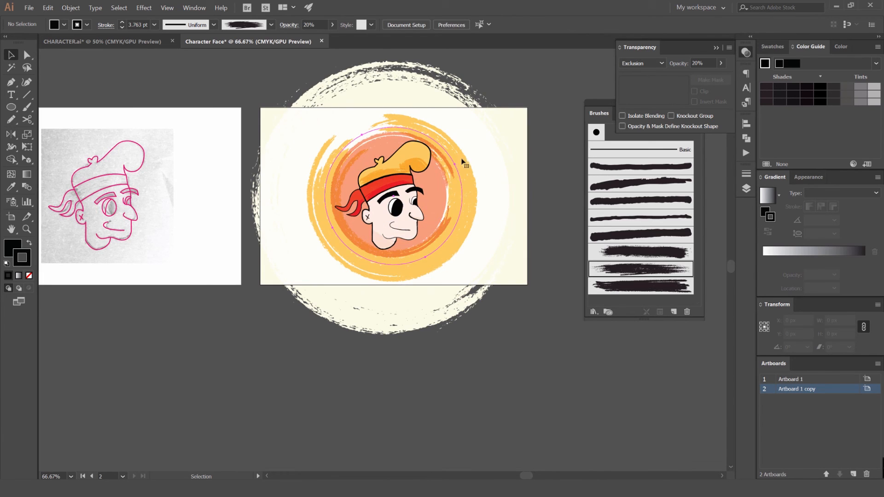
pyautogui.click(542, 96)
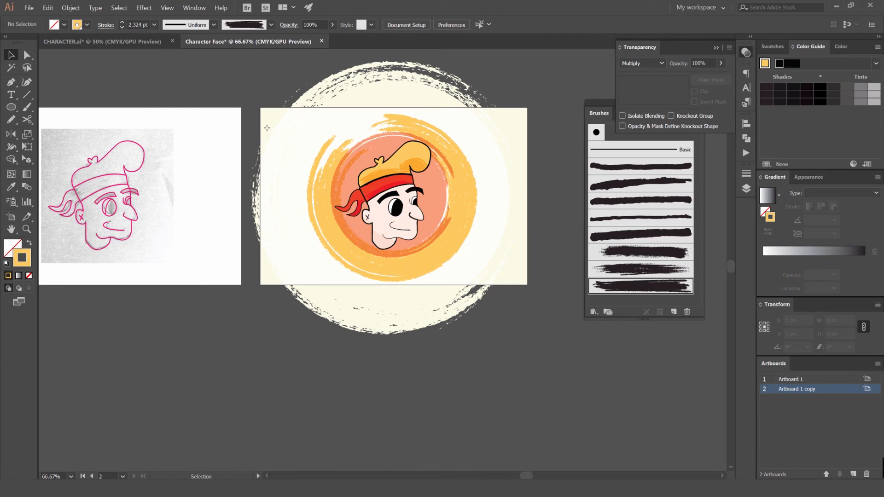
pyautogui.press('m')
pyautogui.moveTo(261, 108); pyautogui.dragTo(525, 281)
# Give the artboard-sized rectangle a near-black fill and no stroke
pyautogui.click(764, 64)
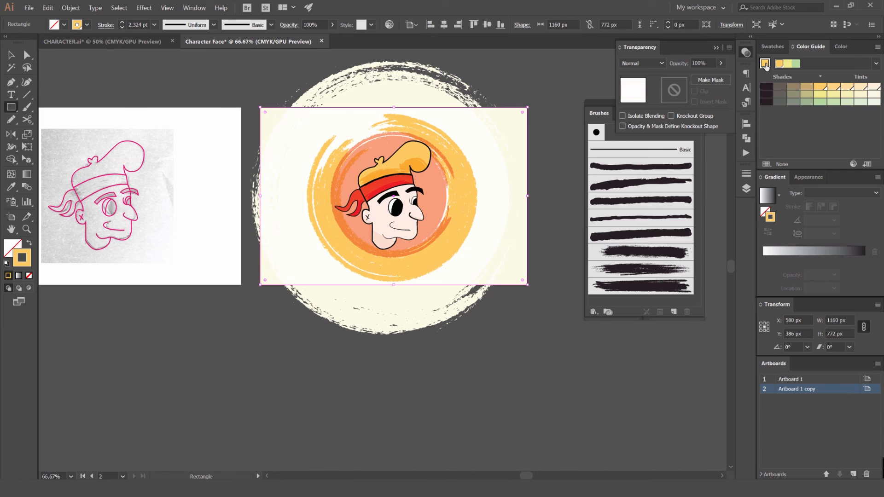
pyautogui.click(763, 87)
pyautogui.press('v')
pyautogui.hotkey('shift', 'x')
pyautogui.click(554, 69)
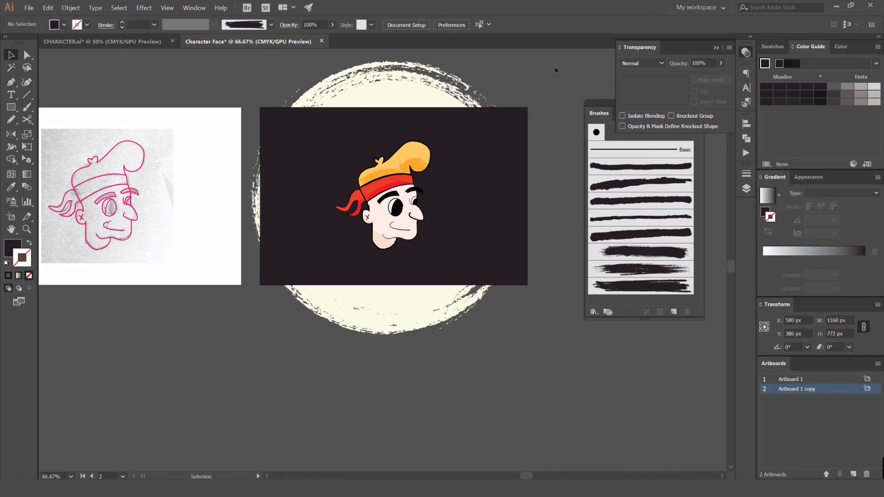
# Select the dark rectangle together with the concentric circles and make a clipping mask from them
pyautogui.moveTo(554, 64); pyautogui.dragTo(242, 360)
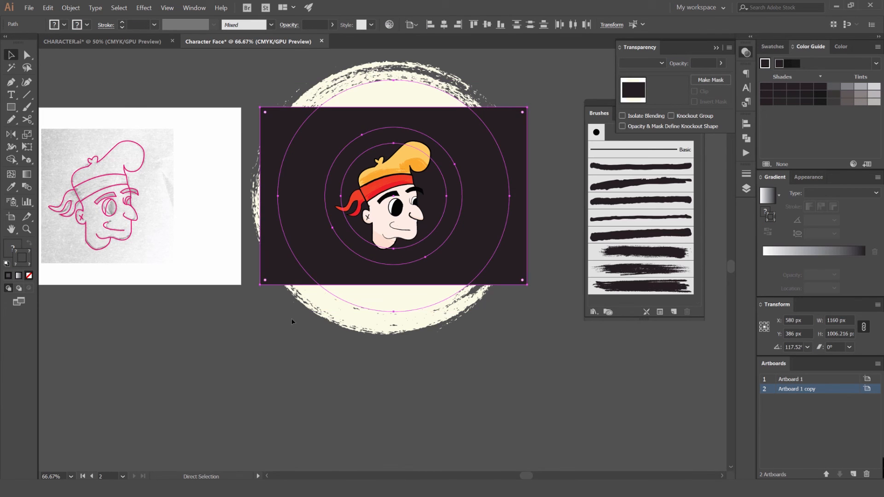
pyautogui.hotkey('ctrl', '7')
pyautogui.click(492, 102)
# Try moving the clipped circles off the character artboard, and undo the move
pyautogui.moveTo(517, 119); pyautogui.dragTo(274, 208)
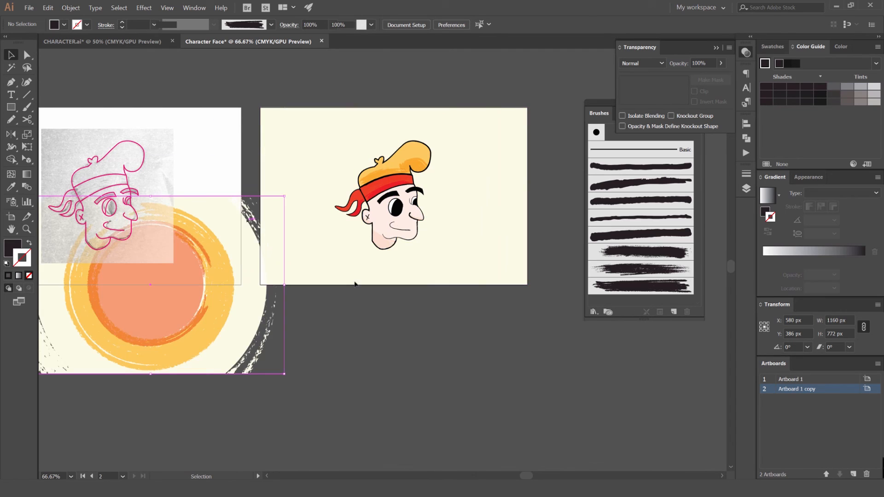
pyautogui.scroll(-3, 366, 298)
pyautogui.hotkey('ctrl', 'z')
pyautogui.click(473, 261)
# Collapse the transparency settings and examine the clipped rings, the face's line work and the textured shading up close
pyautogui.scroll(4, 424, 277)
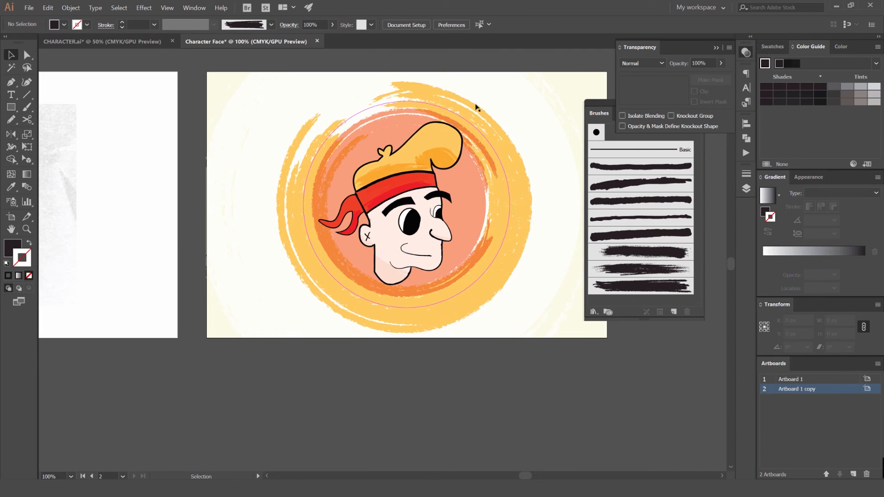
pyautogui.scroll(2, 479, 134)
pyautogui.scroll(-2, 490, 134)
pyautogui.scroll(2, 435, 183)
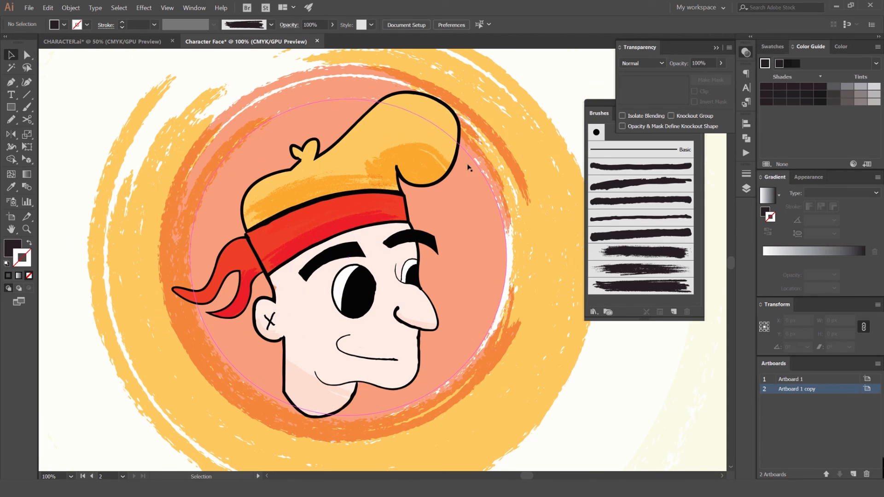
pyautogui.scroll(-2, 477, 175)
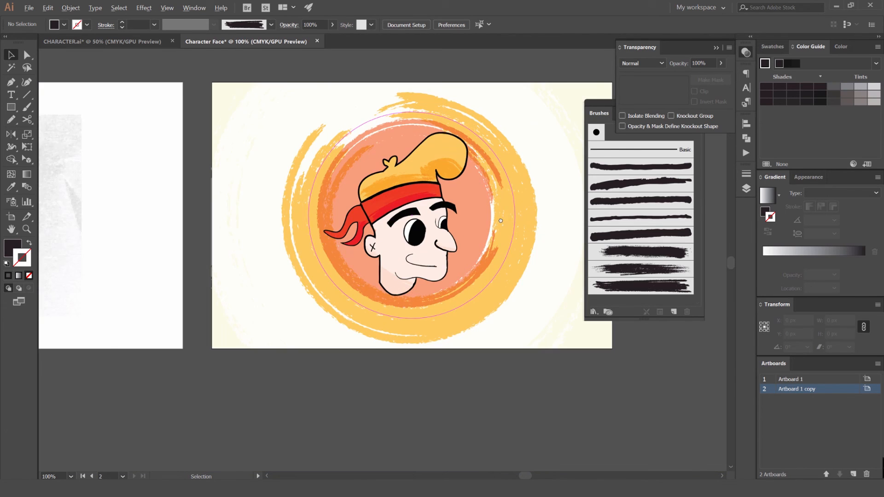
pyautogui.click(746, 51)
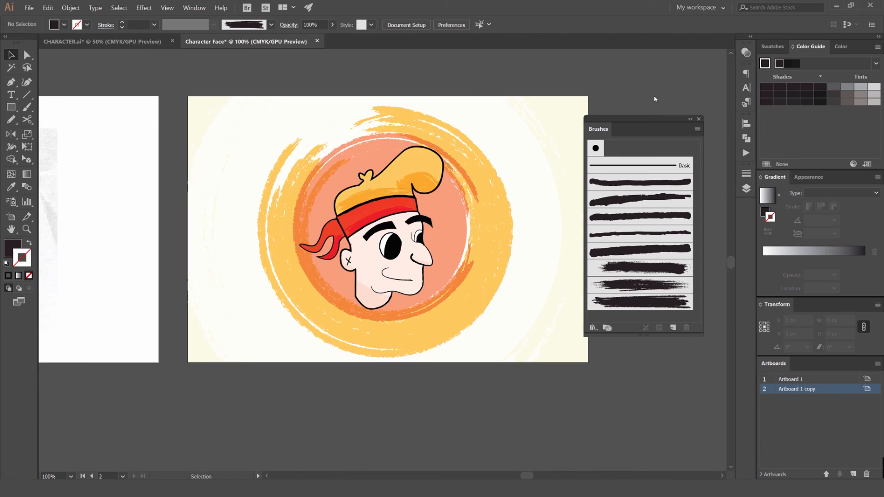
pyautogui.scroll(2, 434, 210)
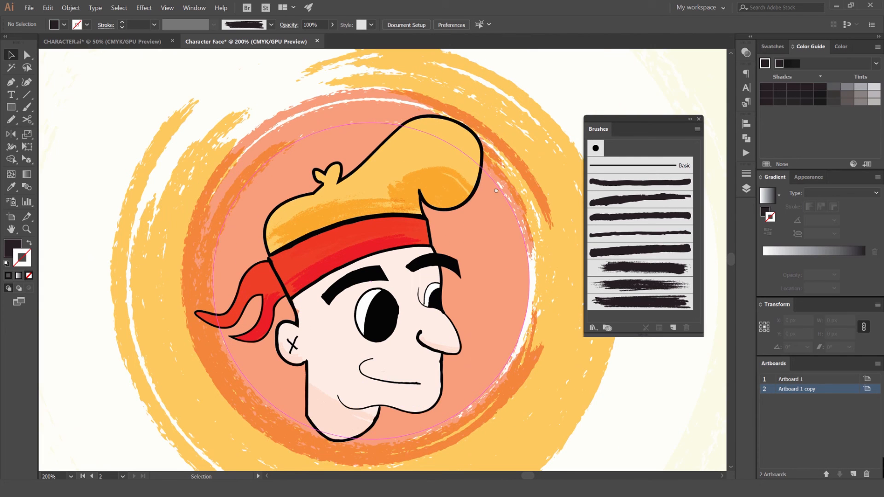
pyautogui.moveTo(501, 192); pyautogui.dragTo(457, 184)
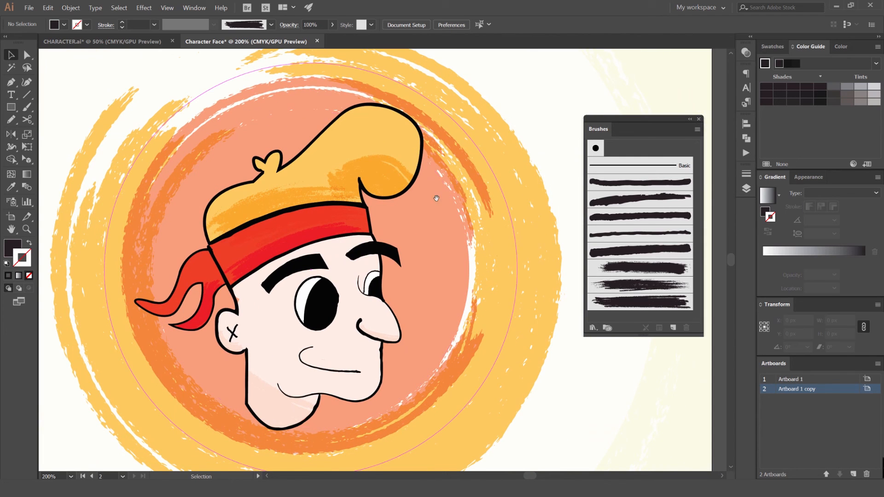
pyautogui.moveTo(293, 248); pyautogui.dragTo(336, 209)
pyautogui.scroll(1, 263, 225)
pyautogui.scroll(-4, 354, 221)
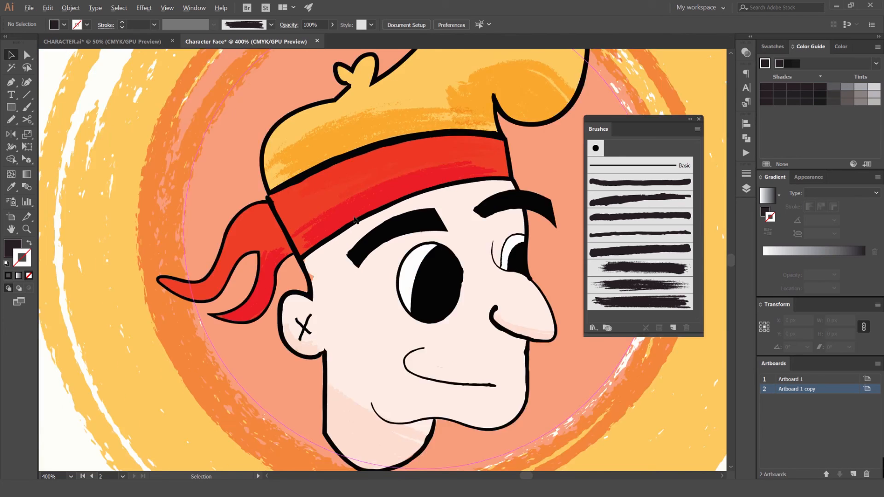